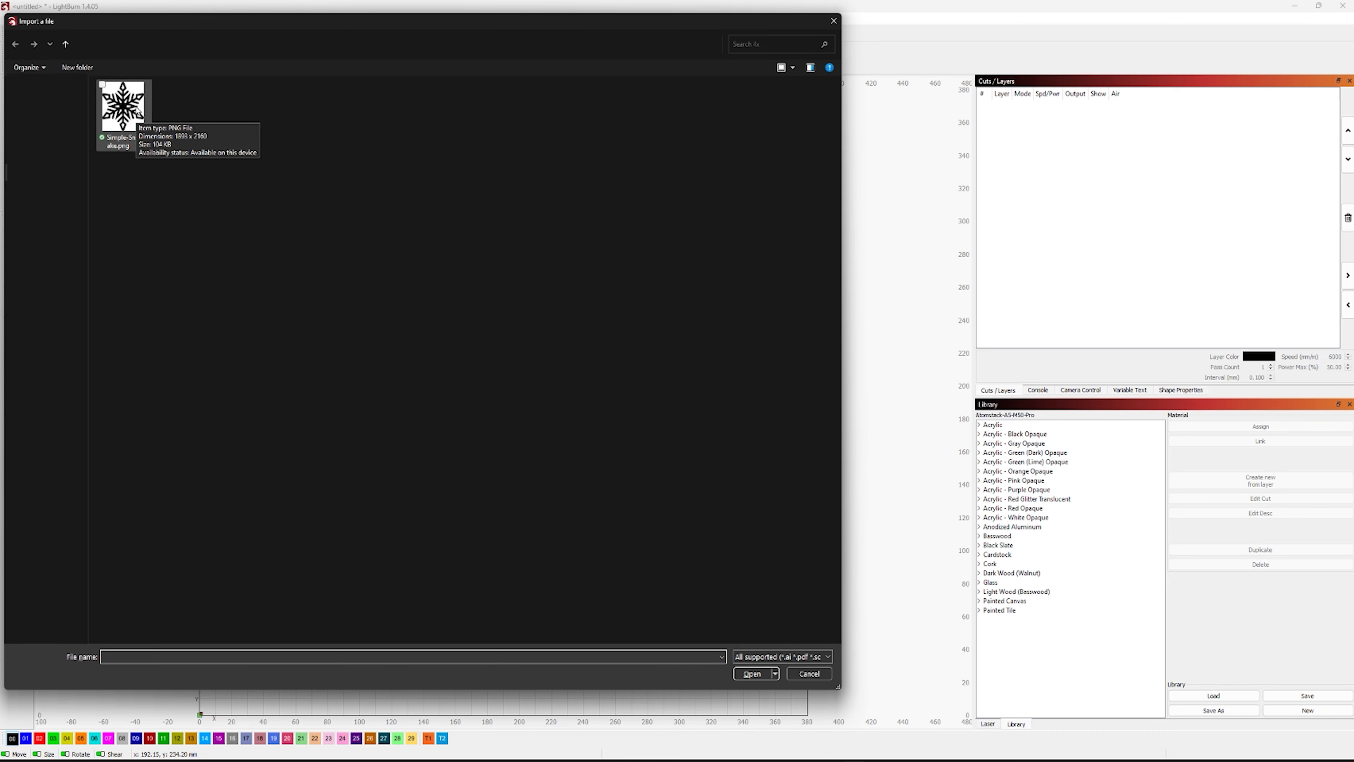
# Import the simple snowflake PNG and trace it into vector outlines, deleting the image after the trace
pyautogui.doubleClick(138, 112)
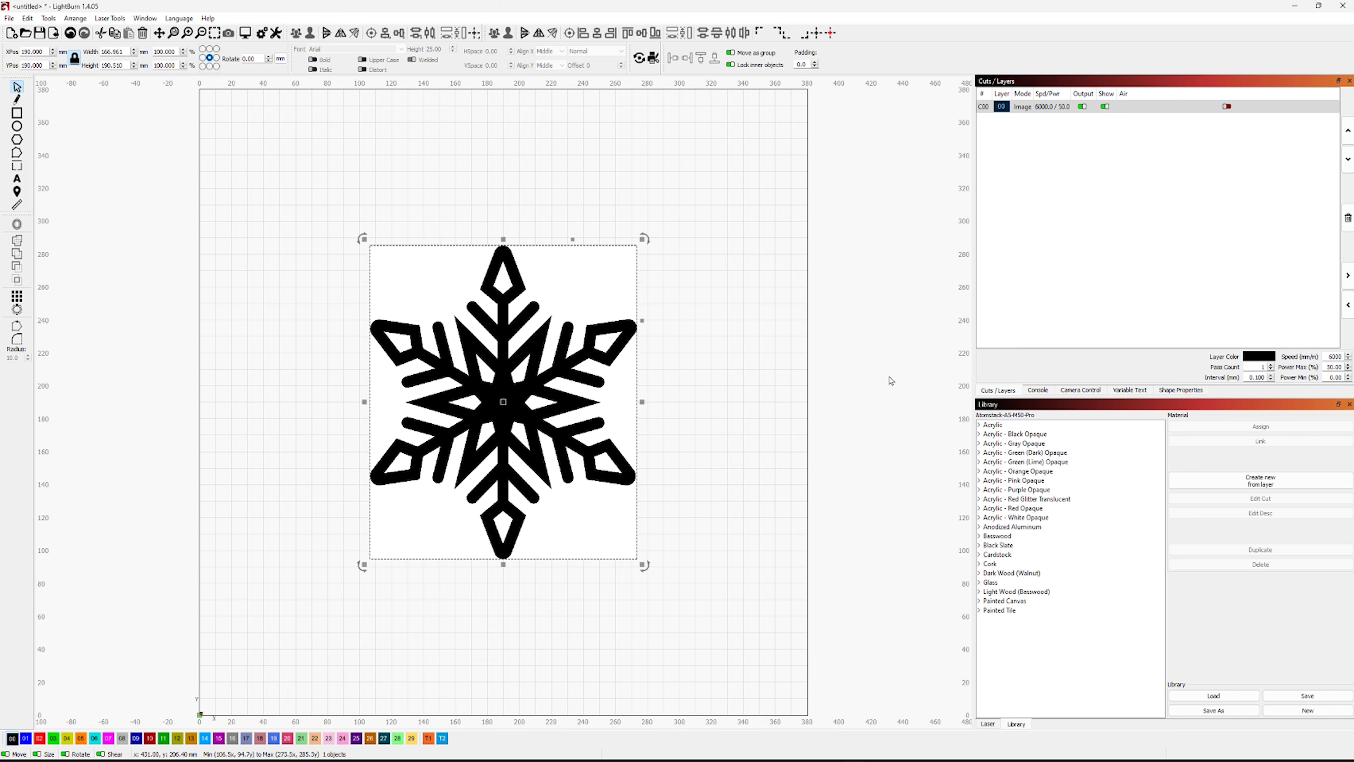
pyautogui.hotkey('alt', 't')
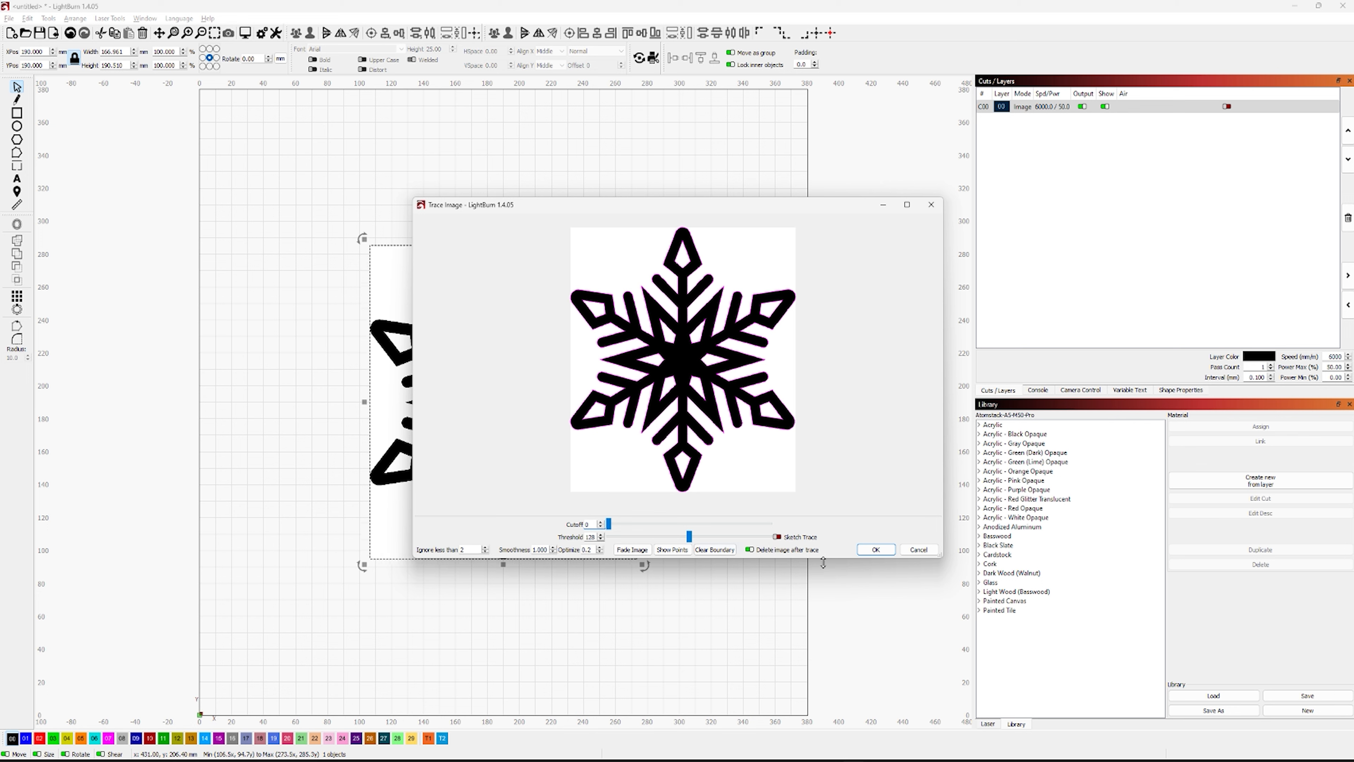
pyautogui.click(875, 550)
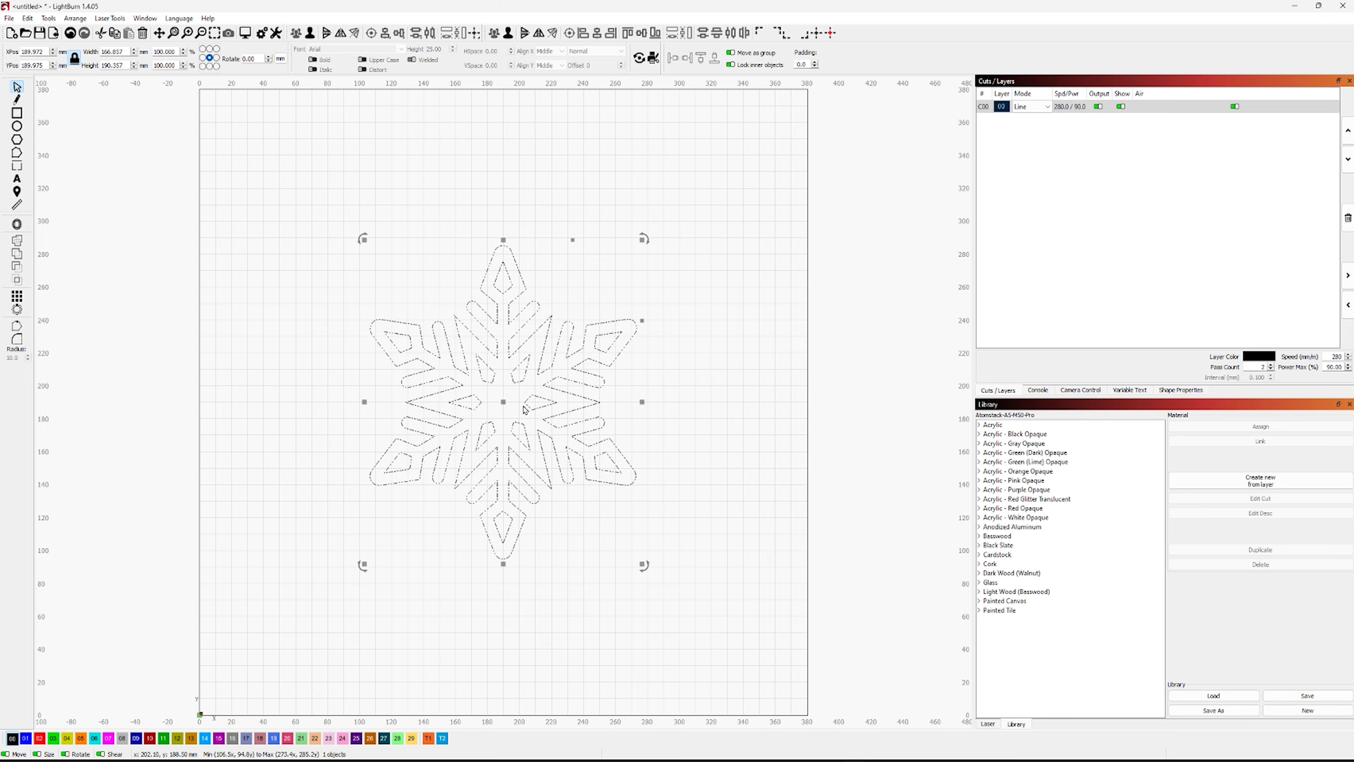
# Move the traced snowflake toward the bed's left side and scale it proportionally to a height of 101 mm
pyautogui.moveTo(502, 408); pyautogui.dragTo(355, 407)
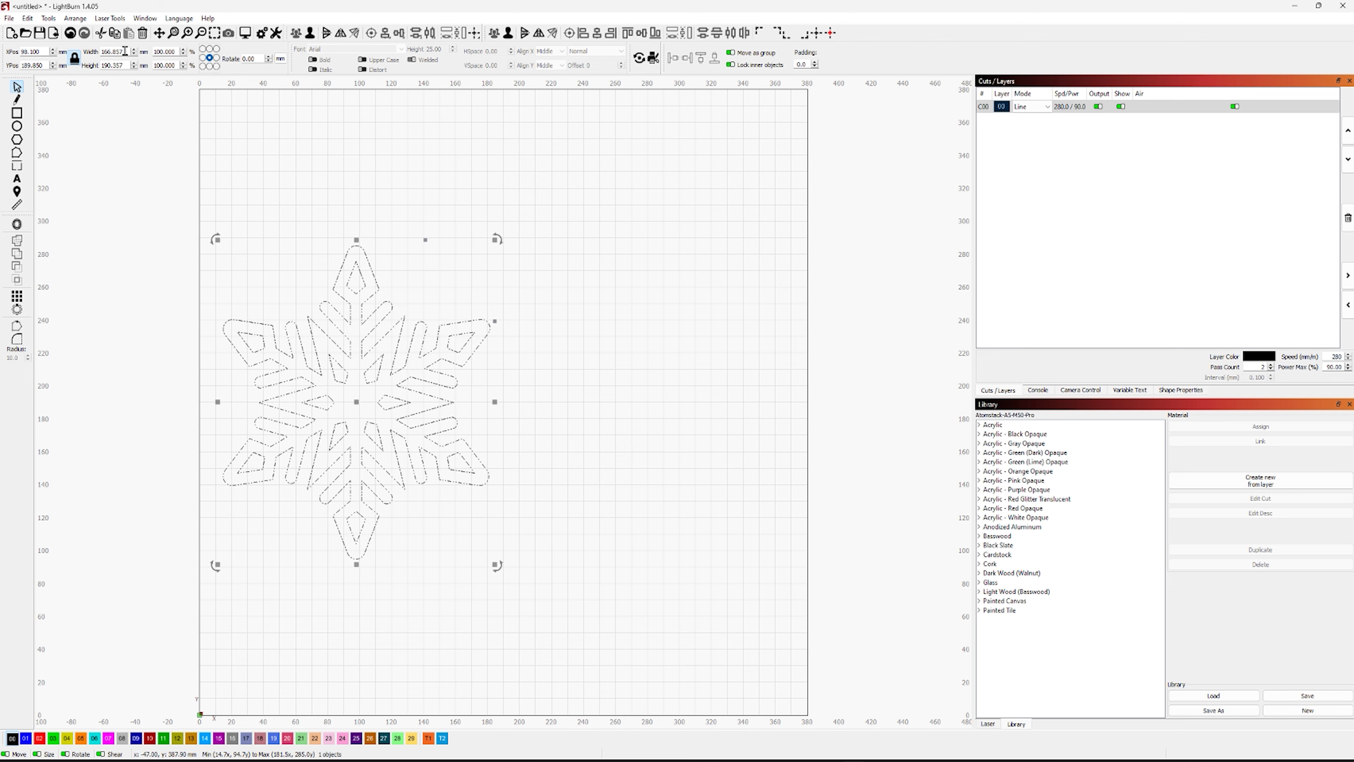
pyautogui.moveTo(125, 51); pyautogui.dragTo(93, 51)
pyautogui.write('101')
pyautogui.press('Tab')
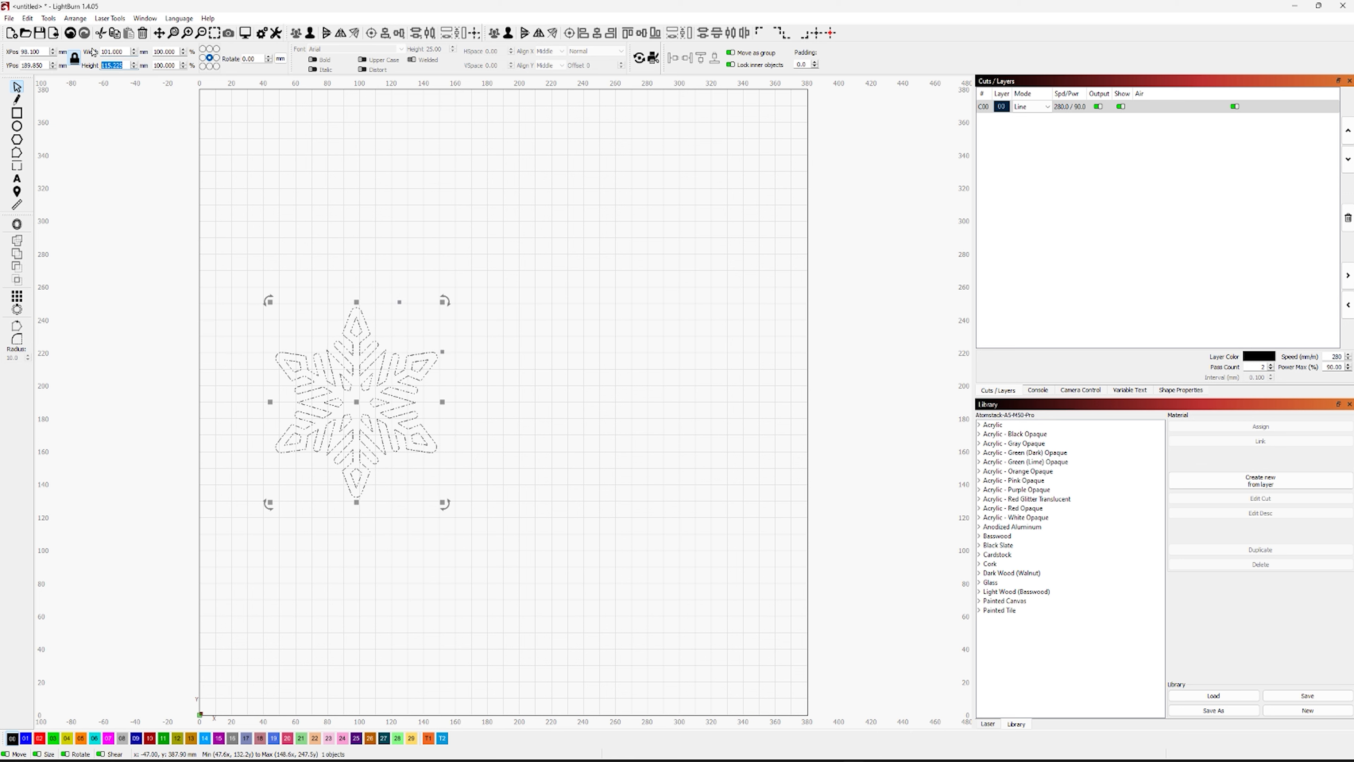
pyautogui.write('101')
pyautogui.press('Return')
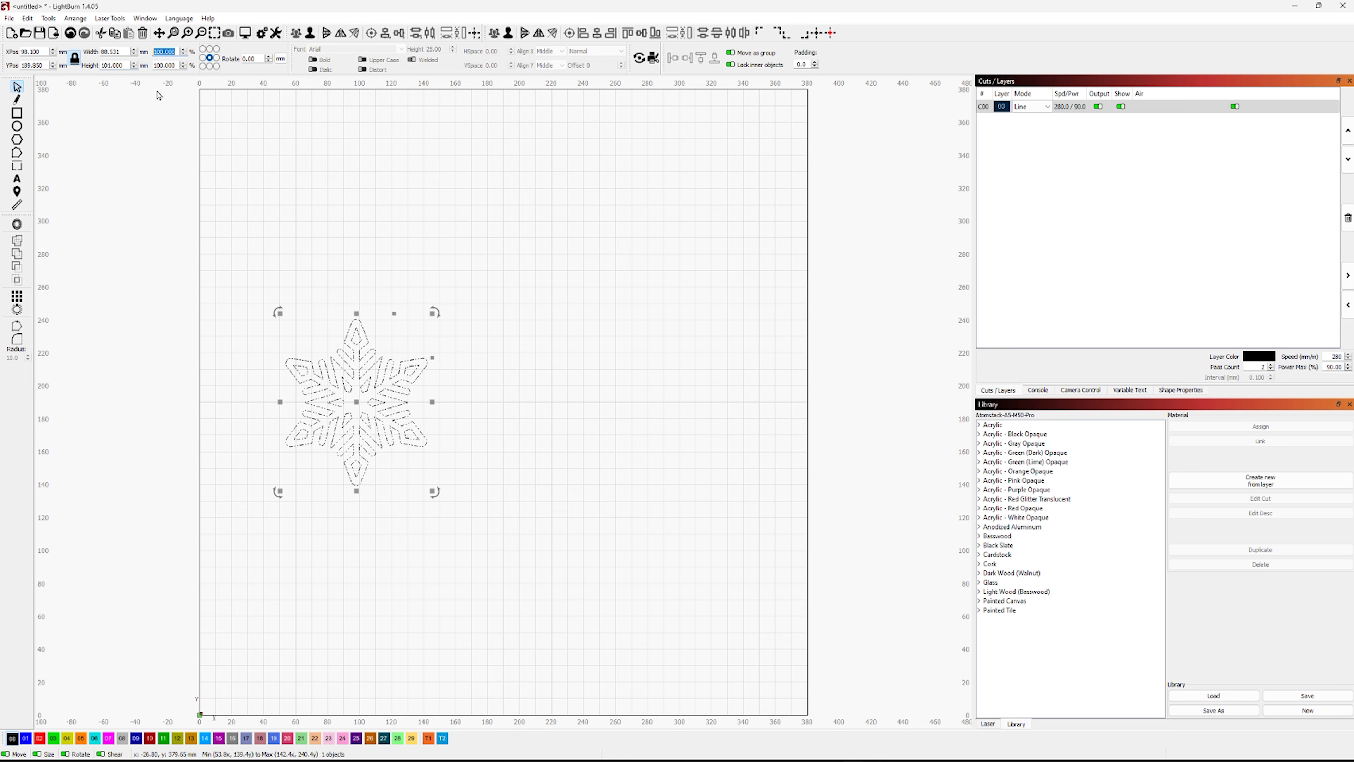
pyautogui.click(447, 380)
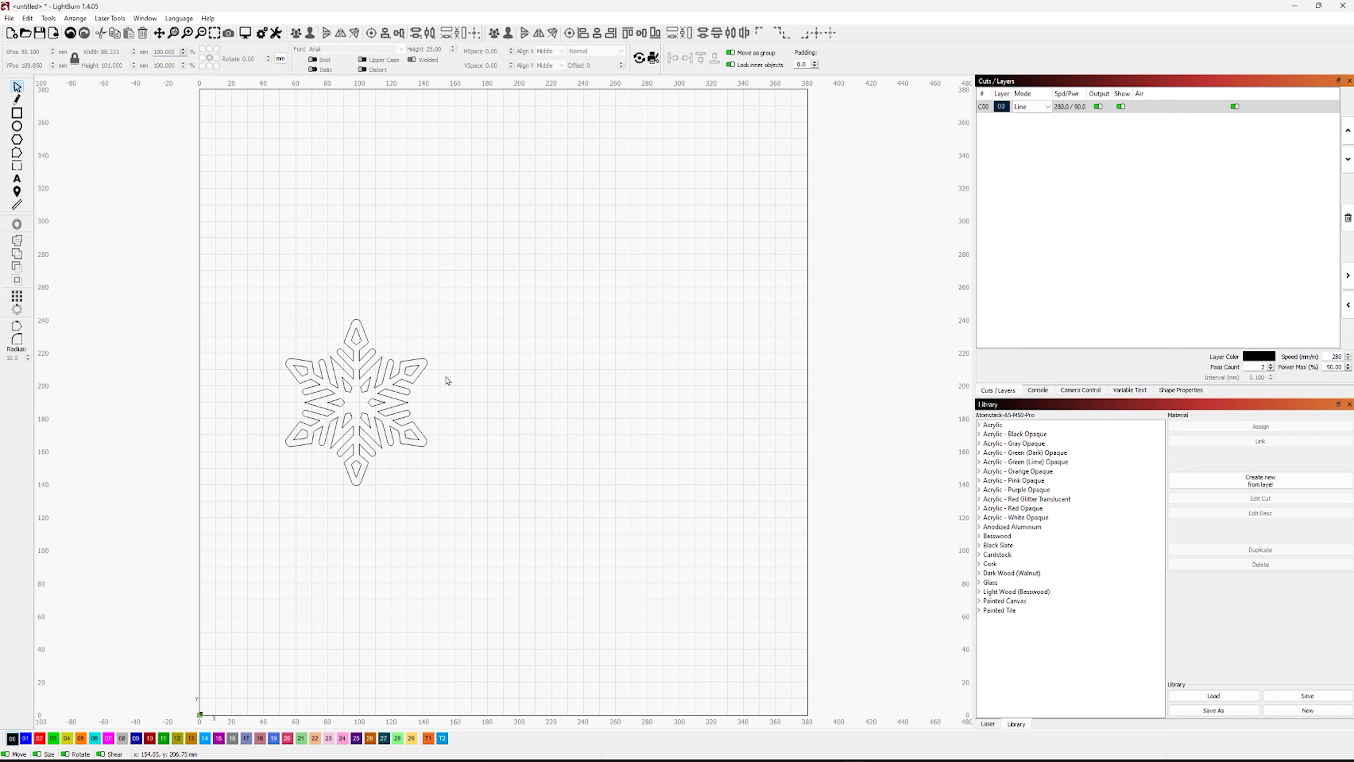
# Duplicate the snowflake and shift the copy 100 mm to the right of the original
pyautogui.click(421, 385)
pyautogui.hotkey('ctrl', 'c')
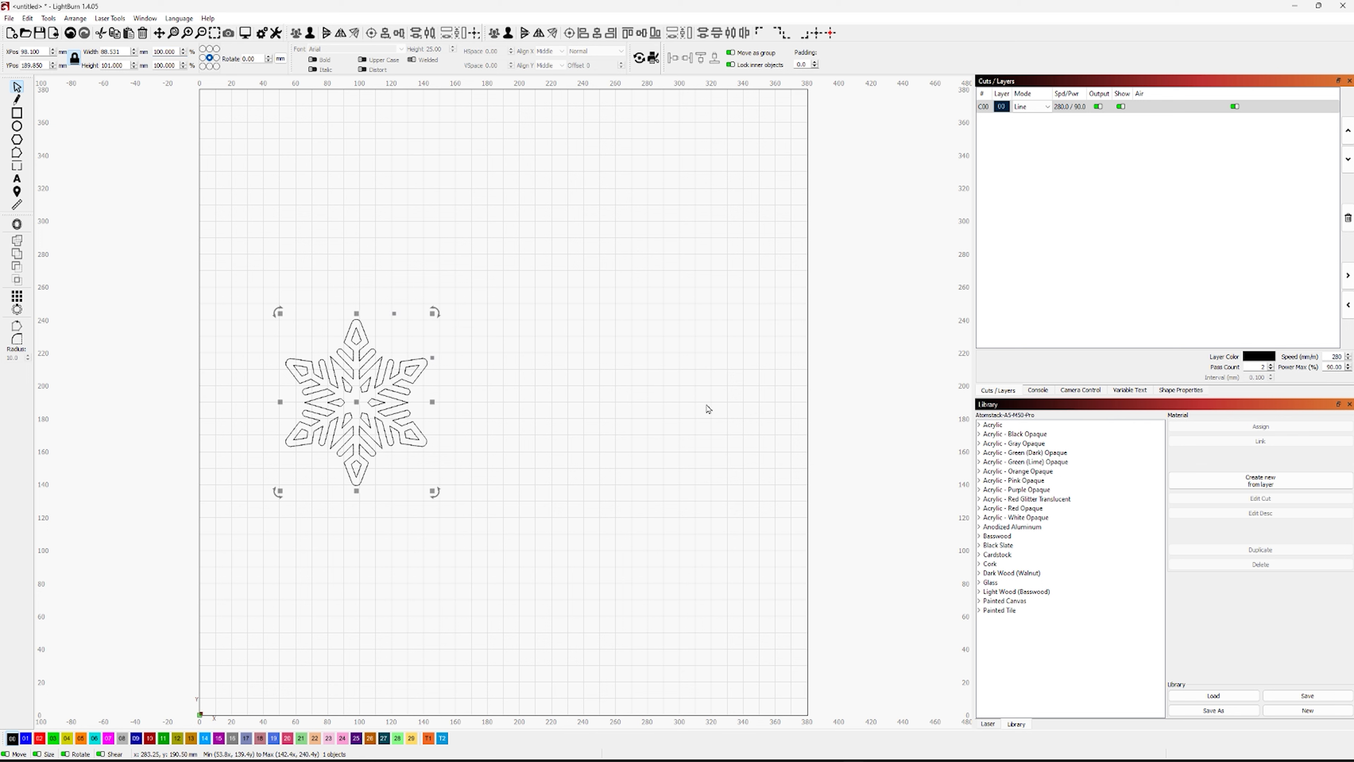
pyautogui.press('Right')
pyautogui.press('Right')
pyautogui.press('Right')
pyautogui.press('Right')
pyautogui.press('Right')
pyautogui.press('Right')
pyautogui.press('Right')
pyautogui.press('Right')
pyautogui.press('Right')
pyautogui.press('Right')
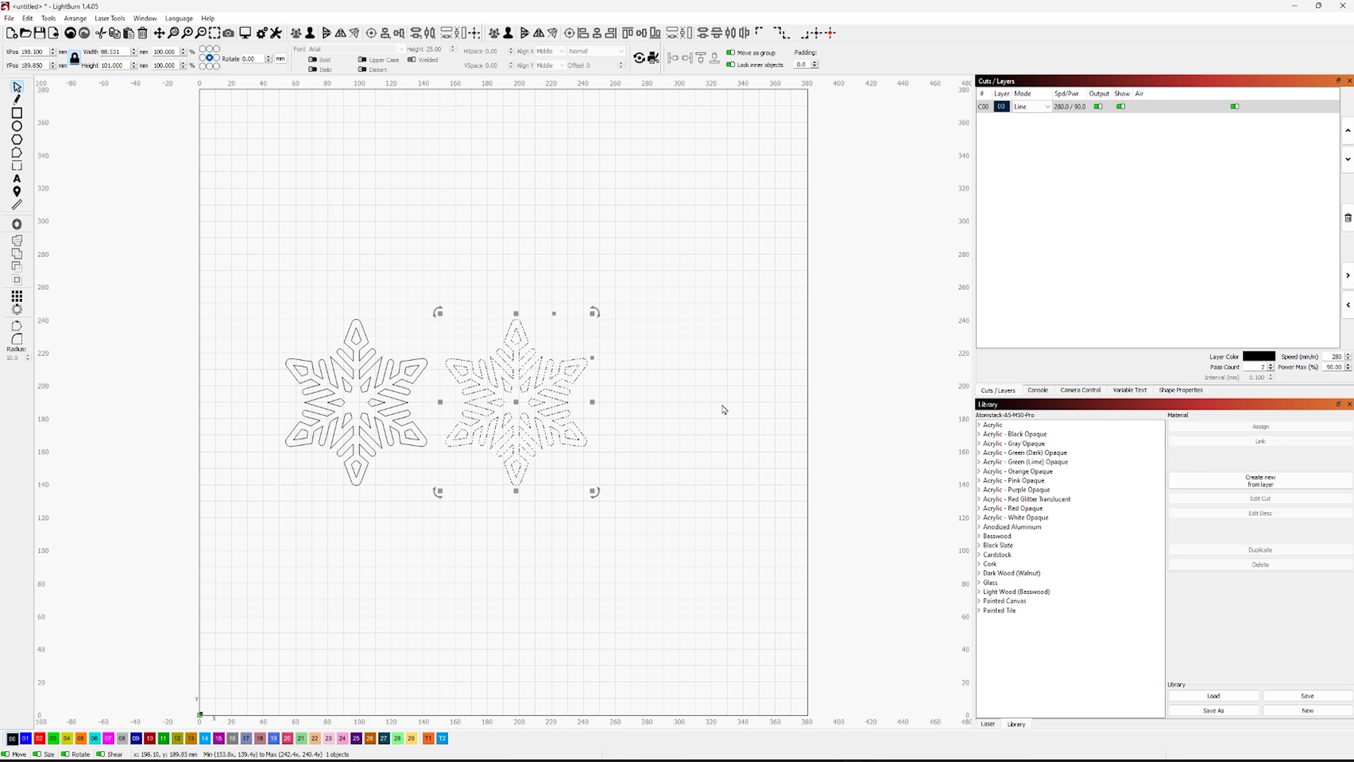
pyautogui.click(628, 278)
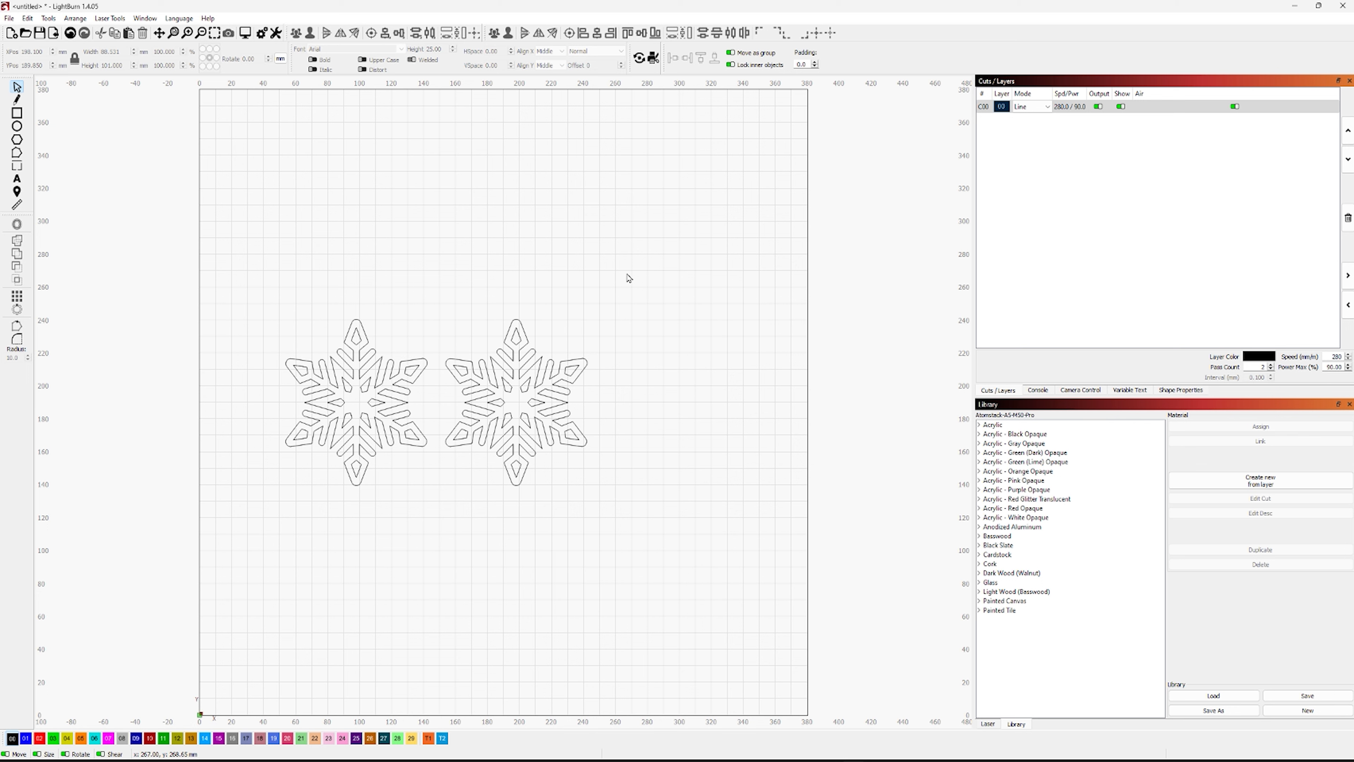
# Draw a circle about 21 mm in diameter and place it over the upper-right gap of the left snowflake
pyautogui.click(20, 126)
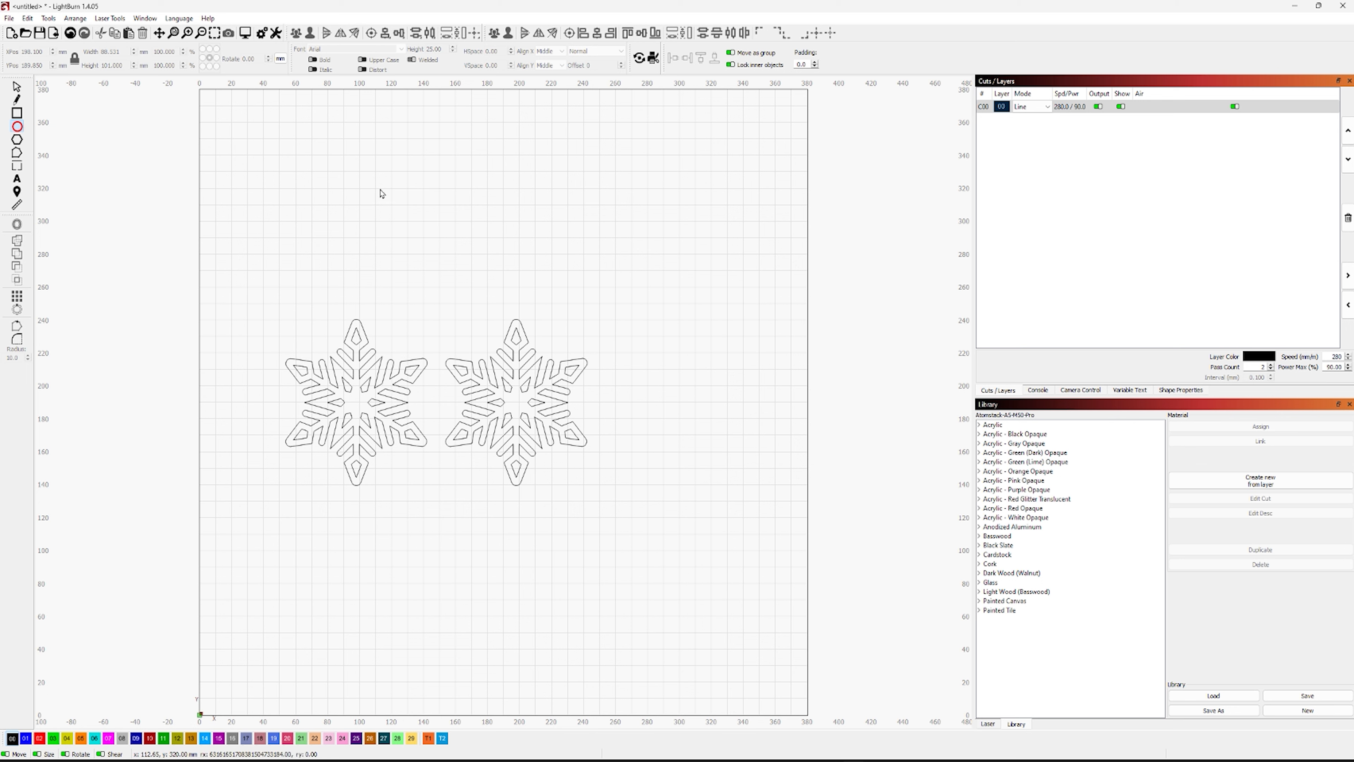
pyautogui.moveTo(380, 190); pyautogui.dragTo(411, 228)
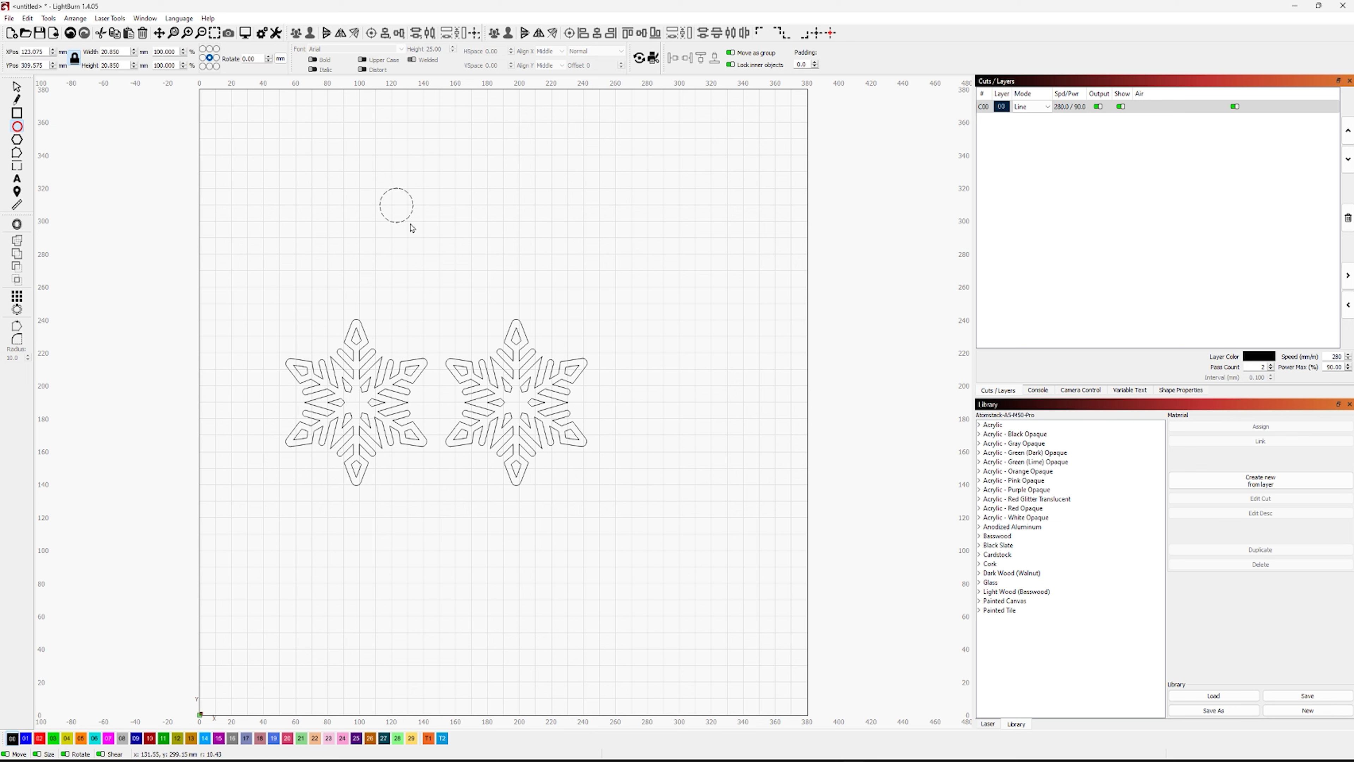
pyautogui.click(17, 87)
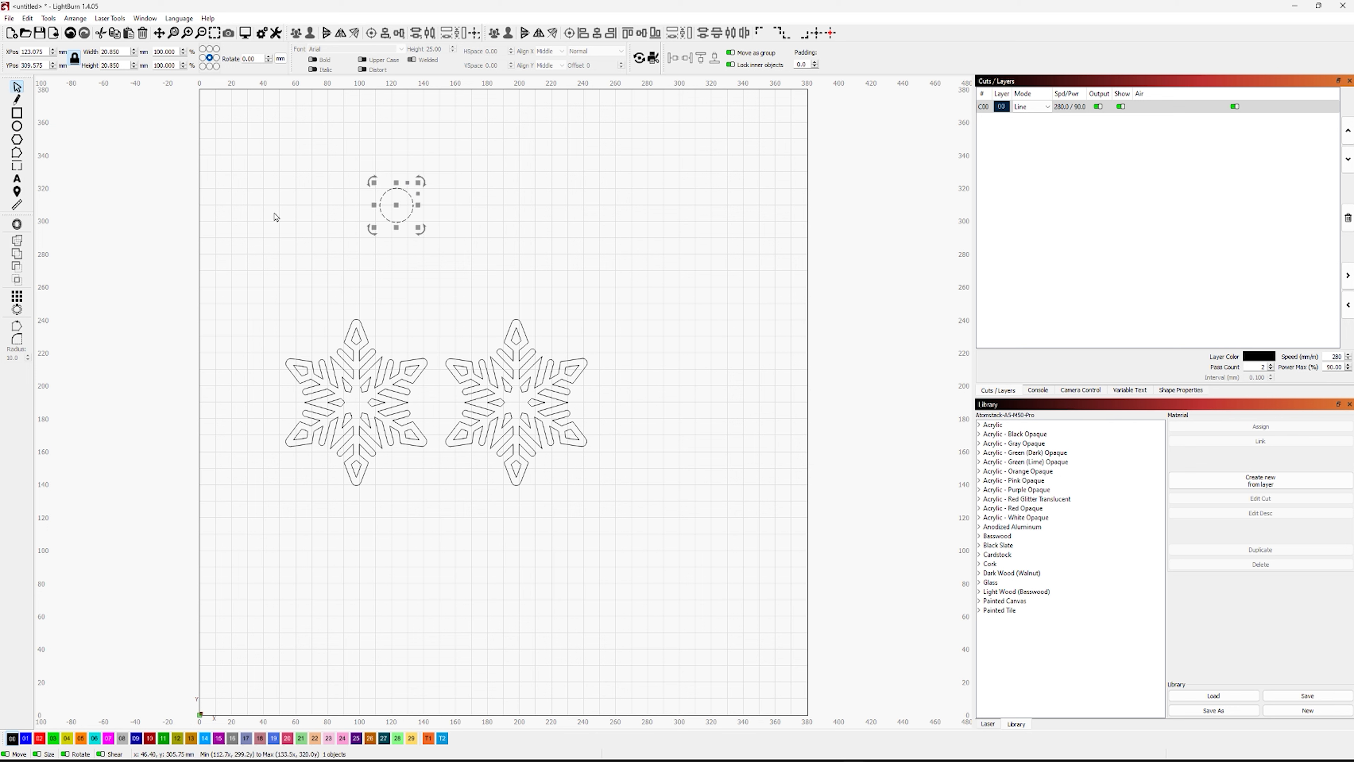
pyautogui.moveTo(394, 205); pyautogui.dragTo(390, 353)
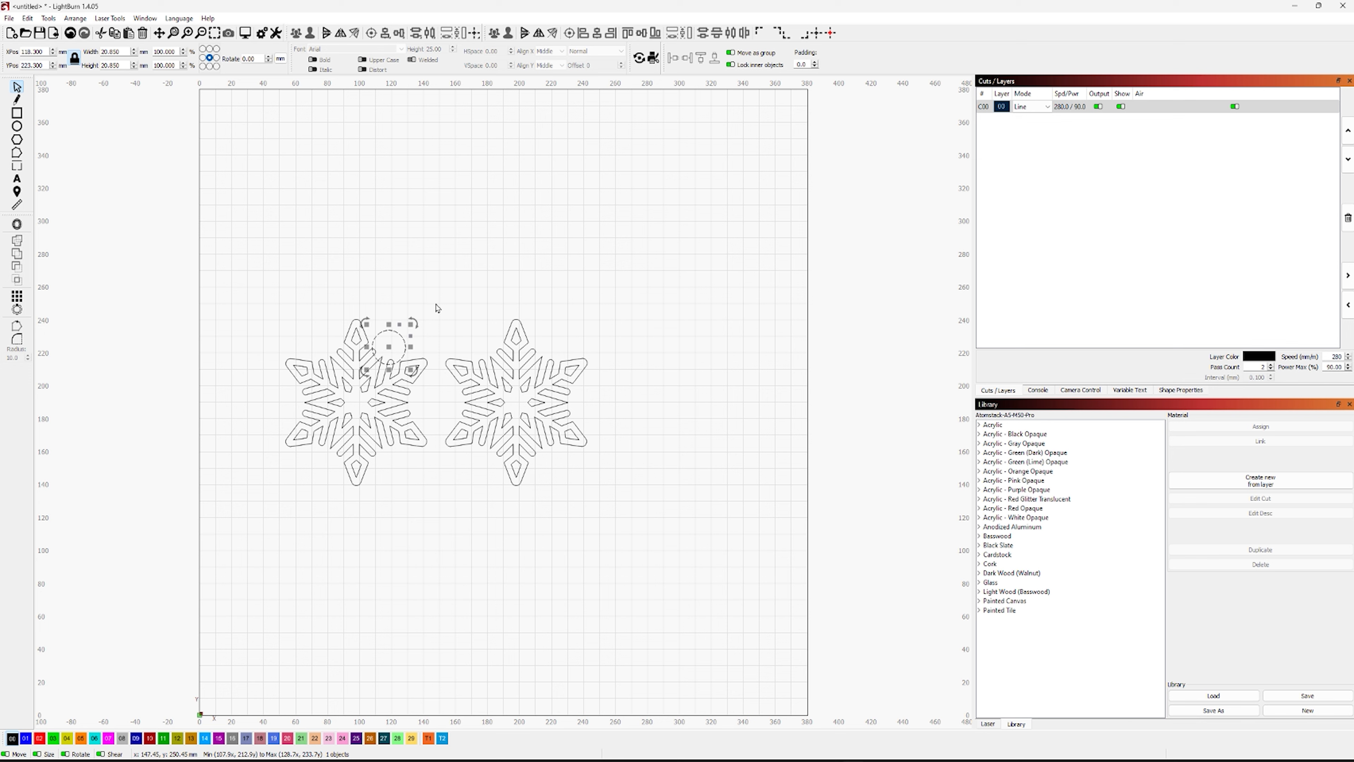
pyautogui.click(460, 305)
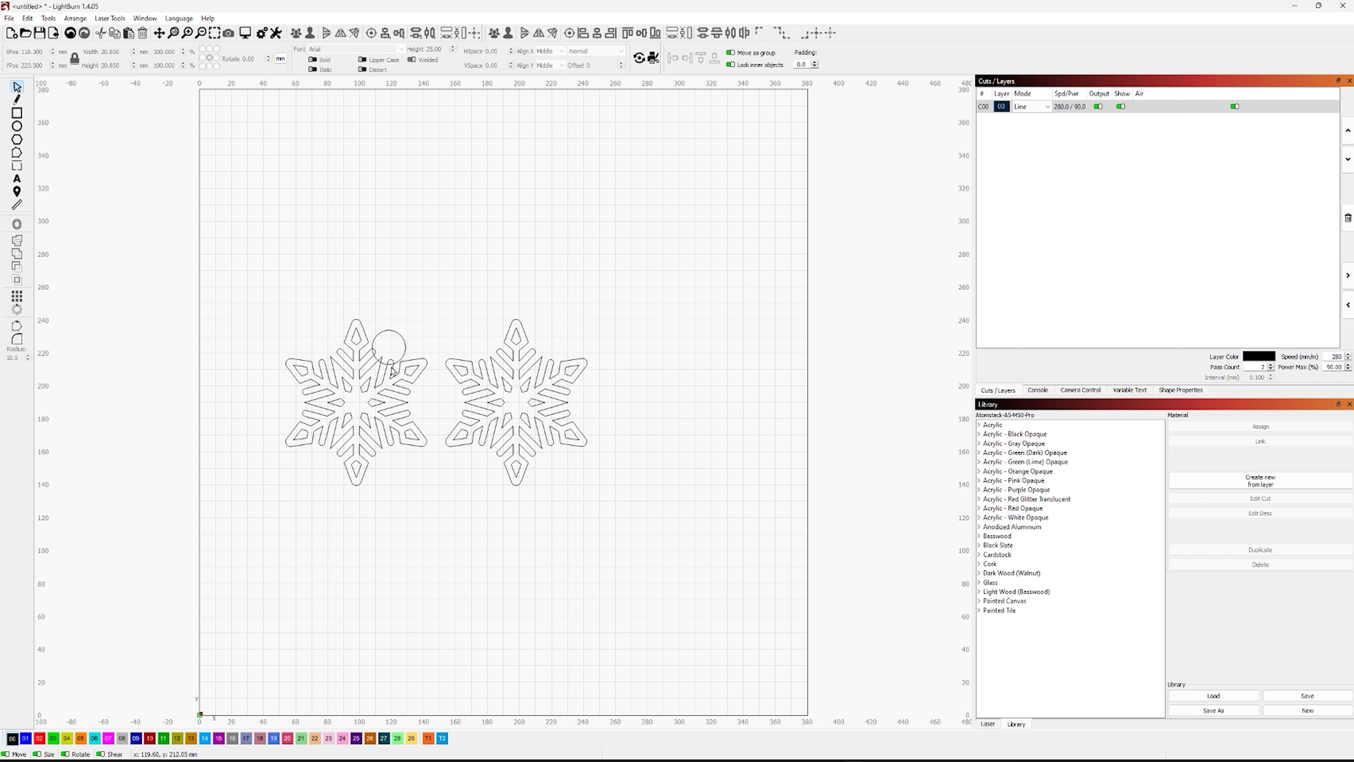
# Nudge the circle horizontally to X 116.65 mm and add a concentric inner circle 11.85 mm in diameter
pyautogui.scroll(6, 391, 370)
pyautogui.scroll(1, 391, 370)
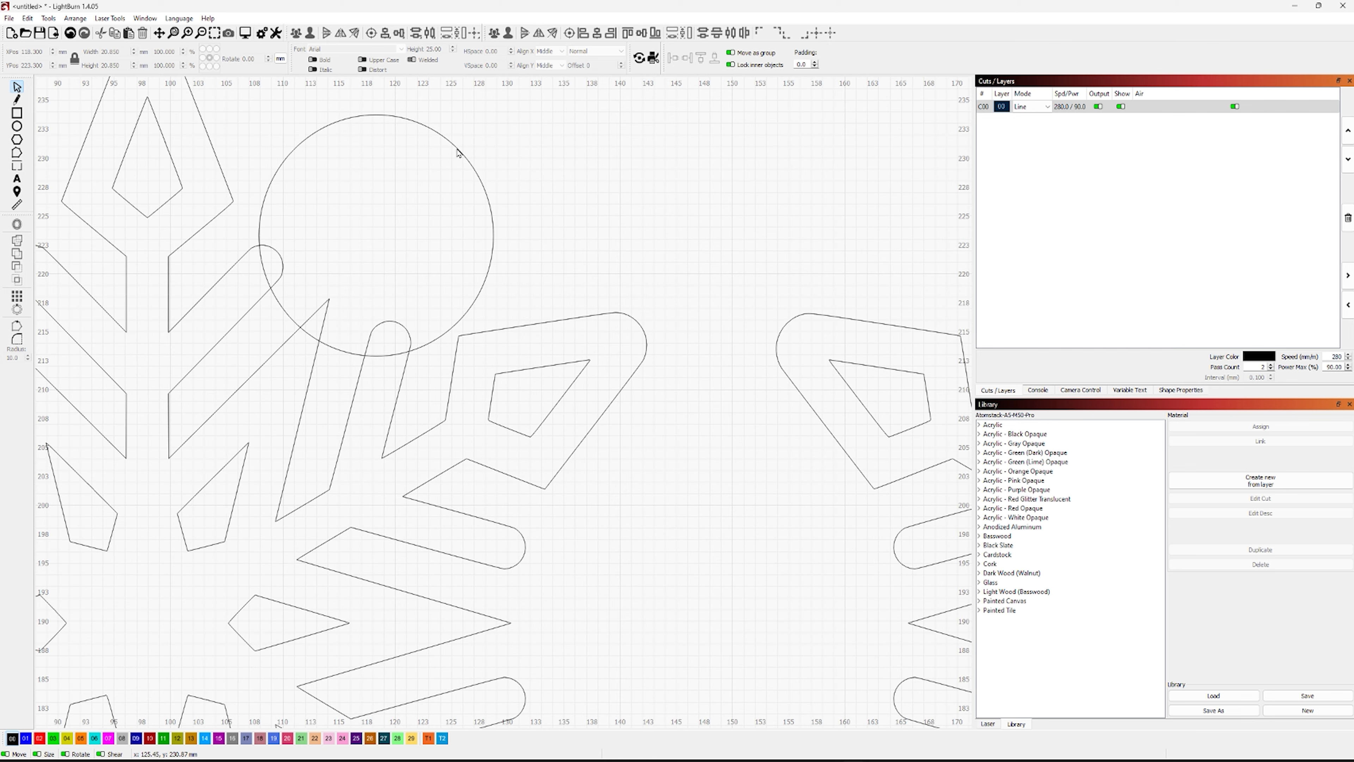
pyautogui.click(314, 133)
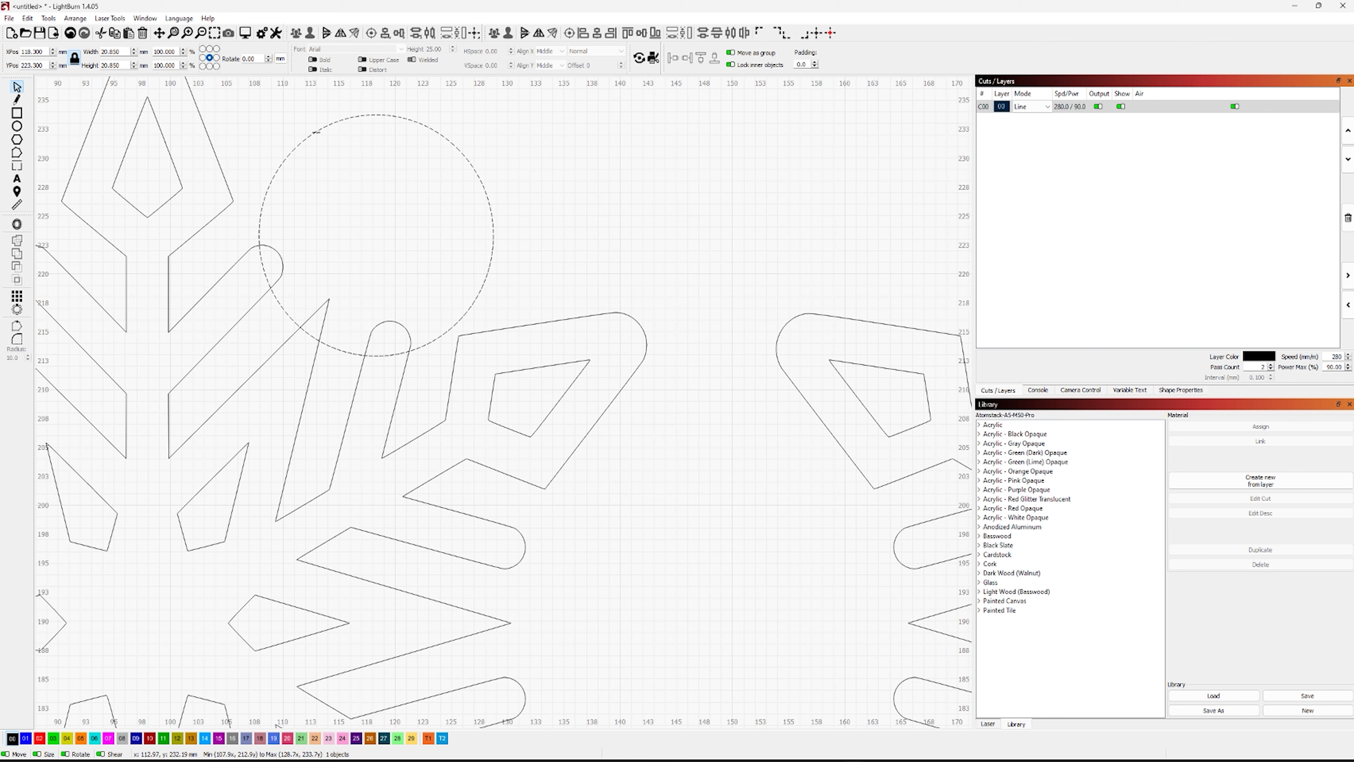
pyautogui.press('Left')
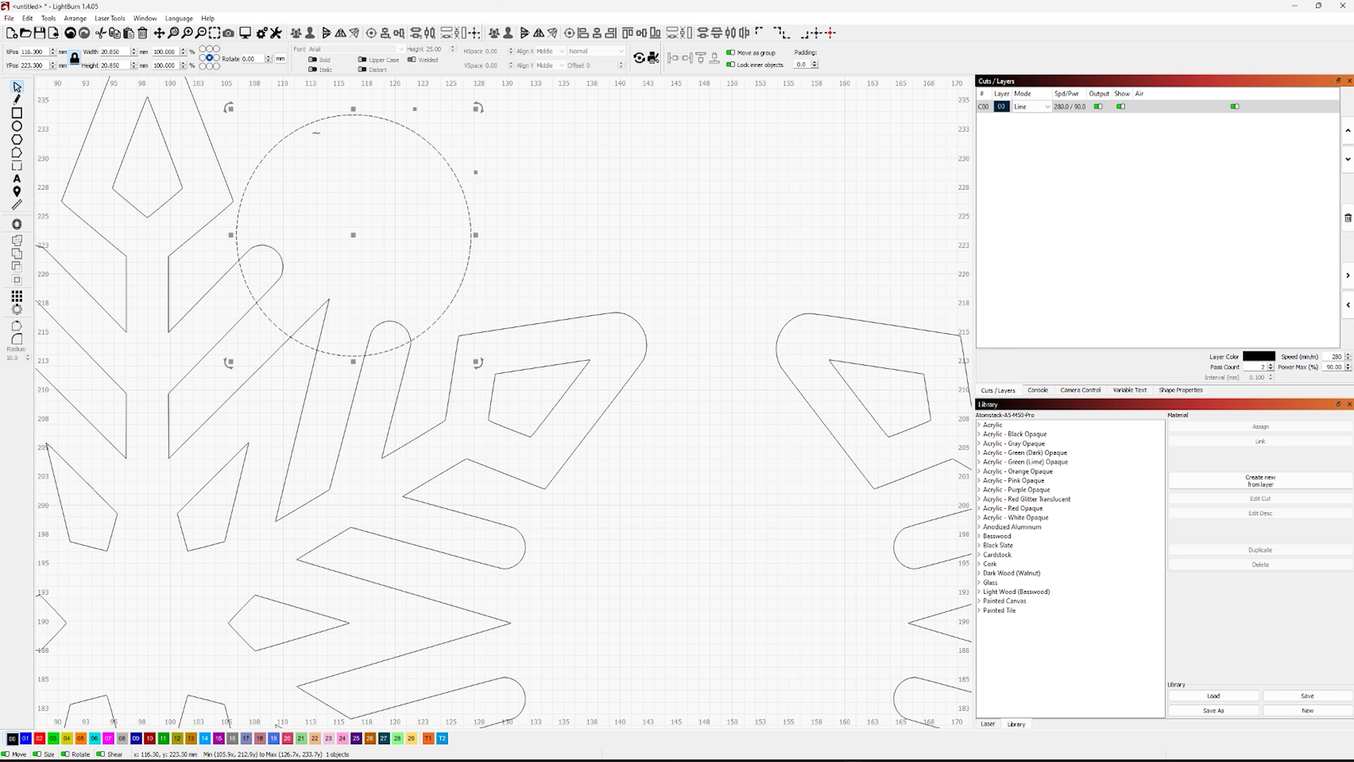
pyautogui.hotkey('ctrl', 'Right')
pyautogui.hotkey('ctrl', 'Right')
pyautogui.hotkey('ctrl', 'Right')
pyautogui.hotkey('ctrl', 'Right')
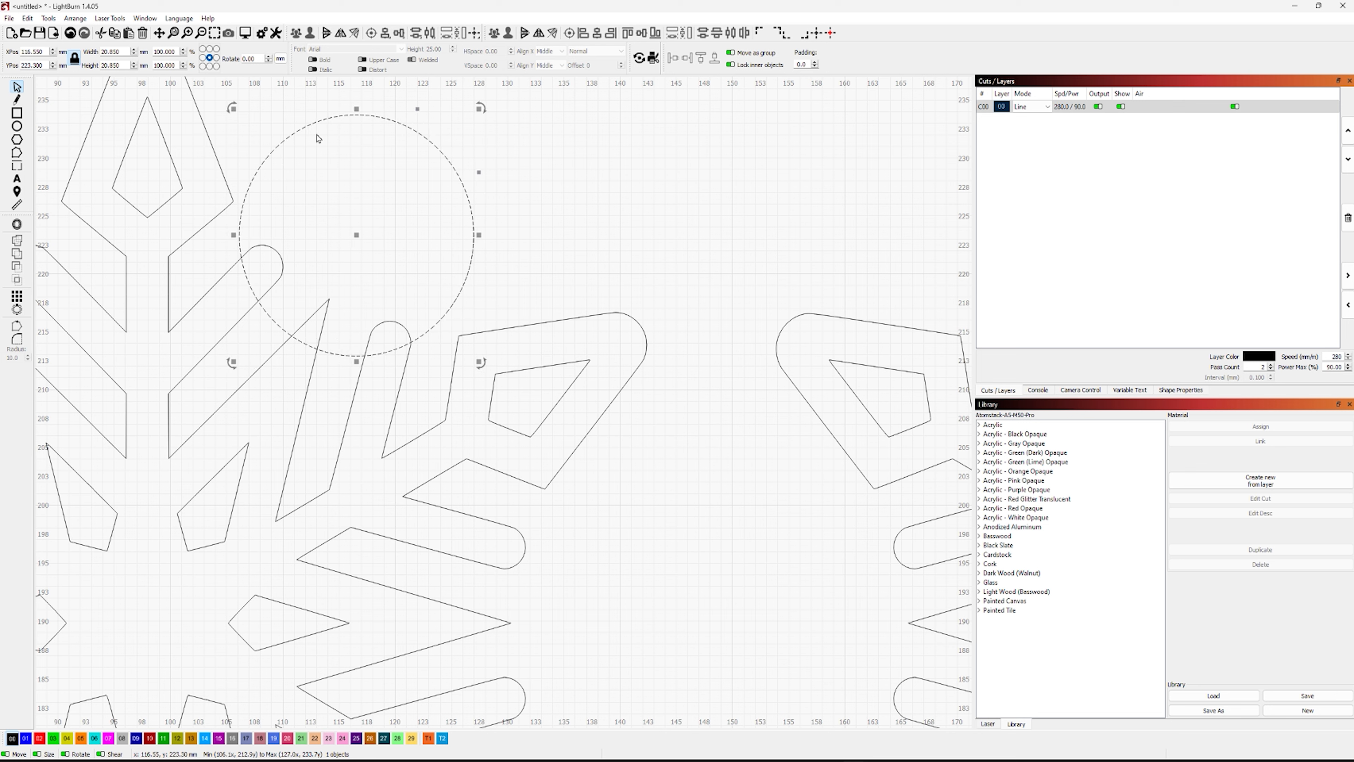
pyautogui.hotkey('ctrl', 'Left')
pyautogui.hotkey('ctrl', 'Right')
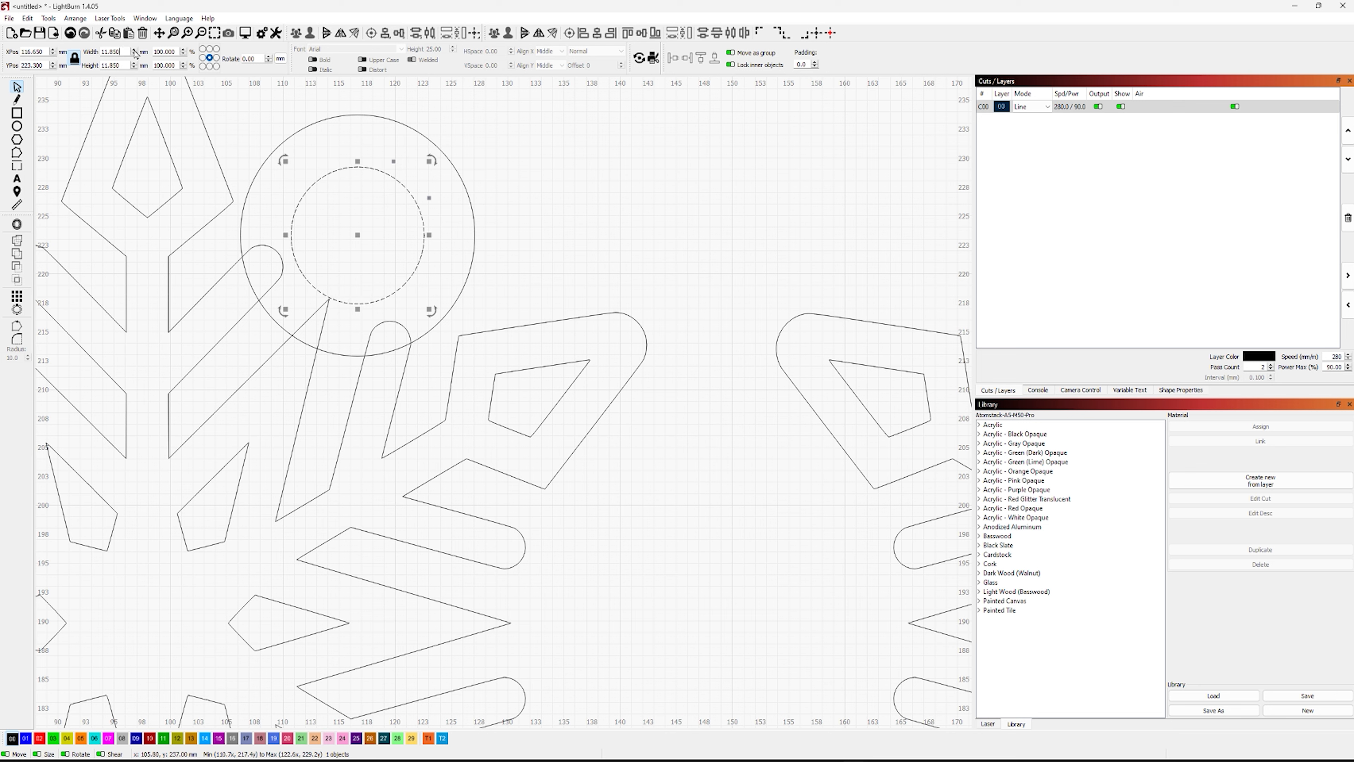
# Merge the outer circle with the left snowflake using a boolean union
pyautogui.click(453, 157)
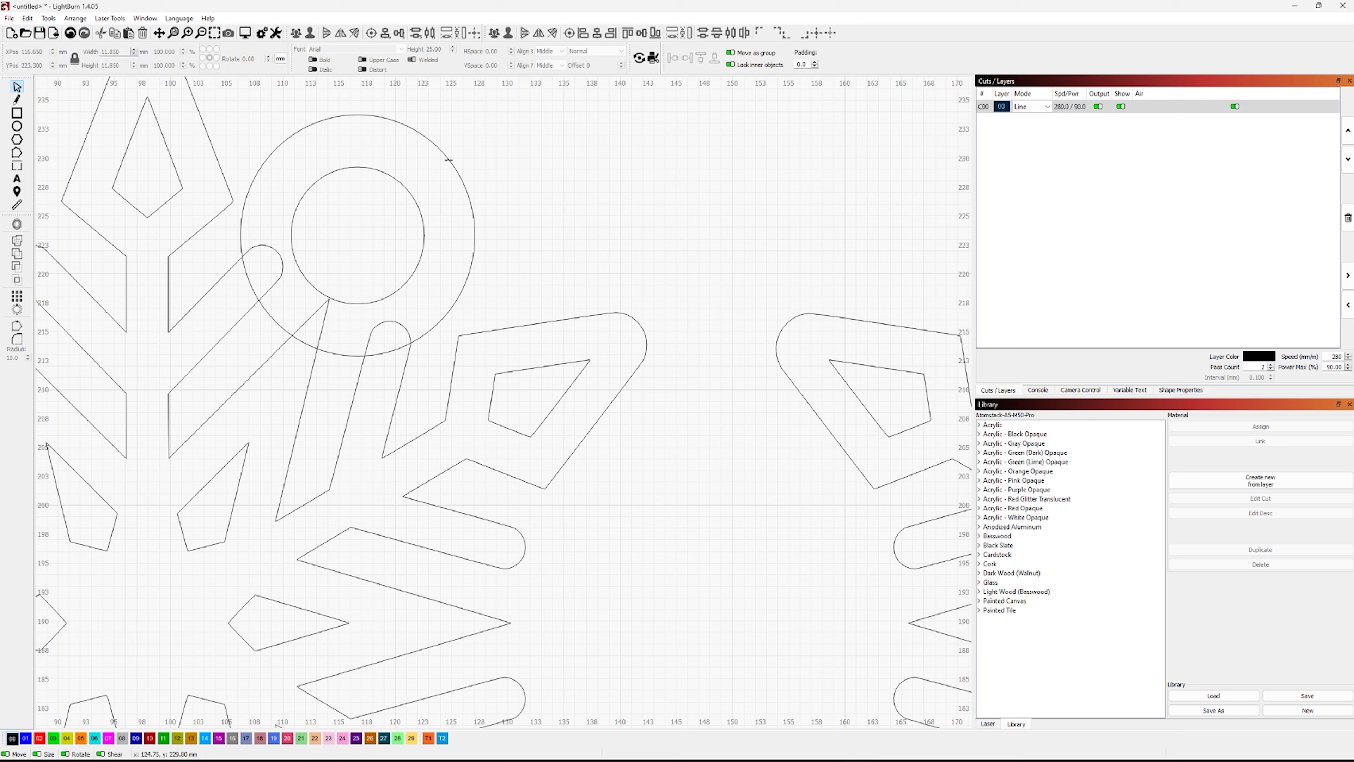
pyautogui.click(286, 258)
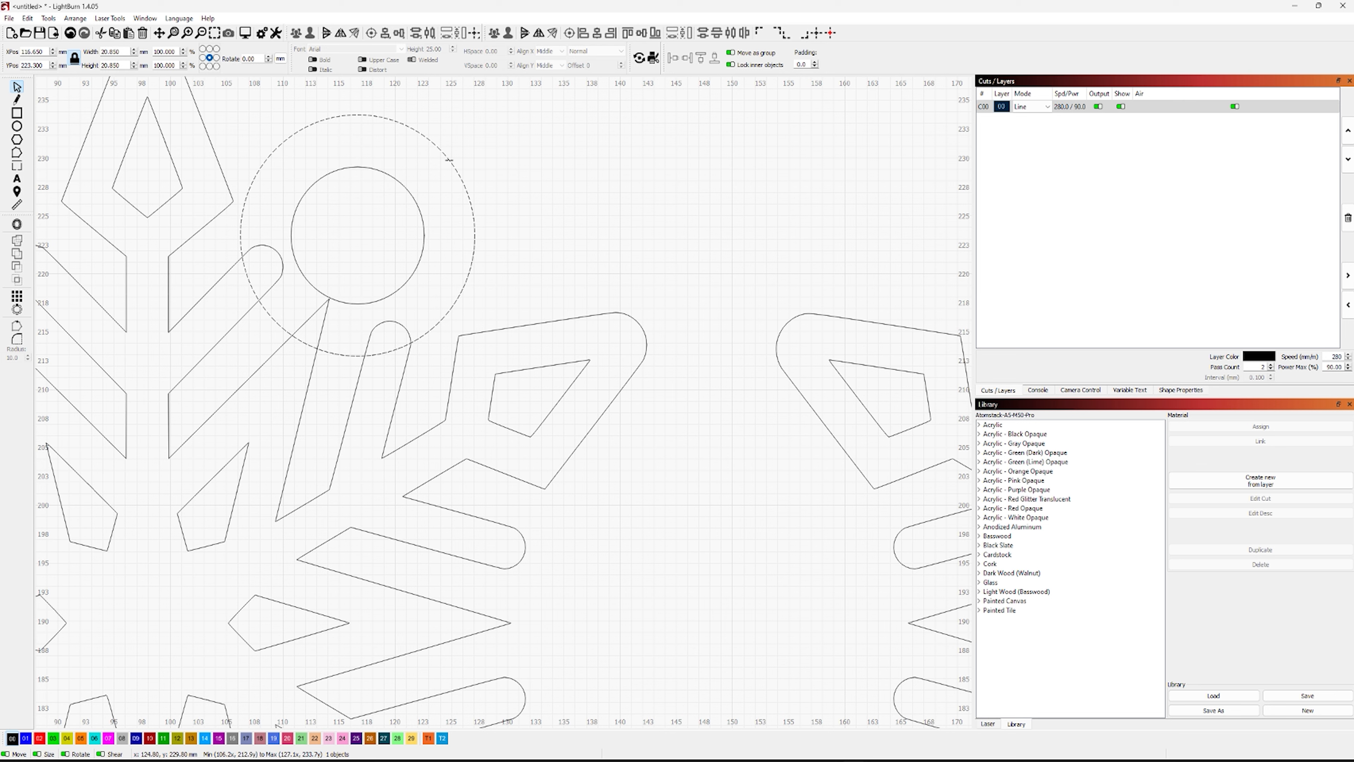
pyautogui.keyDown('shift'); pyautogui.click(208, 222); pyautogui.keyUp('shift')
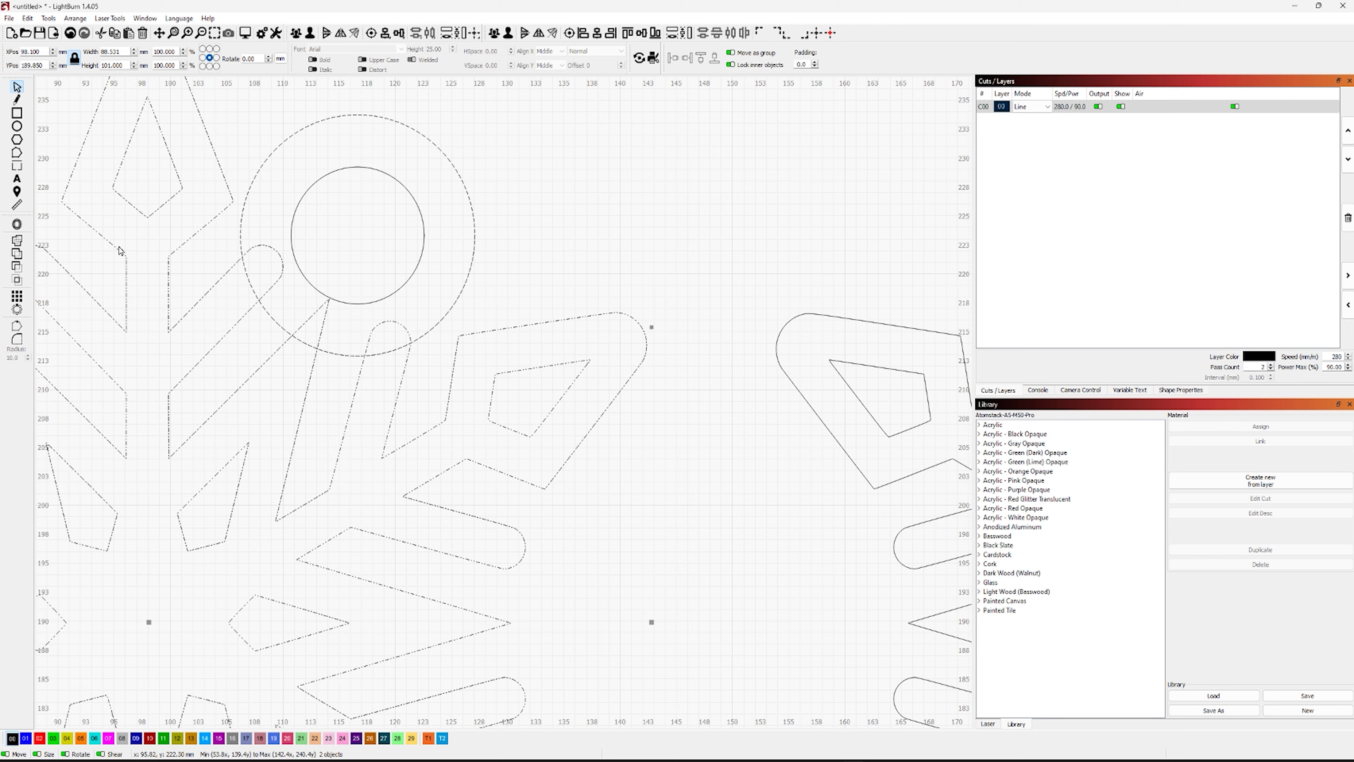
pyautogui.click(16, 242)
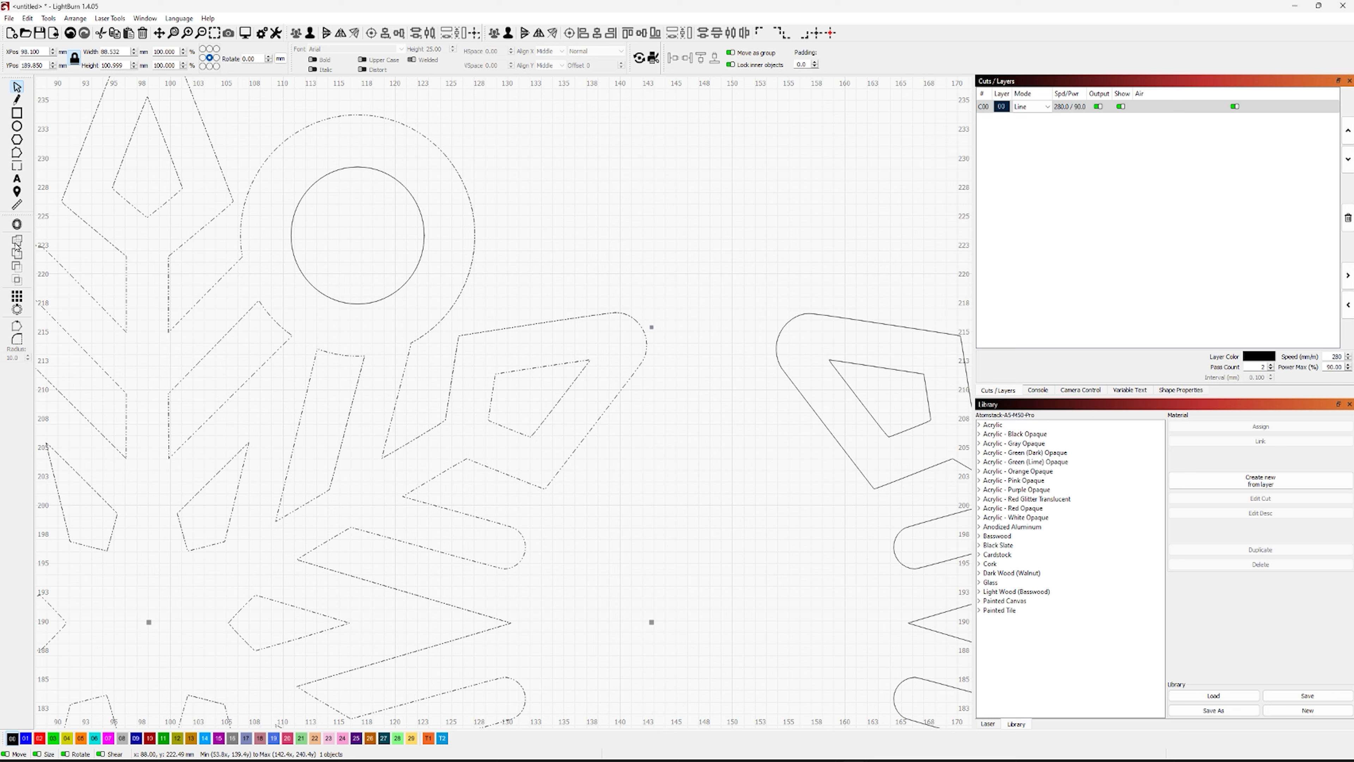
pyautogui.click(619, 231)
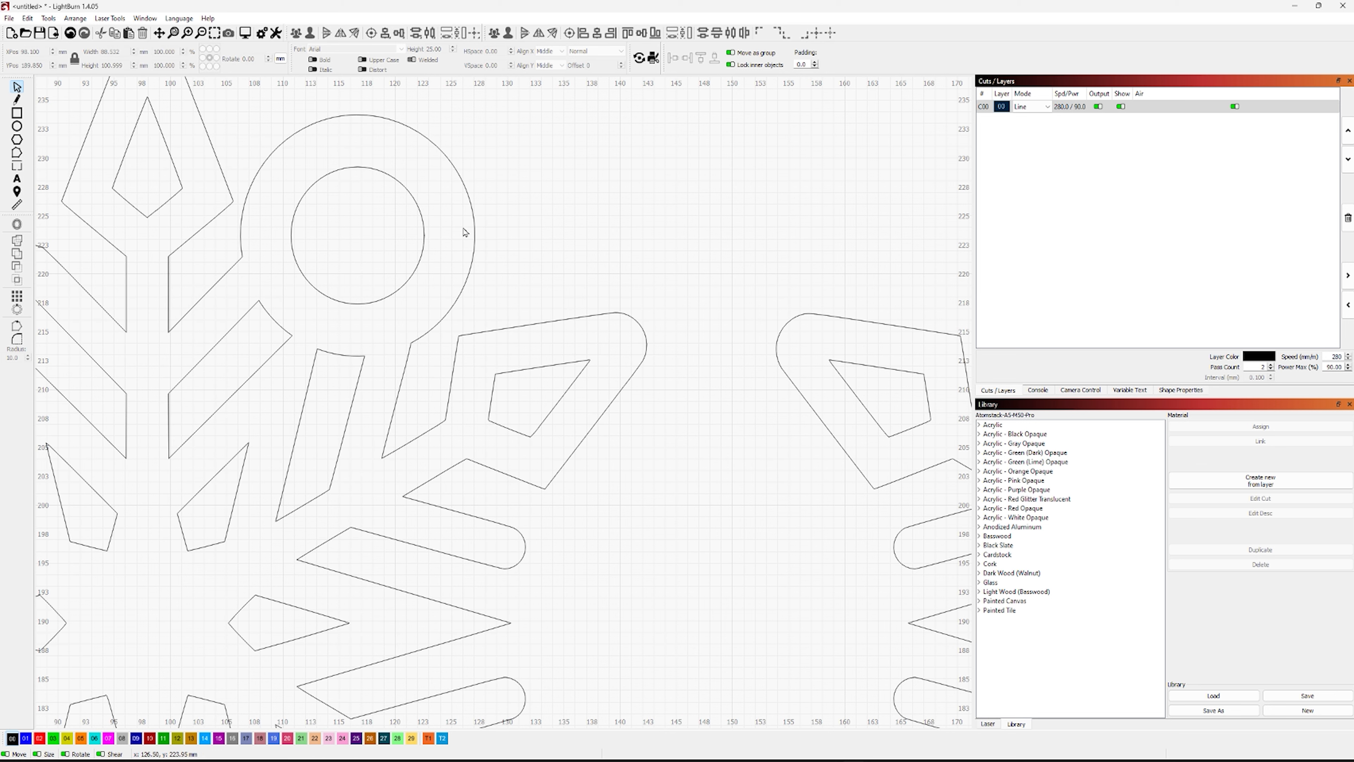
# Group the inner circle with the merged snowflake outline
pyautogui.click(426, 232)
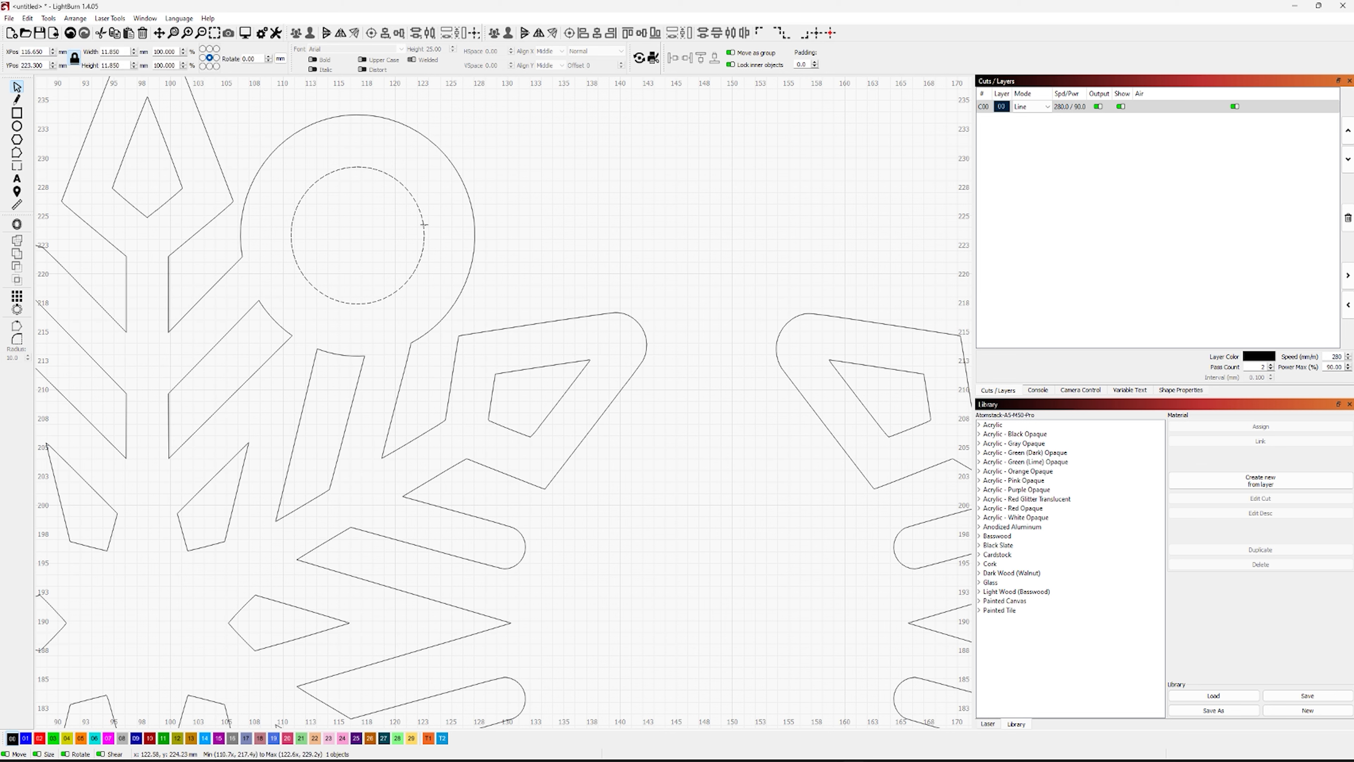
pyautogui.click(472, 203)
pyautogui.click(595, 248)
# Draw a long, thin rectangle about 66.4 by 7.45 mm above the left snowflake
pyautogui.scroll(-2, 596, 247)
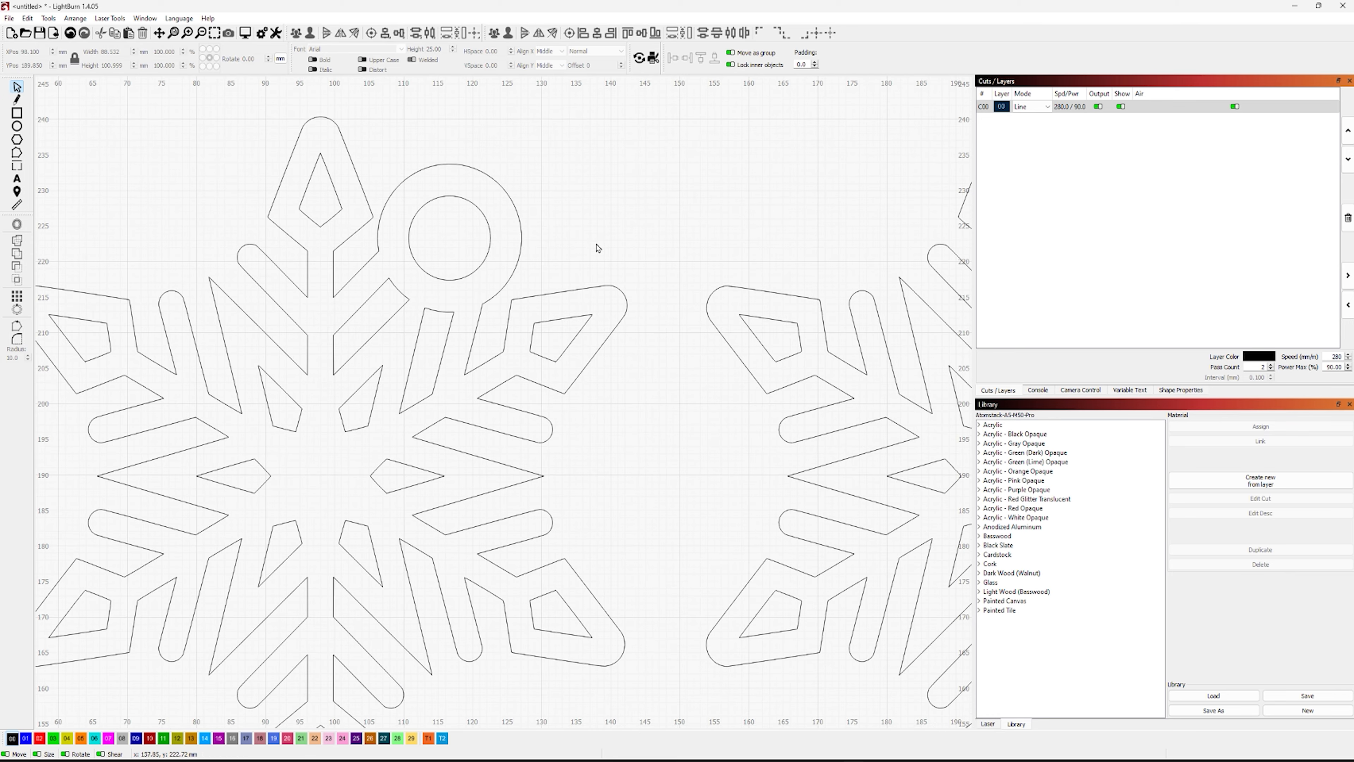
pyautogui.scroll(-3, 635, 432)
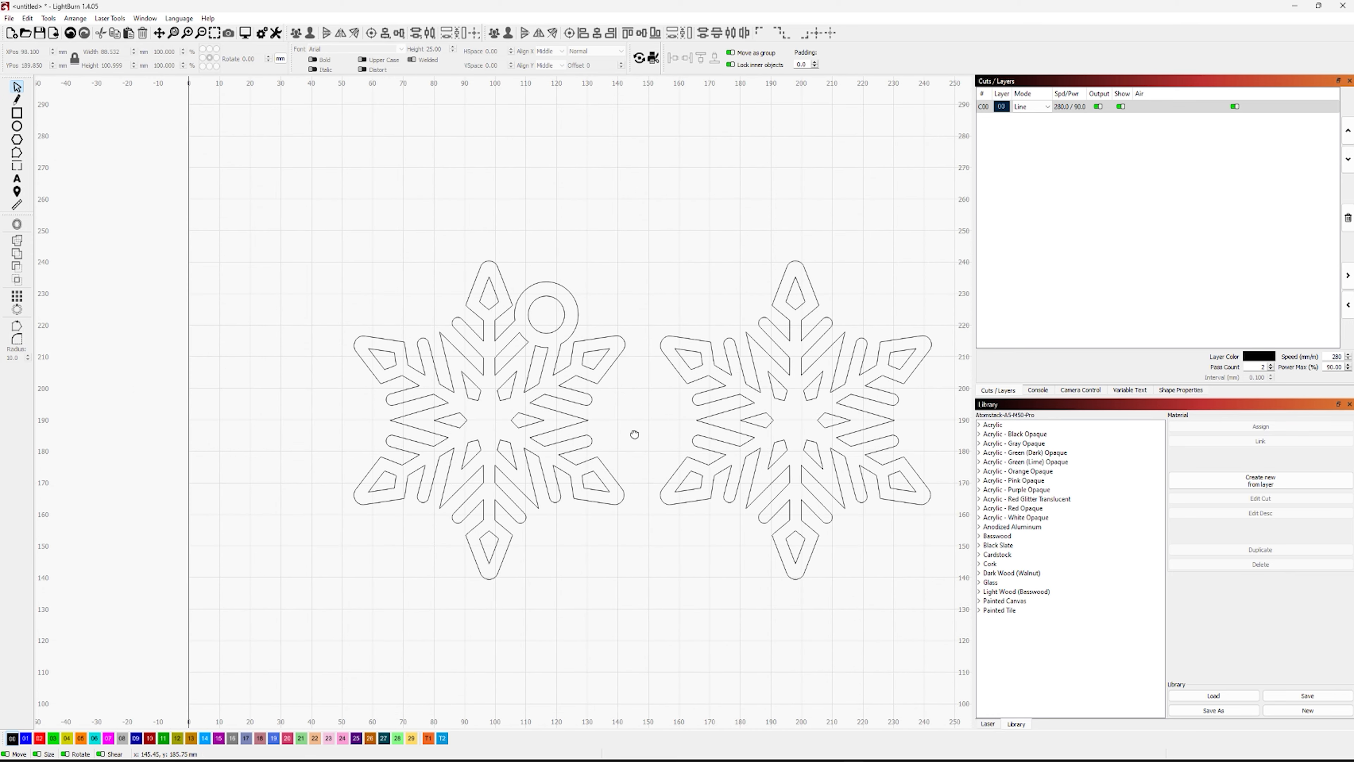
pyautogui.moveTo(634, 434); pyautogui.dragTo(509, 430)
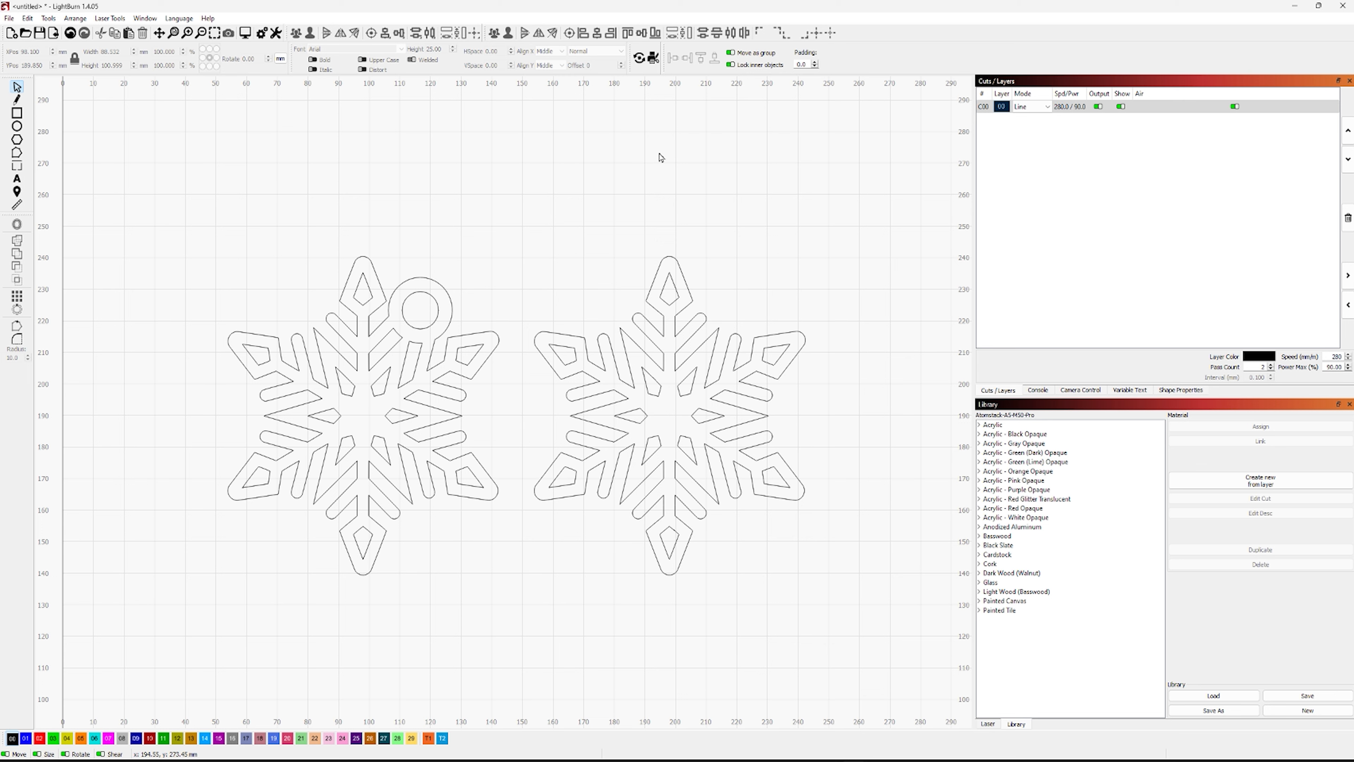
pyautogui.click(21, 115)
pyautogui.moveTo(206, 144); pyautogui.dragTo(410, 172)
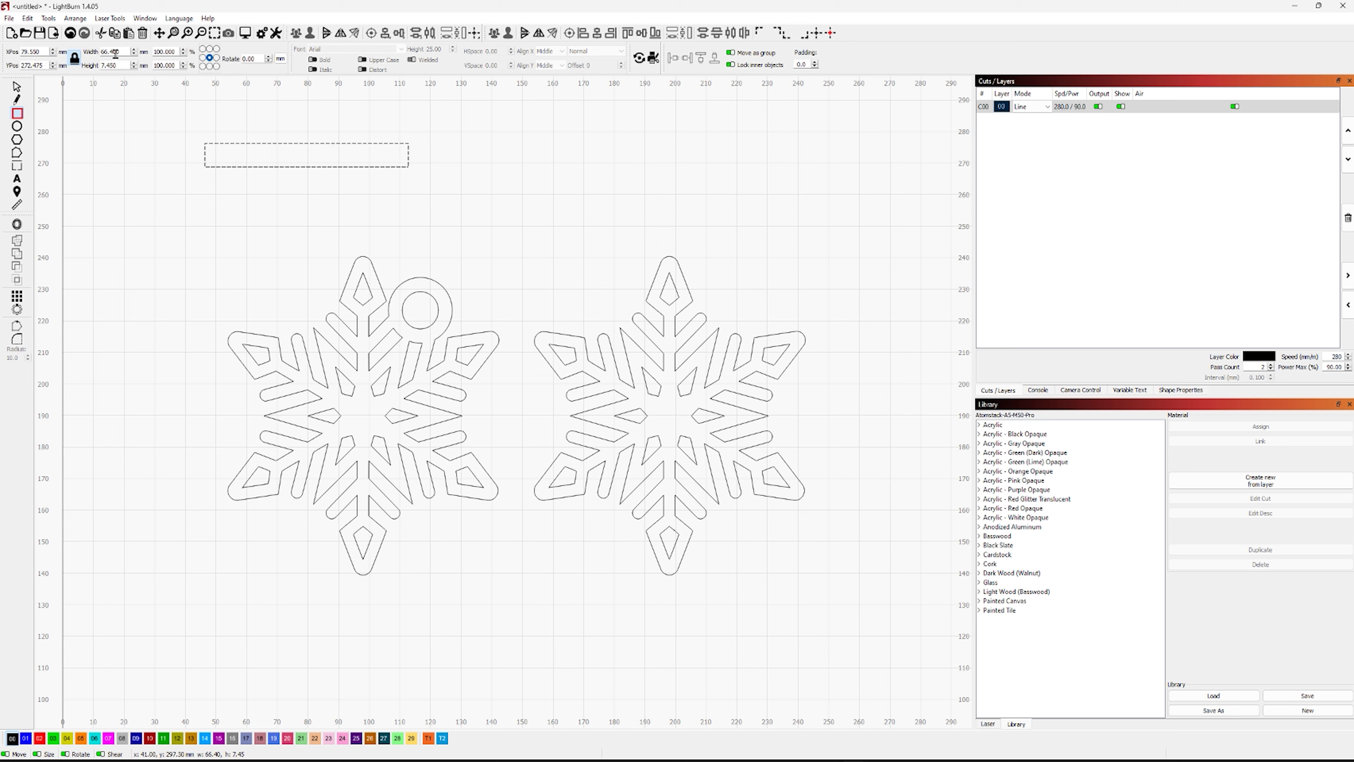
# Unlock the aspect ratio and set the rectangle's height to 3 mm
pyautogui.click(75, 58)
pyautogui.moveTo(118, 67); pyautogui.dragTo(95, 69)
pyautogui.write('3')
pyautogui.press('Tab')
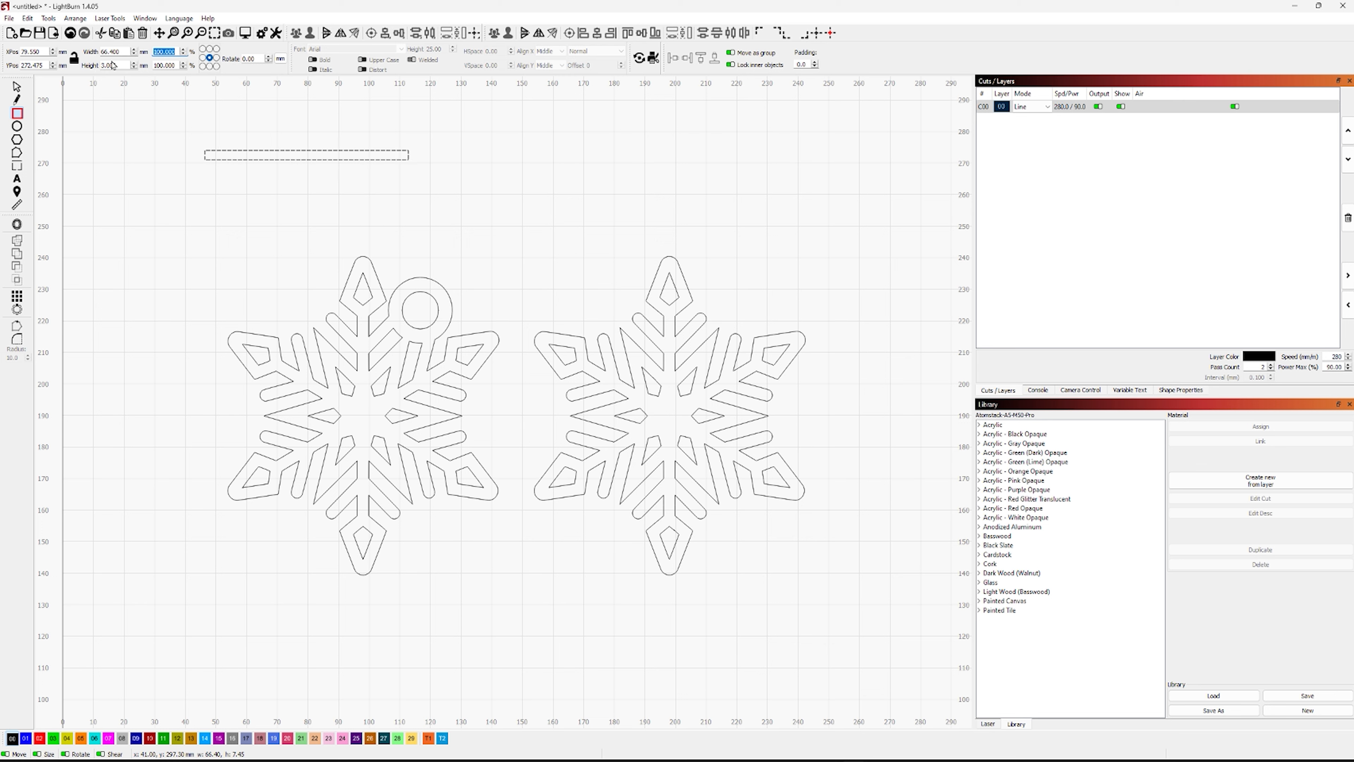
# Refine the rectangle's height to 2.92 mm
pyautogui.click(121, 66)
pyautogui.doubleClick(105, 65)
pyautogui.write('2.92')
pyautogui.click(17, 87)
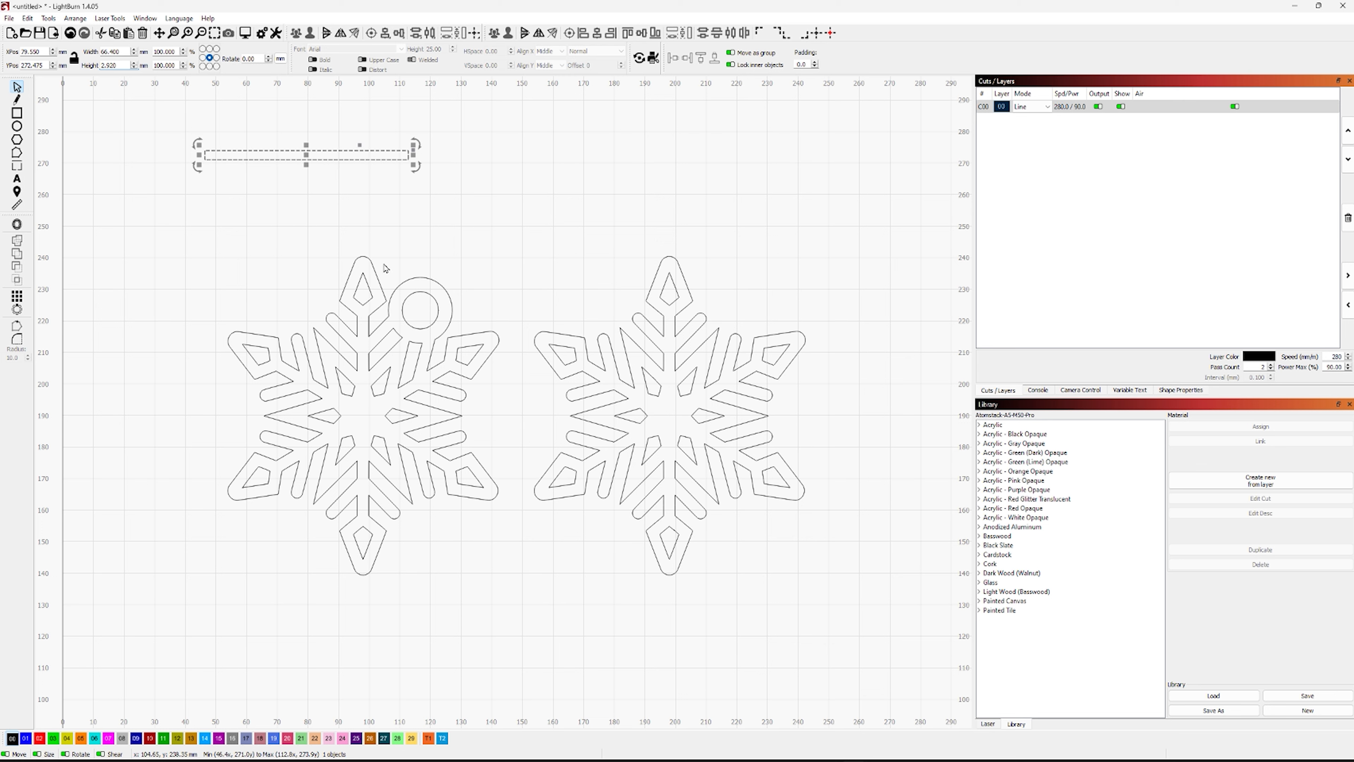
# Align the left snowflake and the thin rectangle along their horizontal centers, then move the pair down beside the other snowflake
pyautogui.click(373, 265)
pyautogui.click(373, 265)
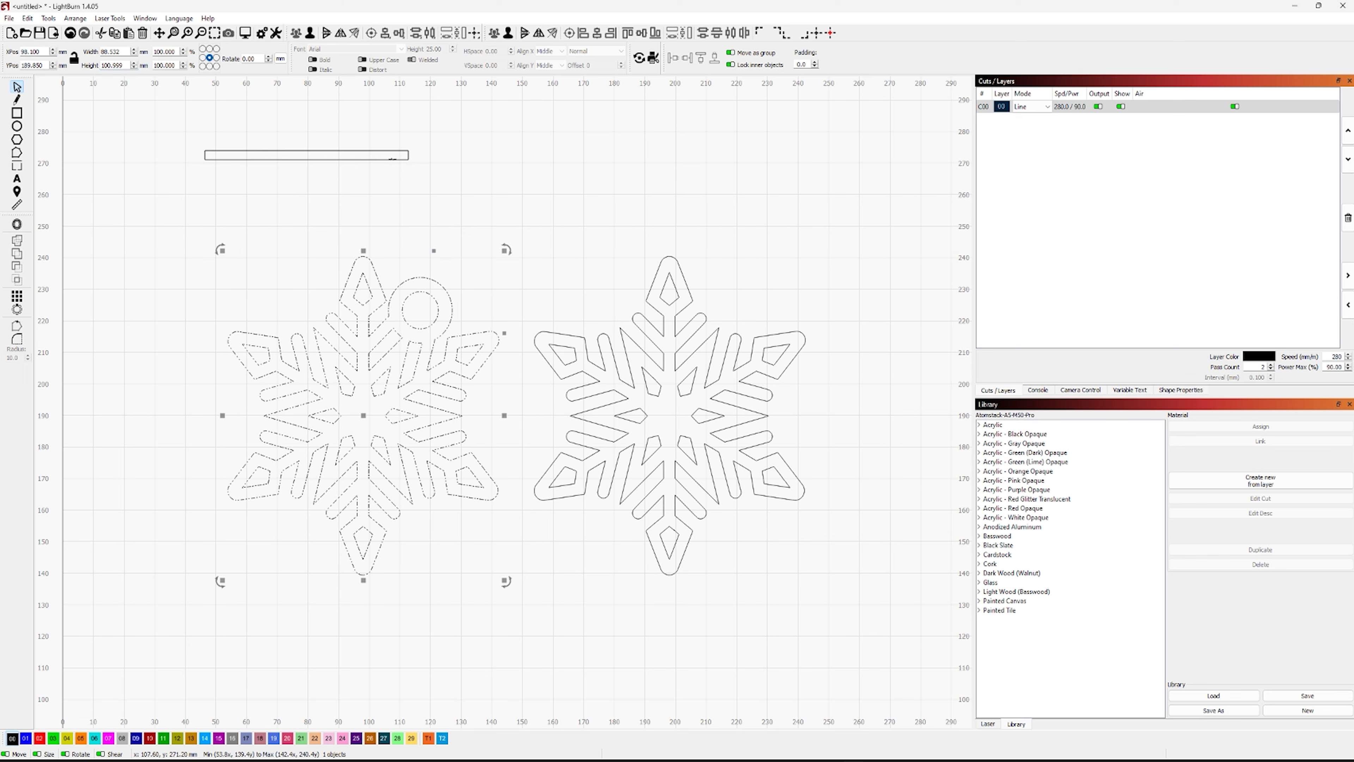
pyautogui.keyDown('shift'); pyautogui.click(393, 159); pyautogui.keyUp('shift')
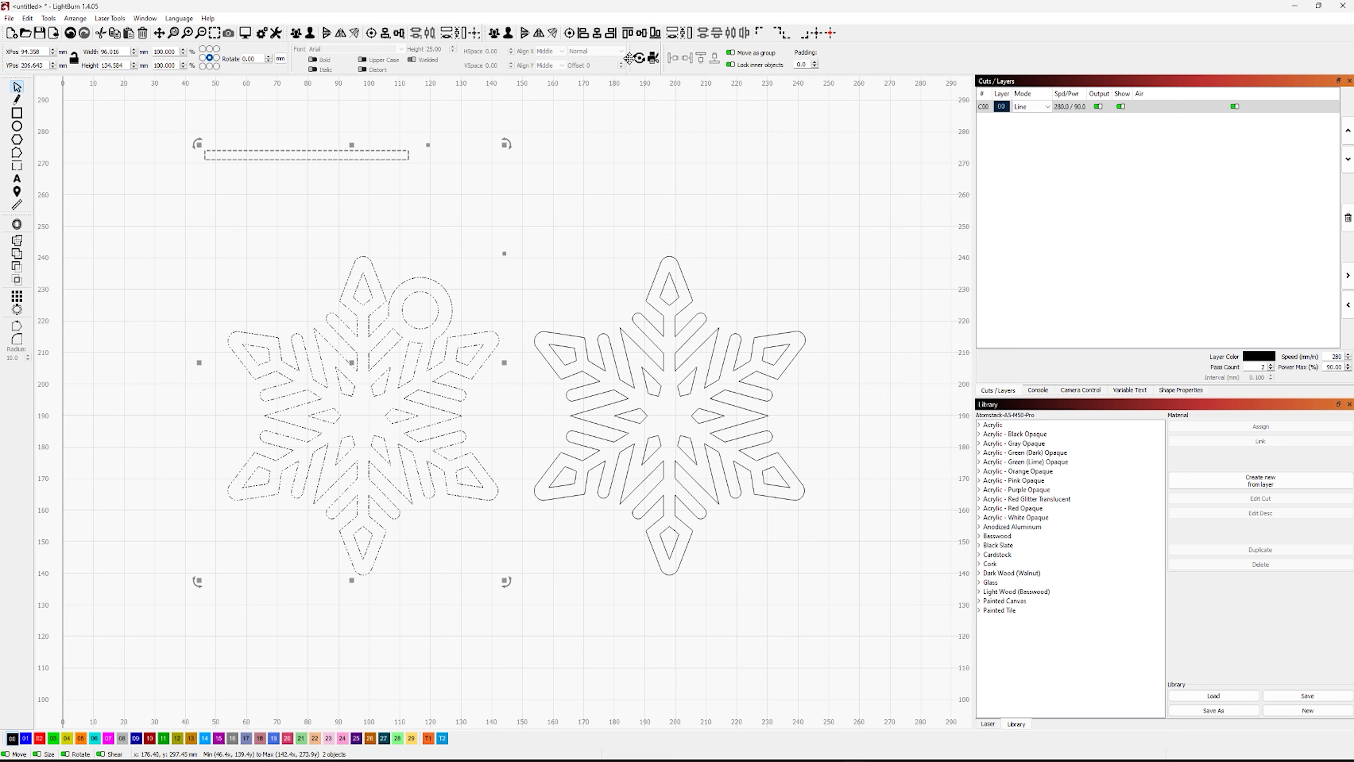
pyautogui.click(641, 35)
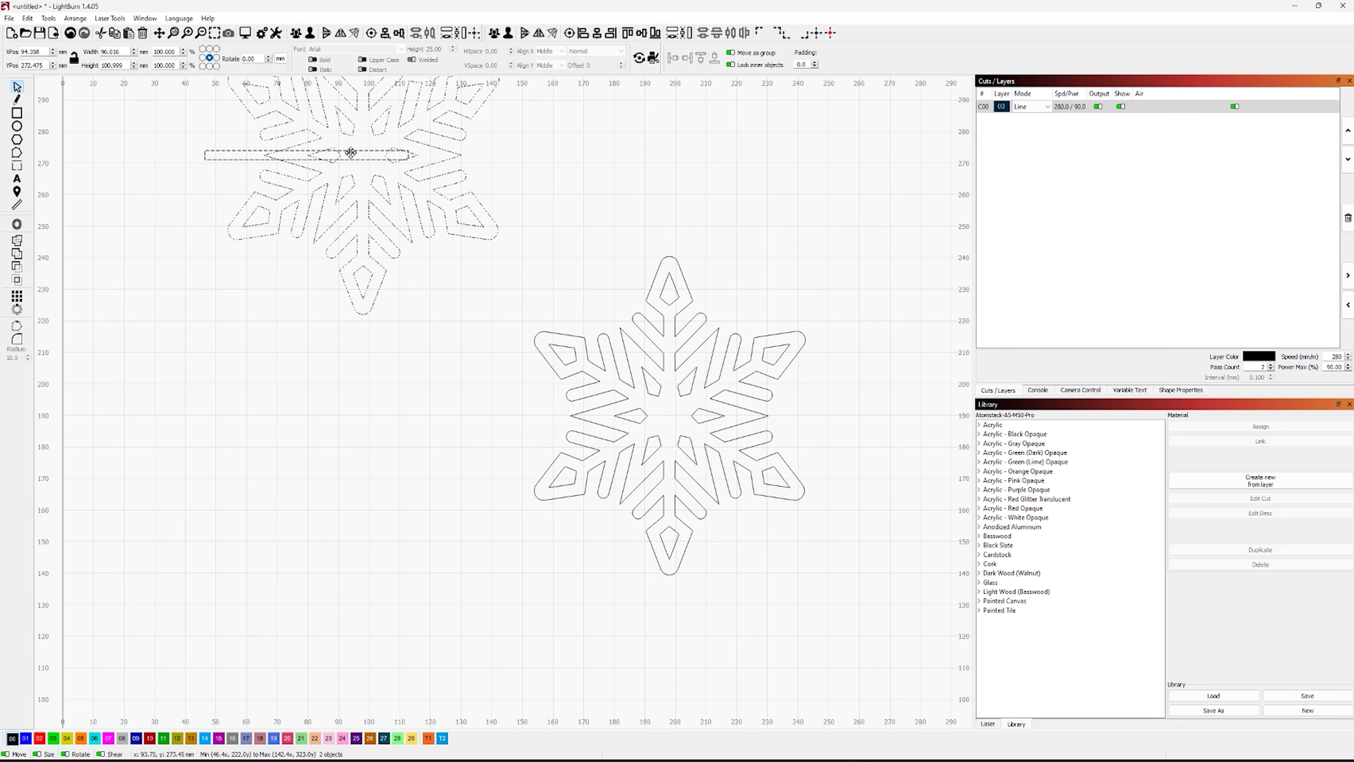
pyautogui.moveTo(350, 154); pyautogui.dragTo(317, 431)
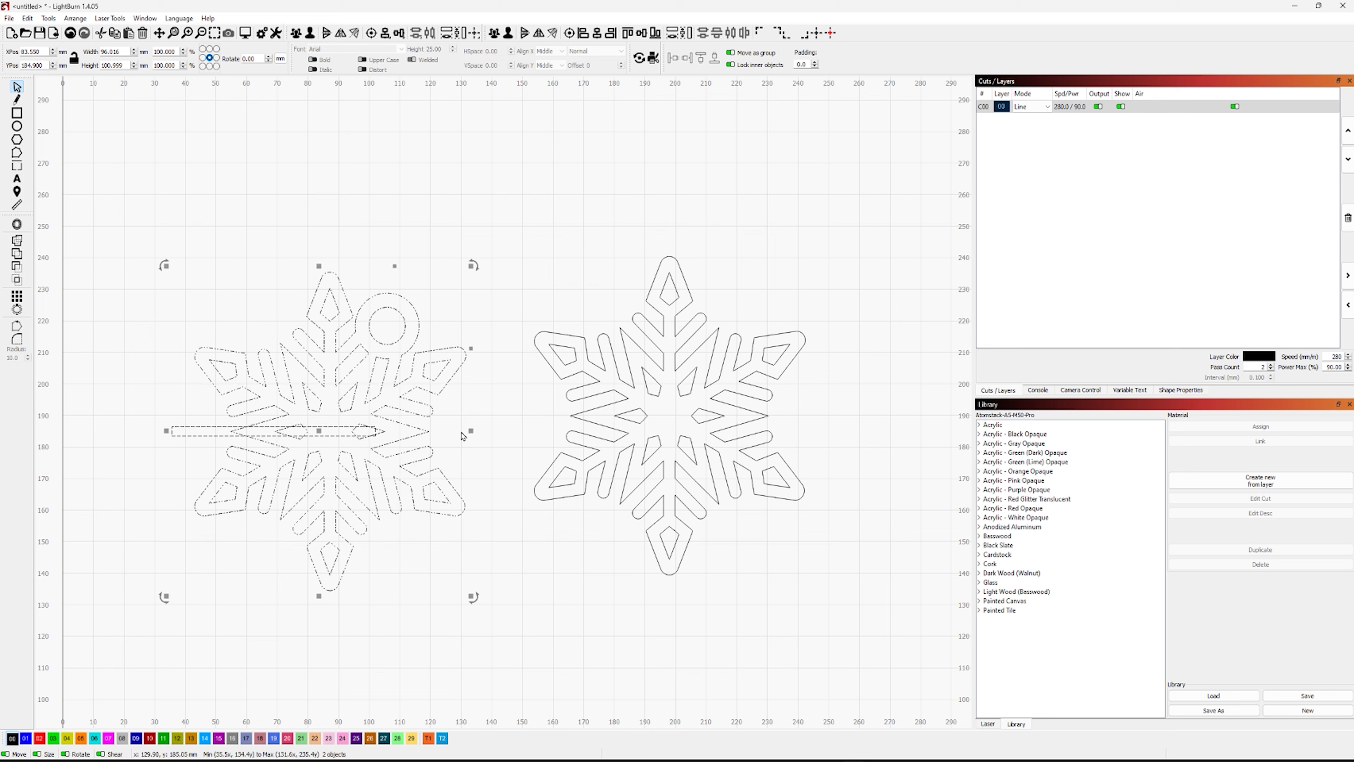
pyautogui.click(477, 410)
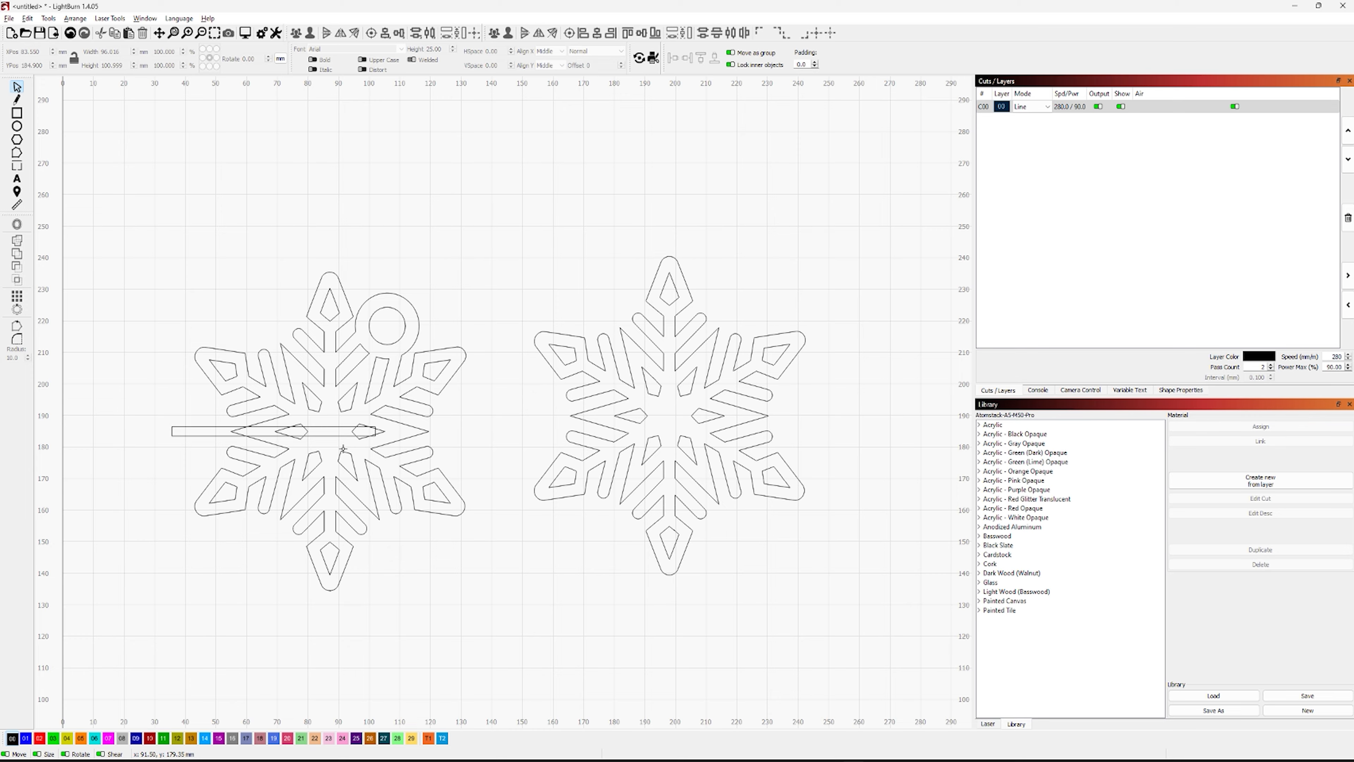
# Measure the horizontal distance between the left snowflake's two opposite side notches and check the rectangle's length
pyautogui.scroll(4, 337, 467)
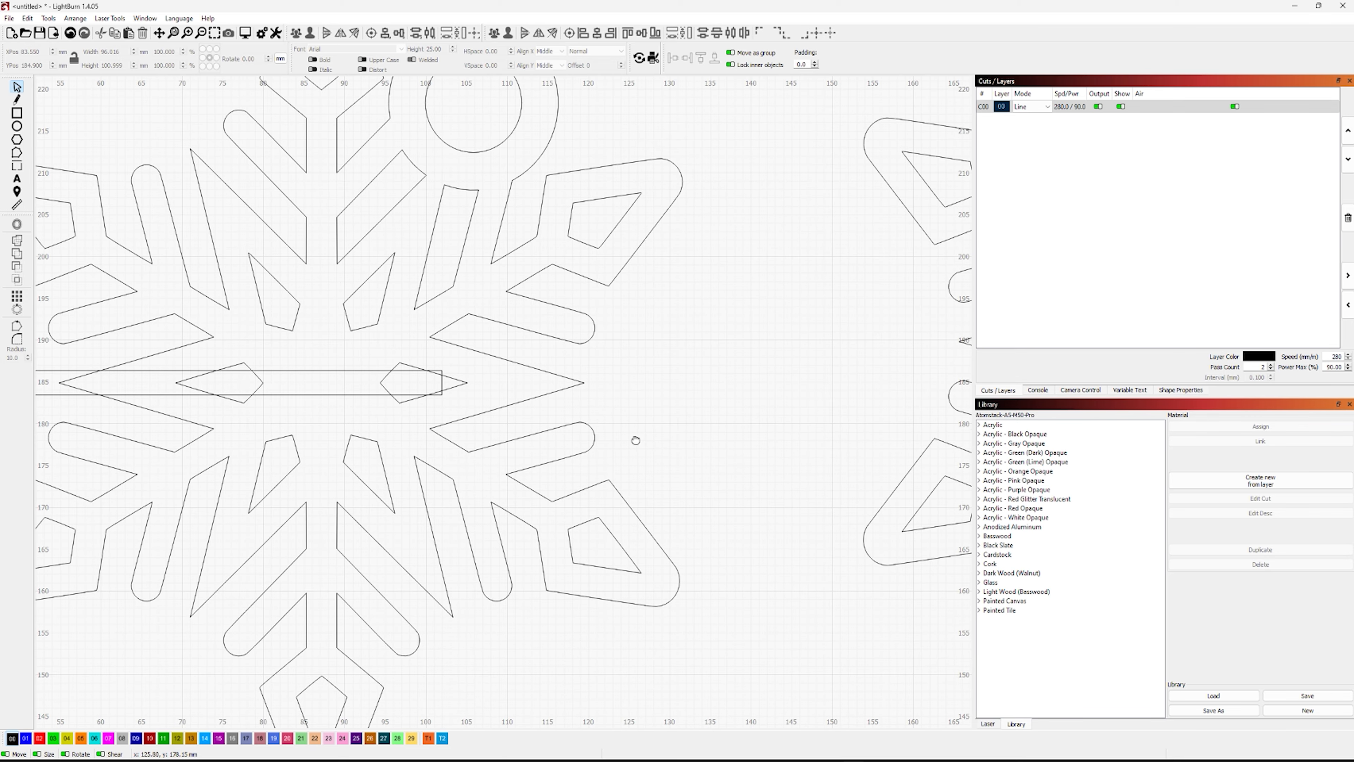
pyautogui.moveTo(636, 441); pyautogui.dragTo(807, 390)
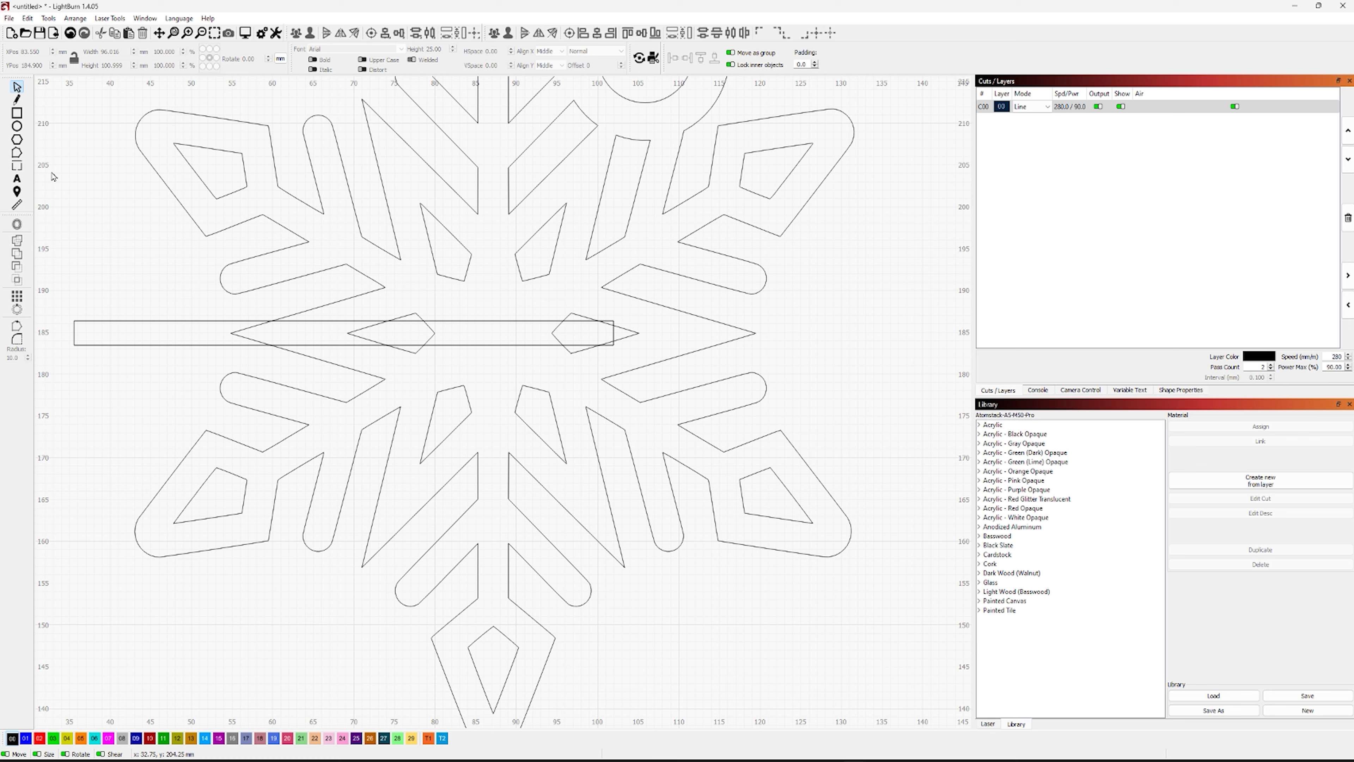
pyautogui.click(15, 204)
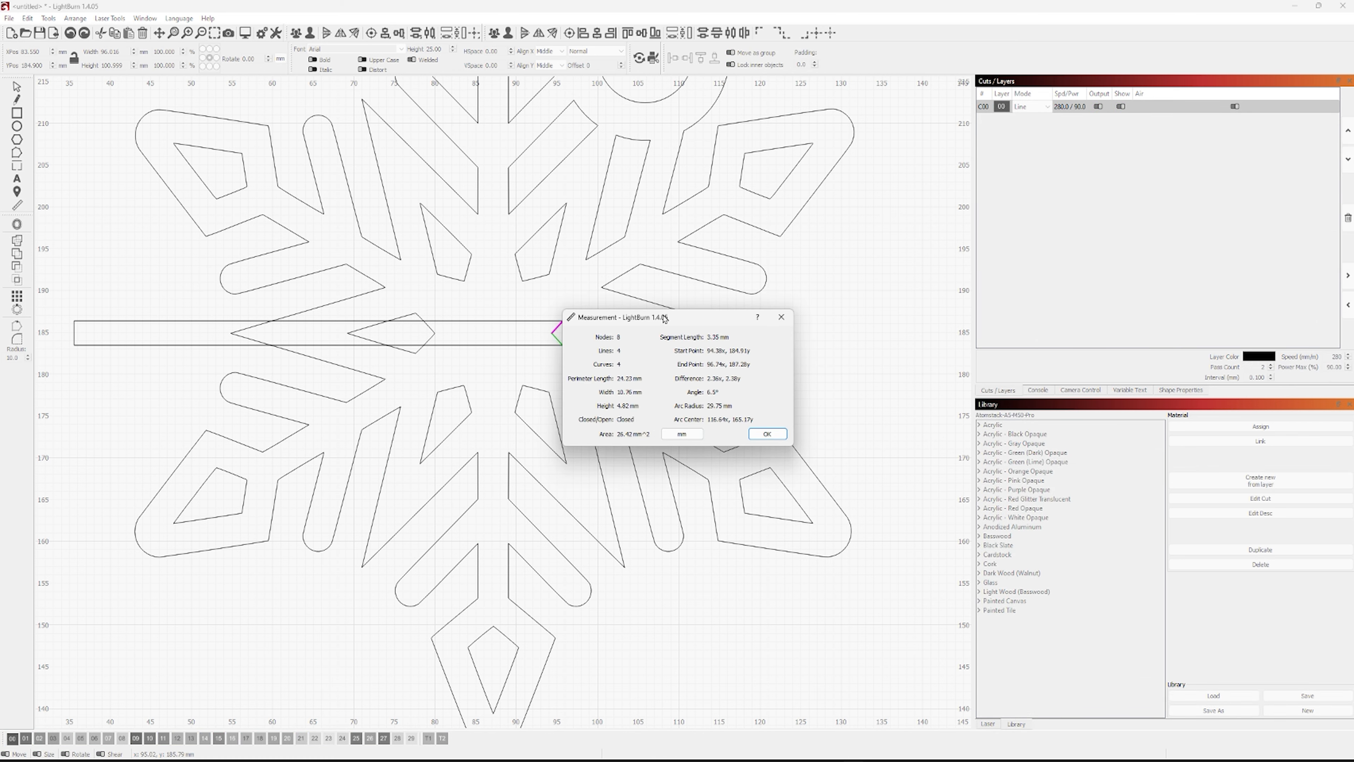
pyautogui.moveTo(665, 319); pyautogui.dragTo(271, 547)
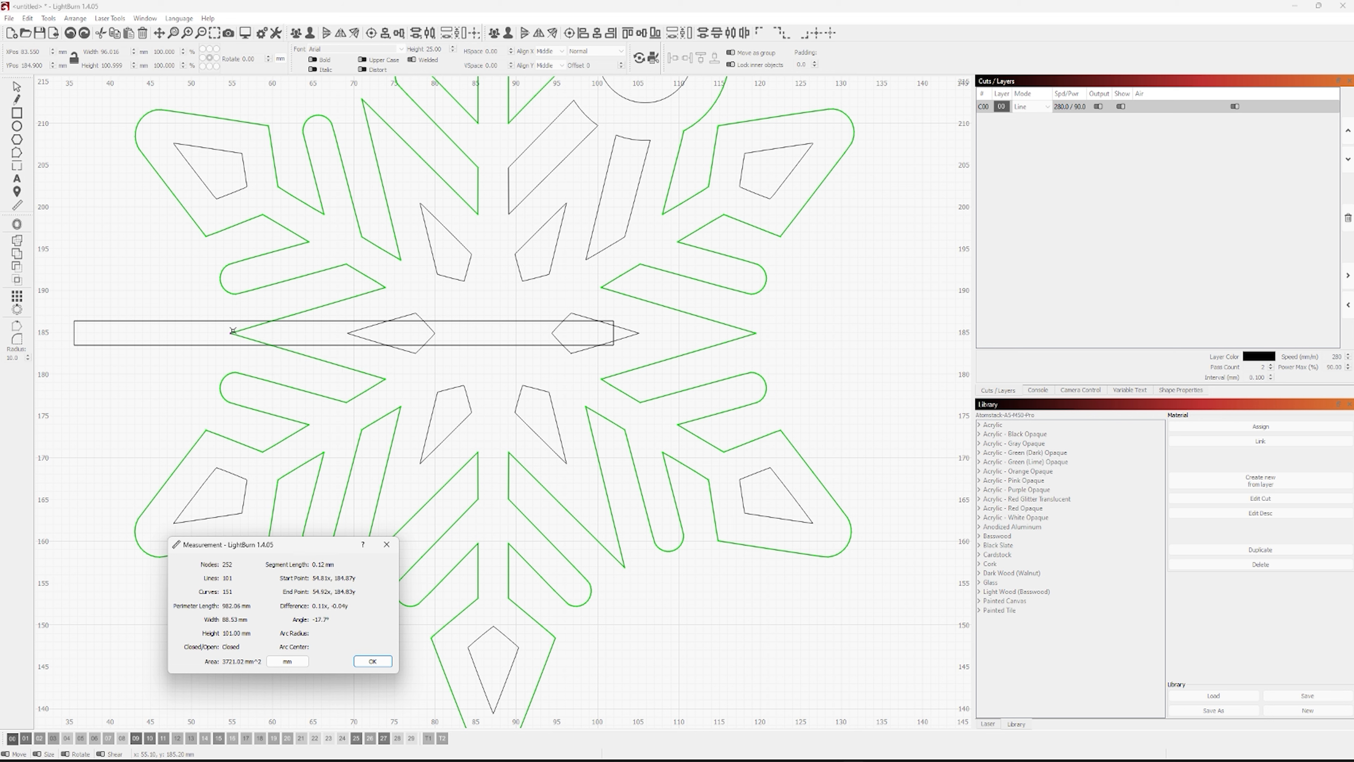
pyautogui.moveTo(231, 334); pyautogui.dragTo(753, 337)
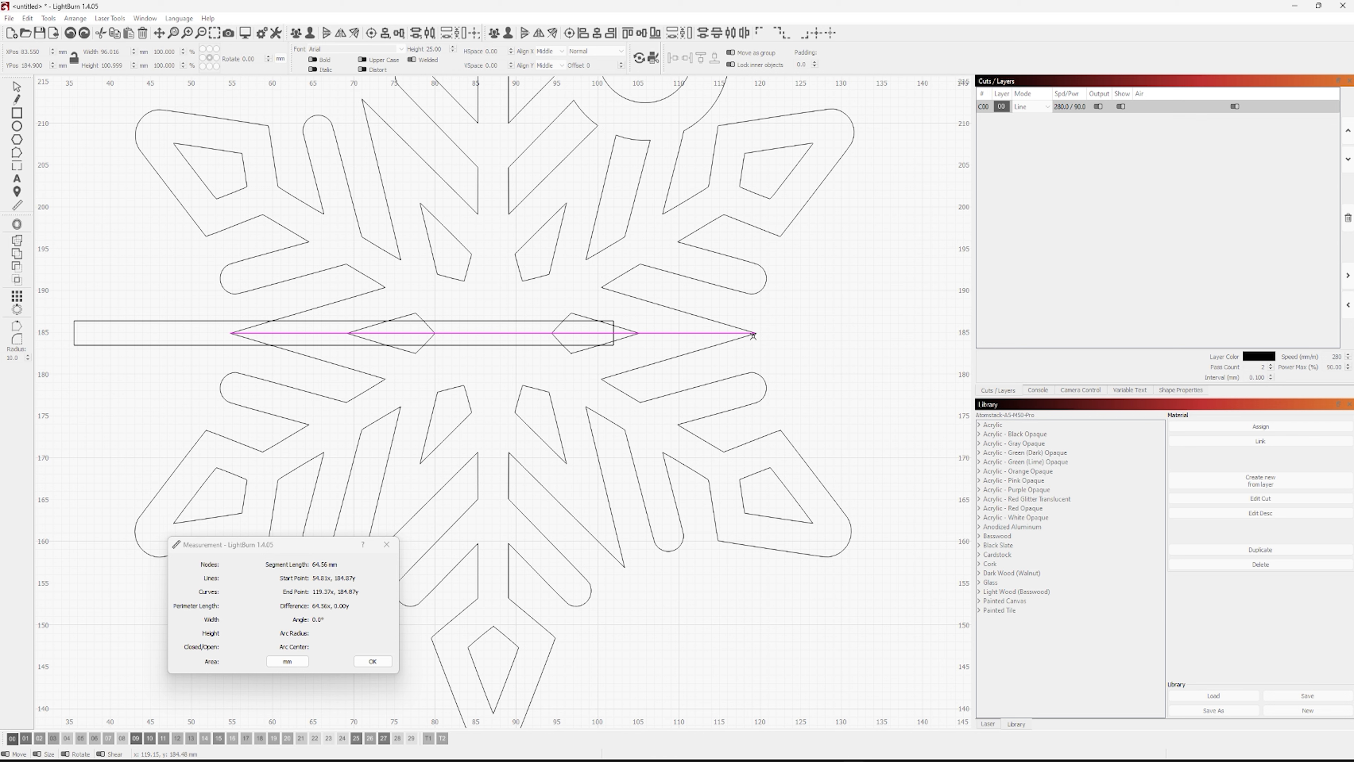
pyautogui.moveTo(753, 336); pyautogui.dragTo(754, 336)
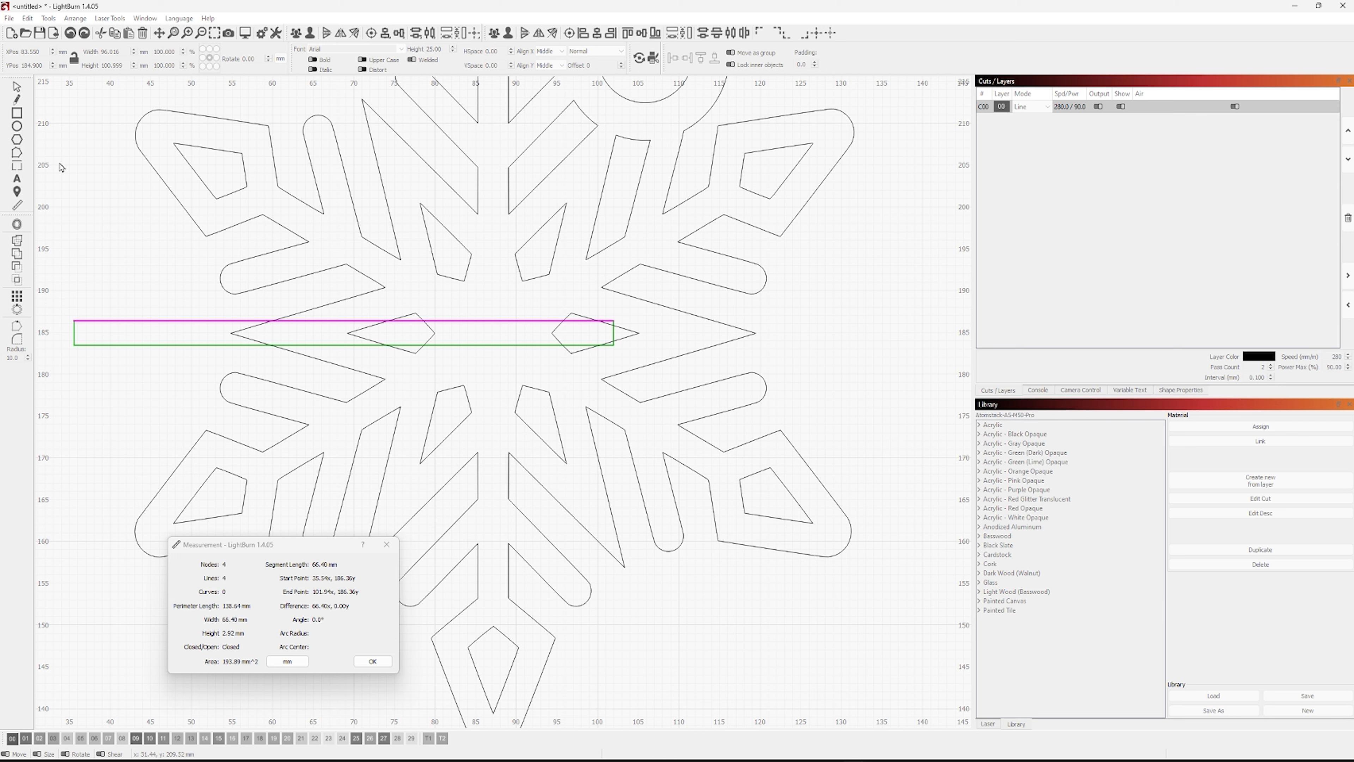
pyautogui.click(373, 661)
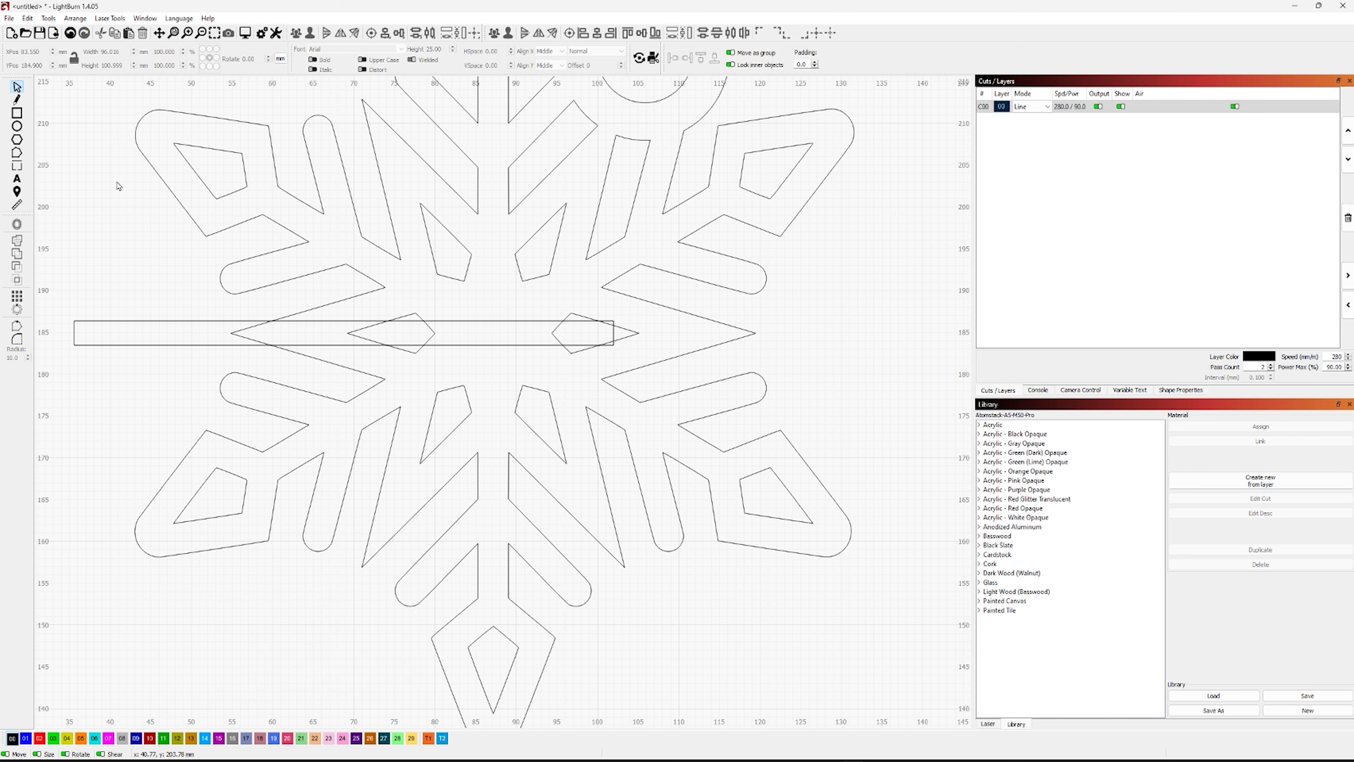
# Set the thin rectangle's width to 32.25 mm
pyautogui.click(166, 321)
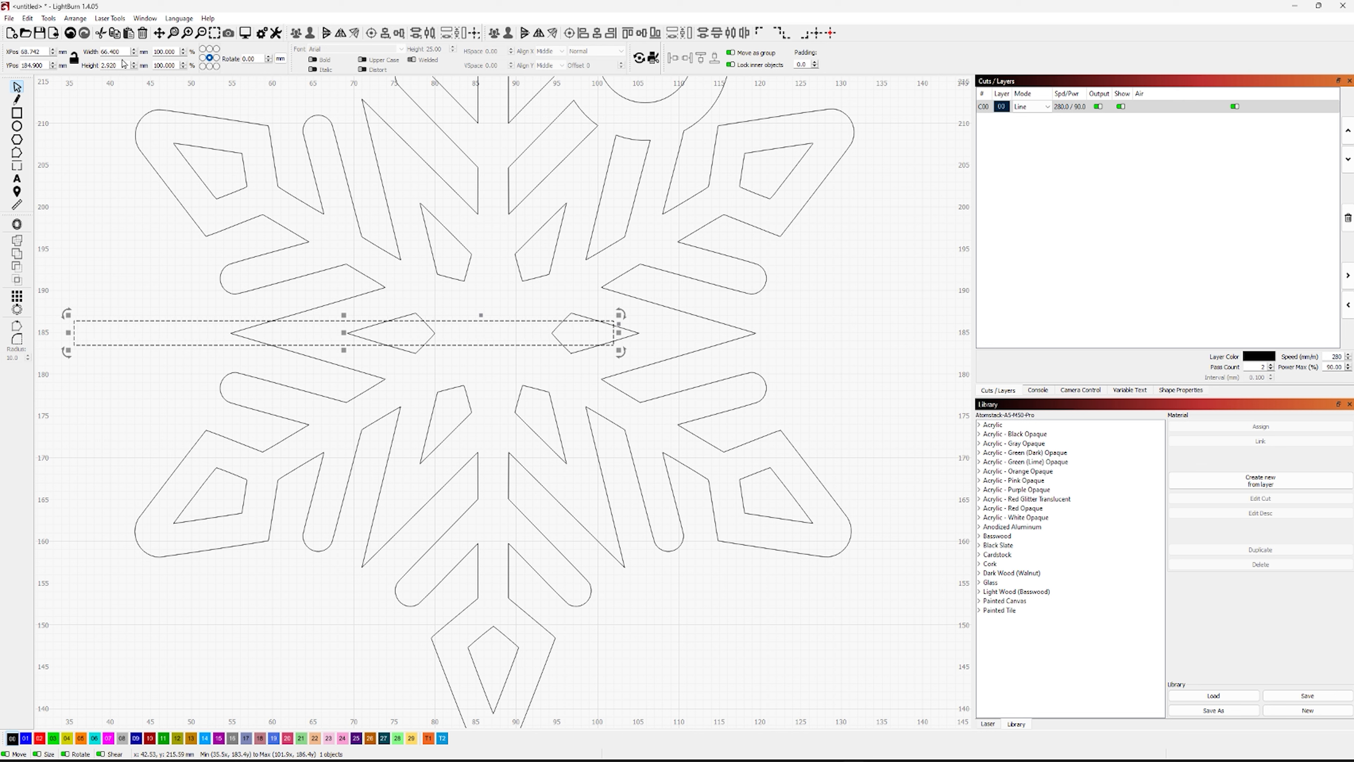
pyautogui.moveTo(122, 52); pyautogui.dragTo(99, 53)
pyautogui.write('32.25')
pyautogui.press('Return')
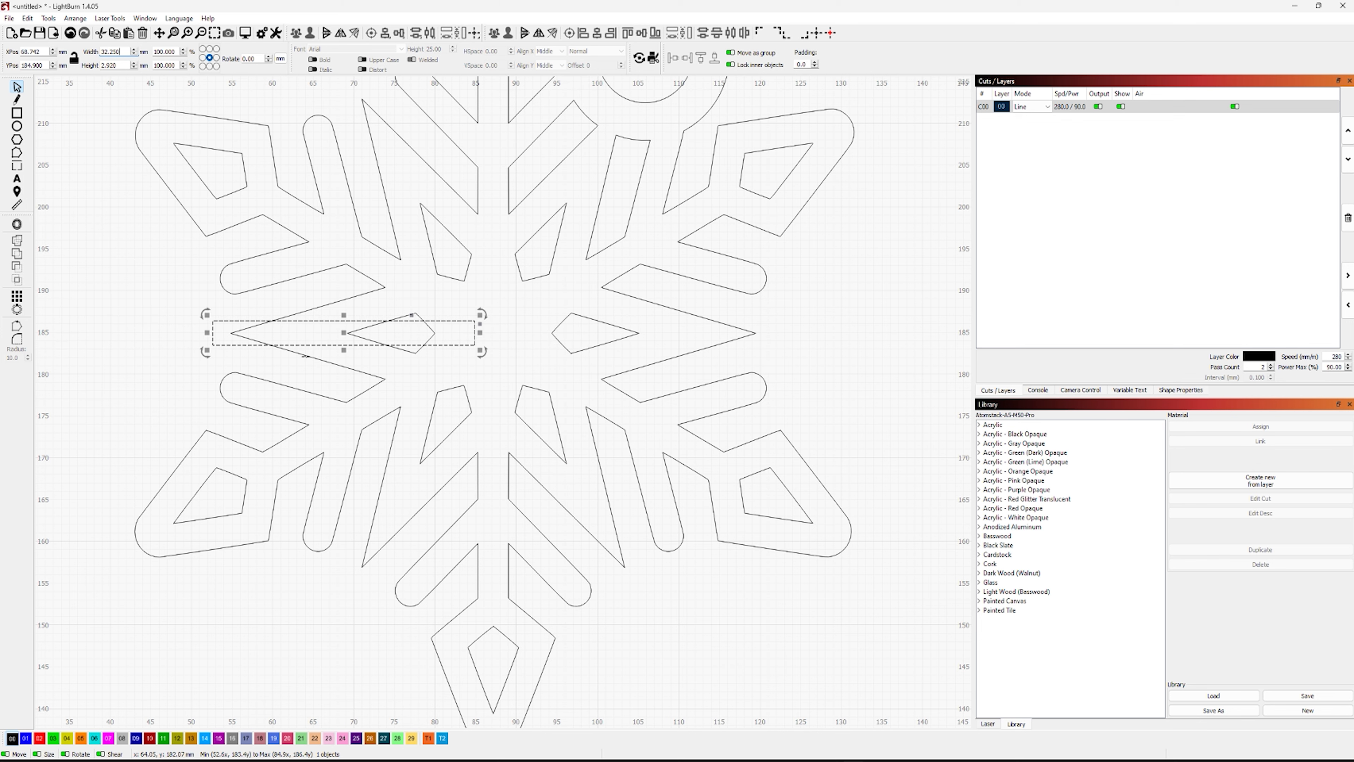
# Nudge the rectangle rightward until its left edge nearly meets the tip of the snowflake's left notch
pyautogui.scroll(10, 238, 347)
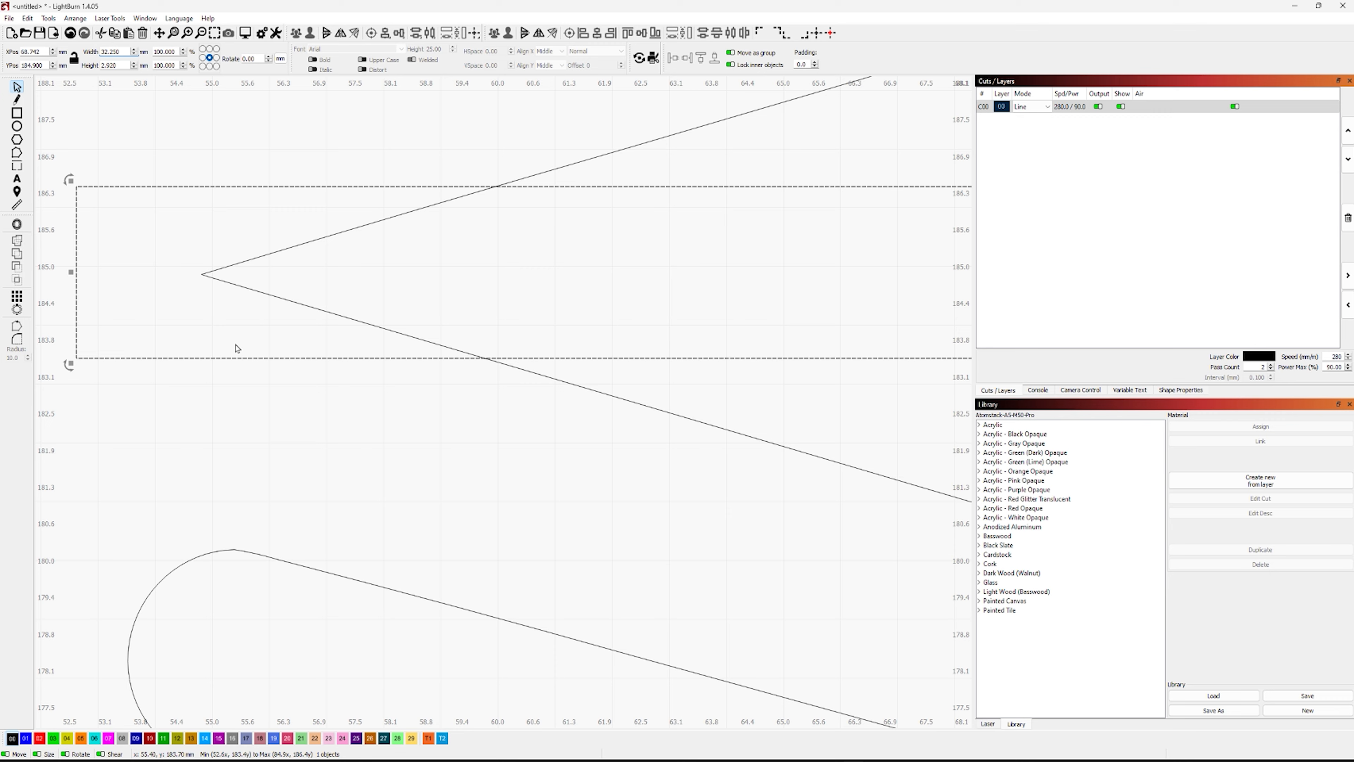
pyautogui.moveTo(305, 396); pyautogui.dragTo(411, 478)
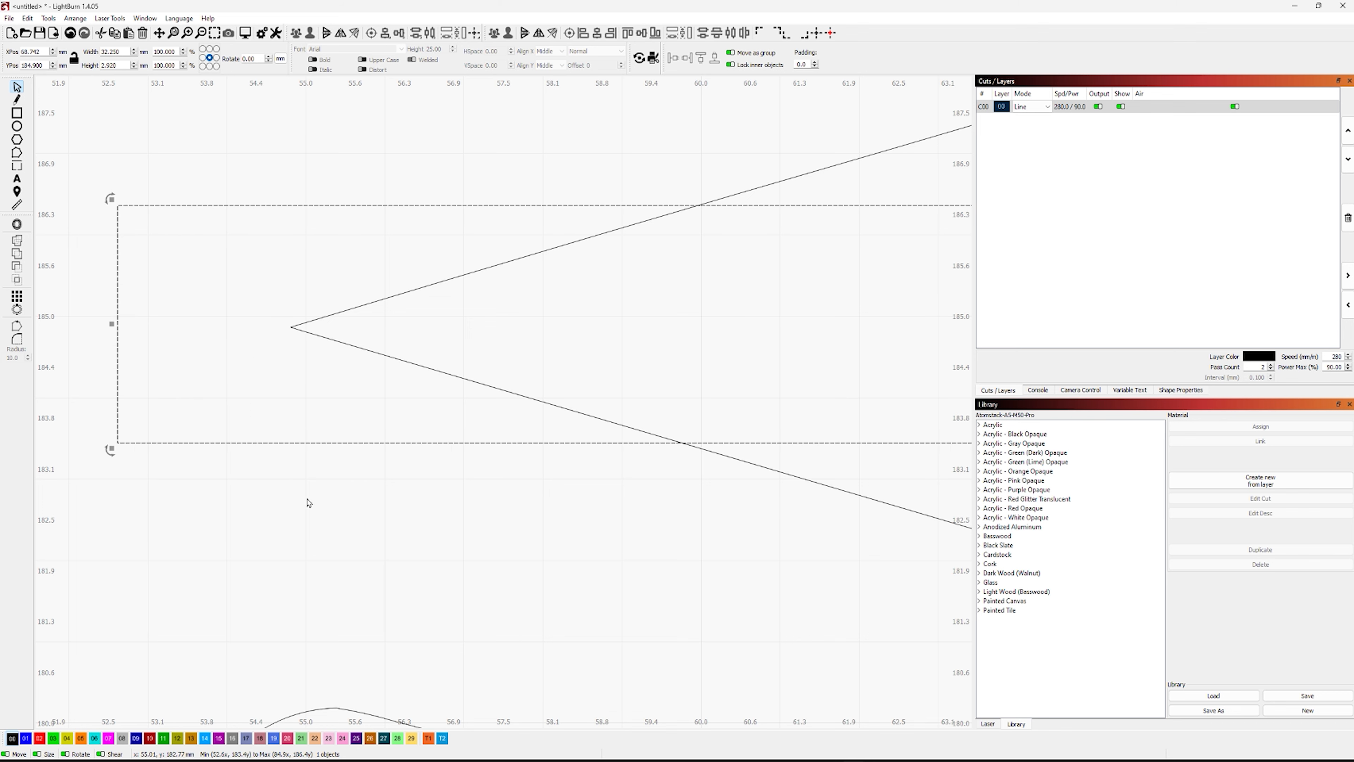
pyautogui.hotkey('ctrl', 'Right')
pyautogui.hotkey('ctrl', 'Right')
pyautogui.hotkey('ctrl', 'Right')
pyautogui.hotkey('ctrl', 'Right')
pyautogui.hotkey('ctrl', 'Right')
pyautogui.hotkey('ctrl', 'Right')
pyautogui.hotkey('ctrl', 'Right')
pyautogui.hotkey('ctrl', 'Right')
pyautogui.hotkey('ctrl', 'Right')
pyautogui.hotkey('ctrl', 'Right')
pyautogui.hotkey('ctrl', 'Right')
pyautogui.hotkey('ctrl', 'Right')
pyautogui.hotkey('ctrl', 'Right')
pyautogui.hotkey('ctrl', 'Right')
pyautogui.hotkey('ctrl', 'Right')
pyautogui.hotkey('ctrl', 'Right')
pyautogui.hotkey('ctrl', 'Right')
pyautogui.hotkey('ctrl', 'Right')
pyautogui.hotkey('ctrl', 'Right')
pyautogui.hotkey('ctrl', 'Right')
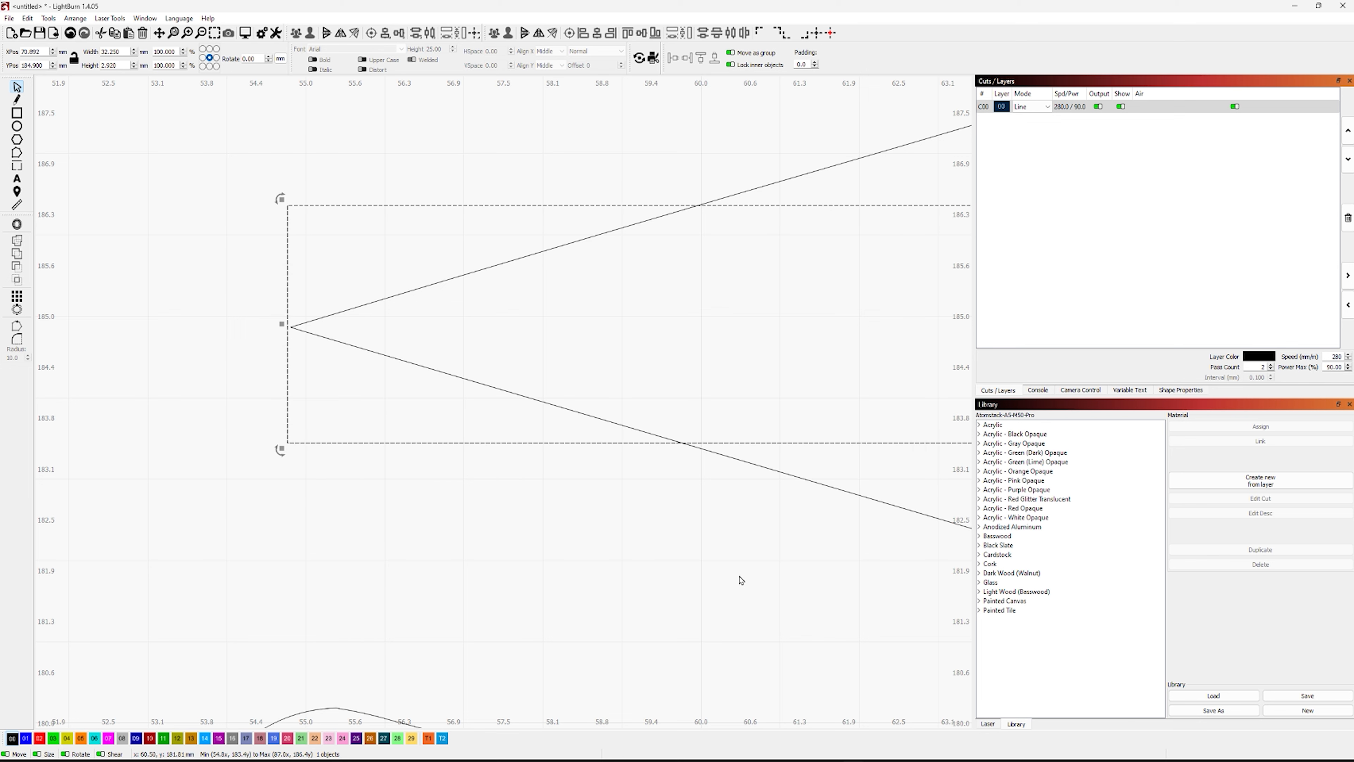
# Fine-tune the rectangle's X position to 70.932 mm so its left edge meets the notch tip
pyautogui.click(31, 52)
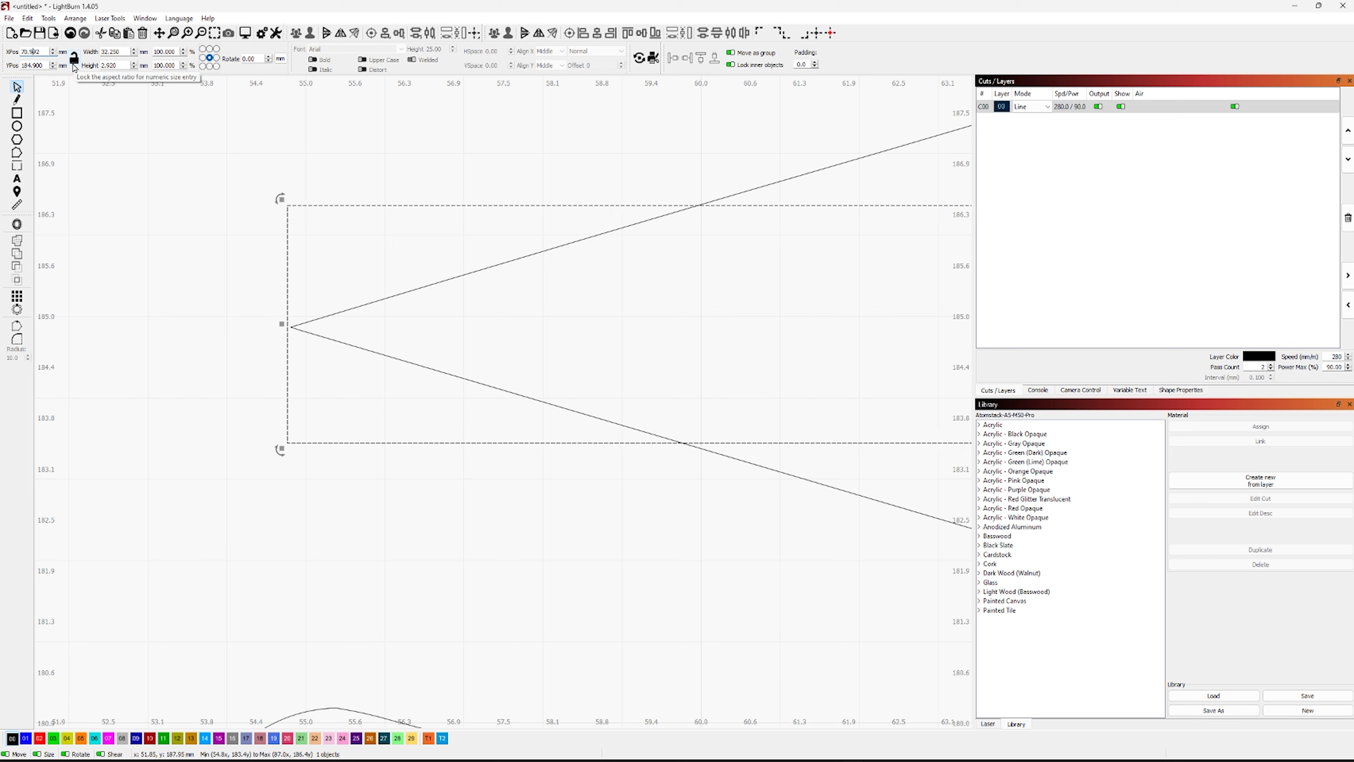
pyautogui.press('Tab')
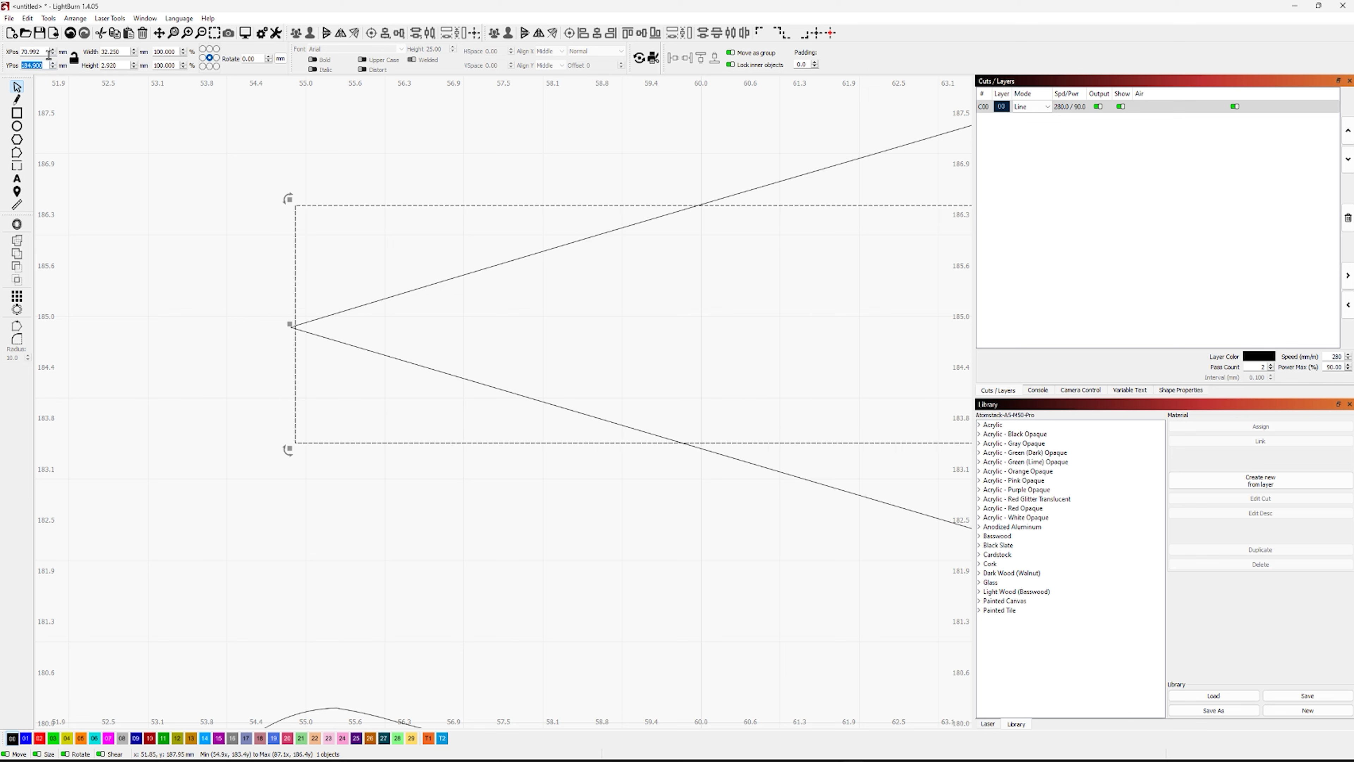
pyautogui.click(42, 53)
pyautogui.moveTo(42, 52); pyautogui.dragTo(34, 54)
pyautogui.write('0')
pyautogui.press('Tab')
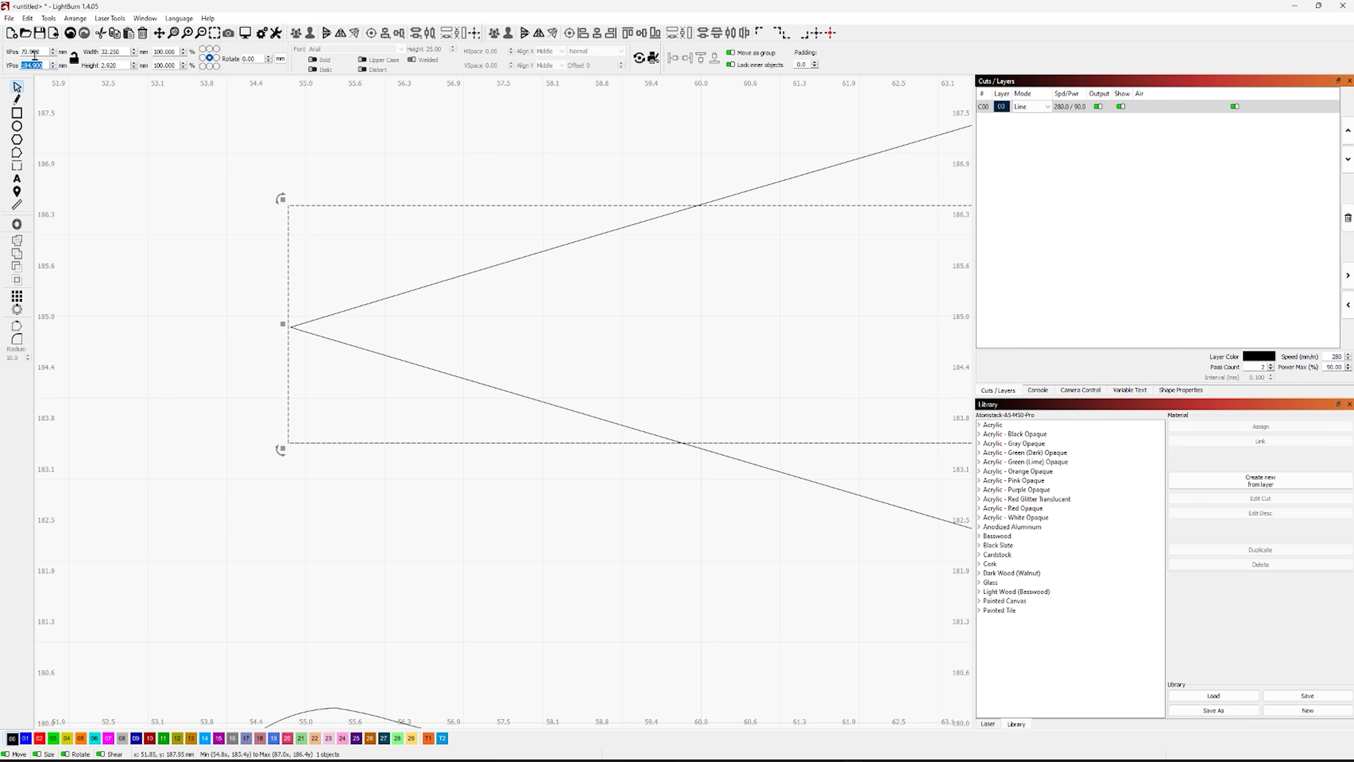
pyautogui.click(34, 55)
pyautogui.write('12')
pyautogui.press('Tab')
pyautogui.click(34, 55)
pyautogui.press('Tab')
pyautogui.moveTo(40, 55); pyautogui.dragTo(33, 55)
pyautogui.write('32')
pyautogui.press('Tab')
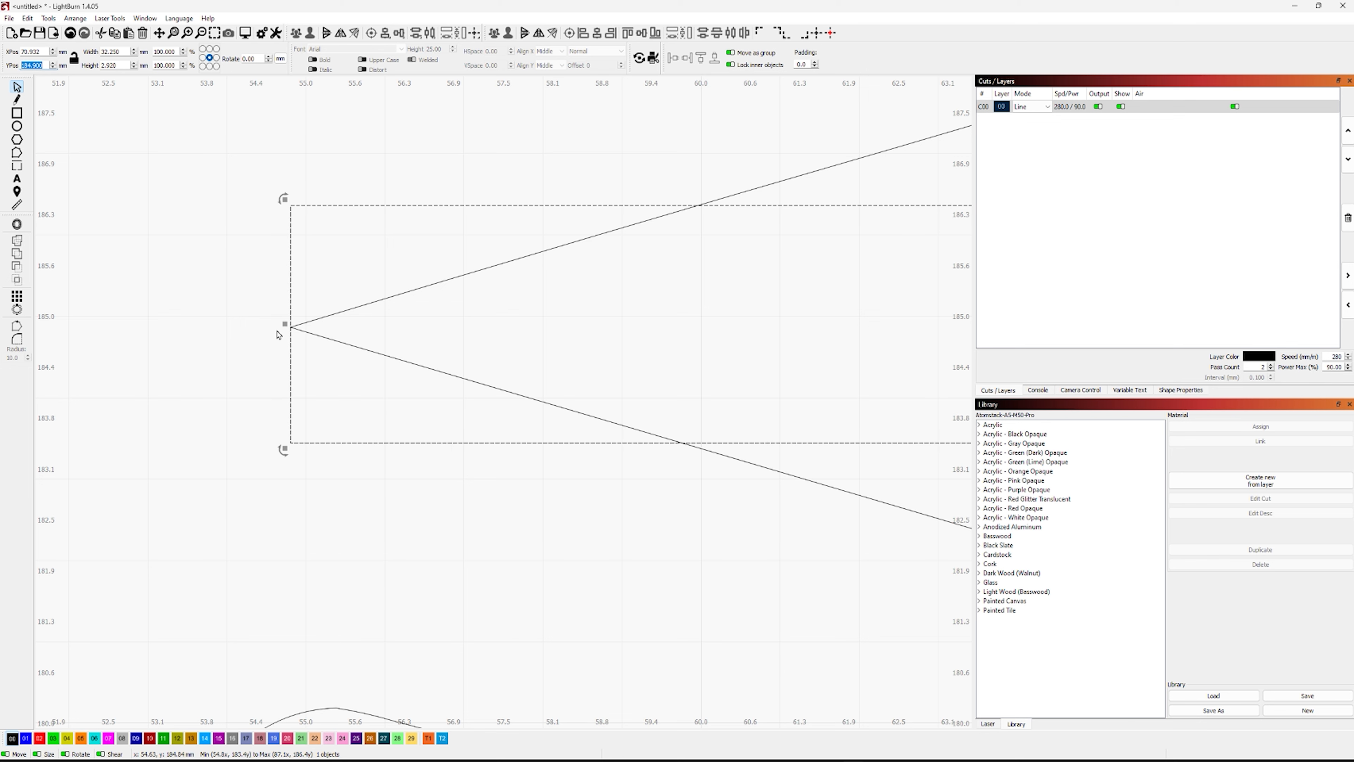
# Inspect up close how the rectangle's left edge lines up with the snowflake's notch tip
pyautogui.click(278, 343)
pyautogui.scroll(10, 281, 341)
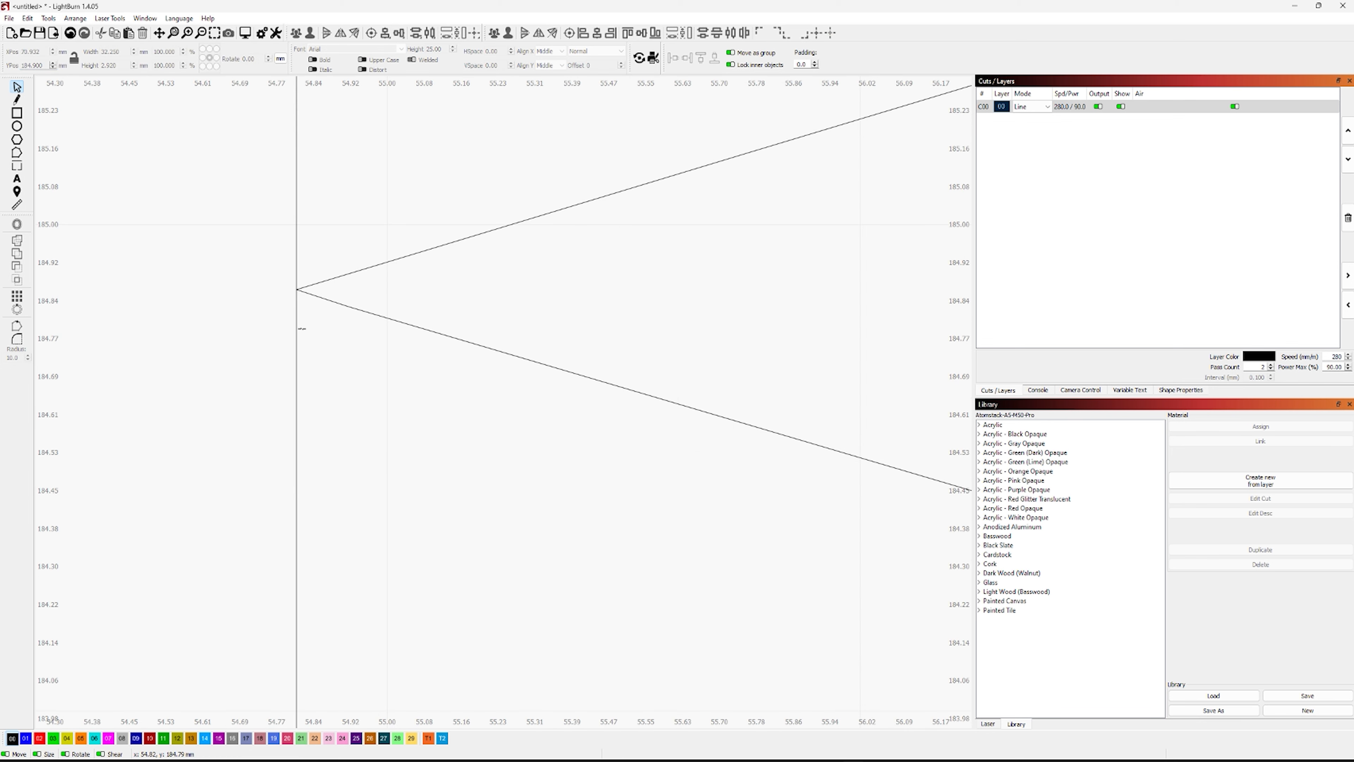
pyautogui.scroll(-10, 306, 330)
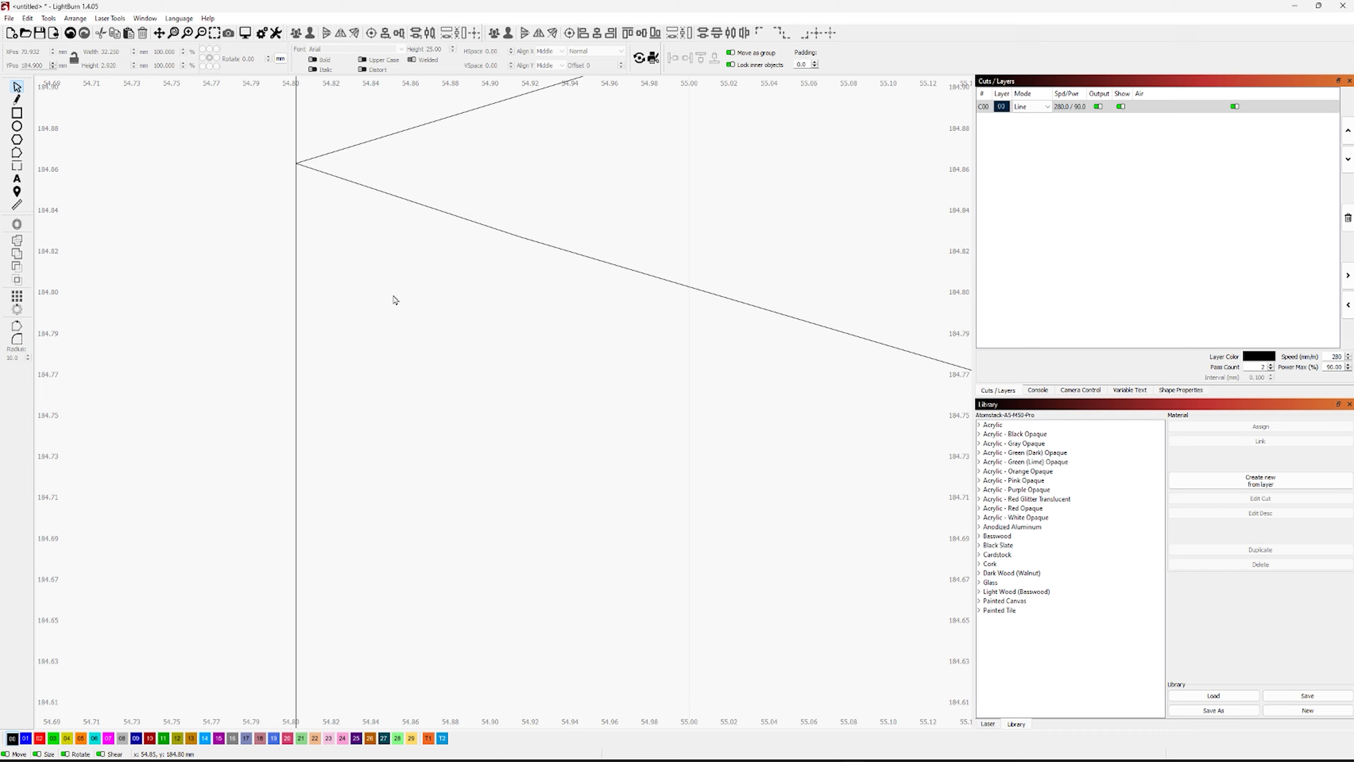
pyautogui.scroll(-6, 529, 332)
pyautogui.moveTo(729, 433); pyautogui.dragTo(318, 447)
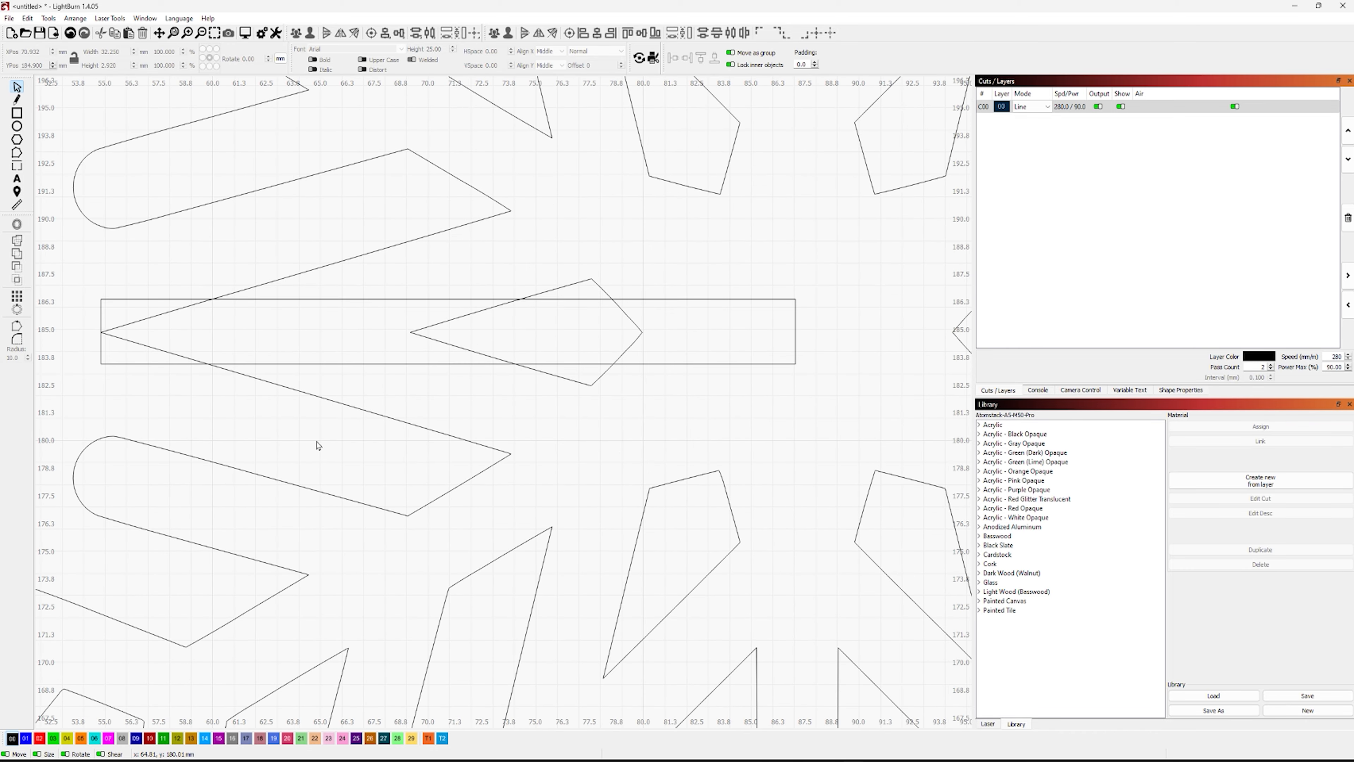
pyautogui.scroll(-4, 373, 448)
pyautogui.scroll(-3, 399, 454)
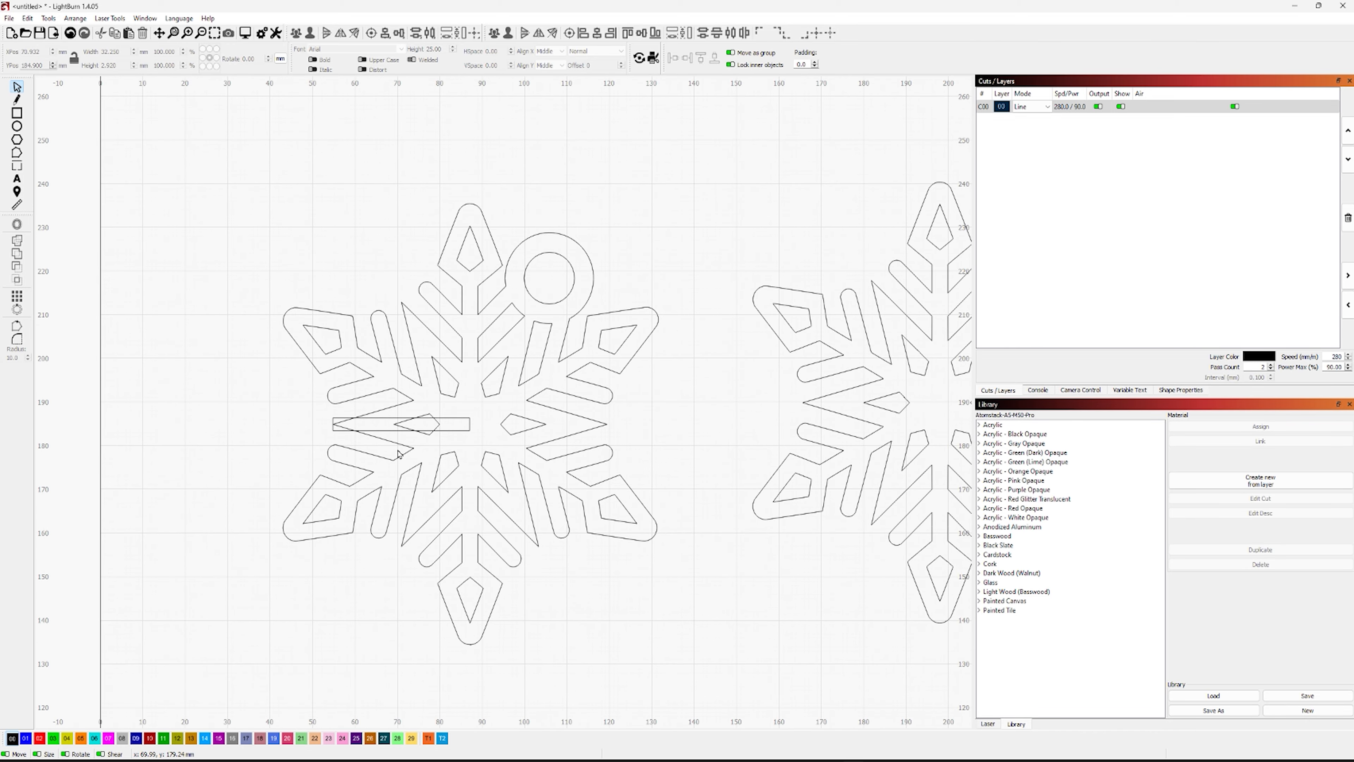
pyautogui.click(457, 333)
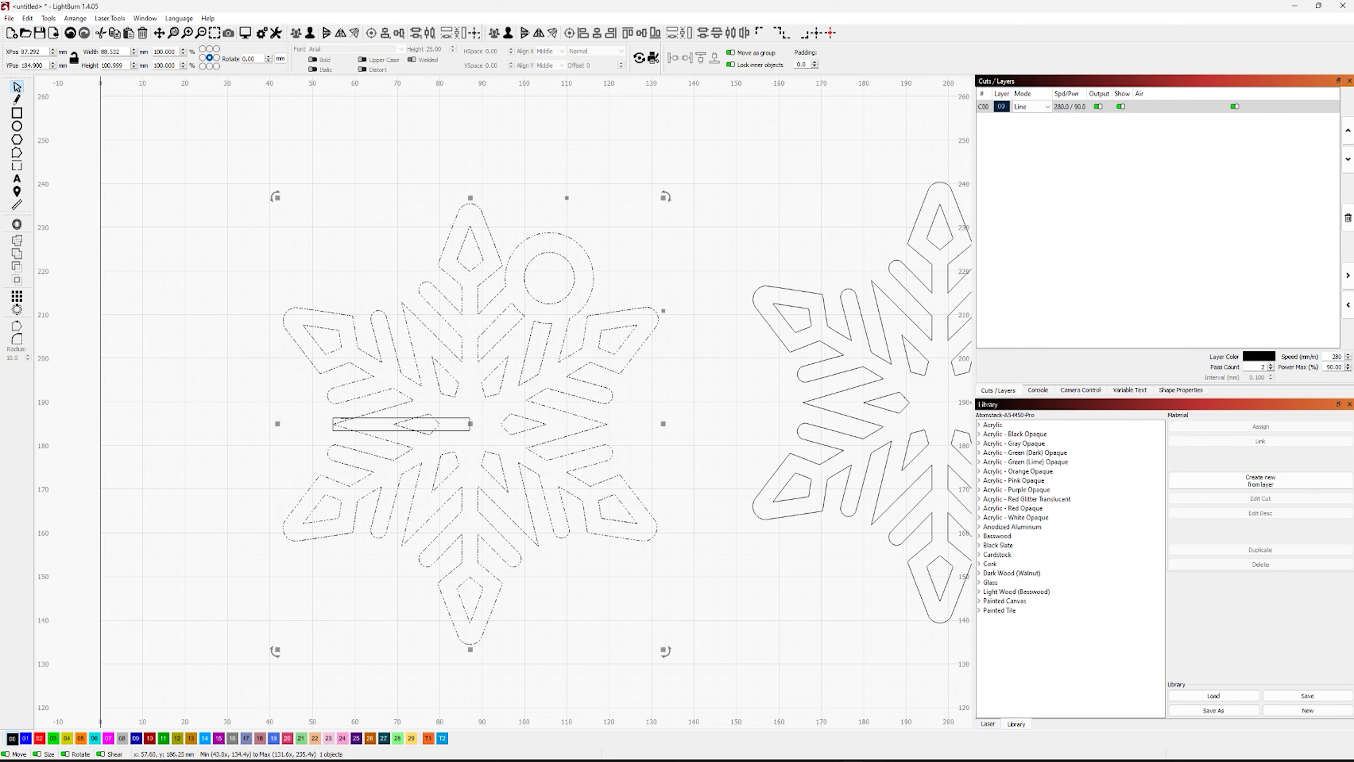
pyautogui.keyDown('shift'); pyautogui.click(334, 424); pyautogui.keyUp('shift')
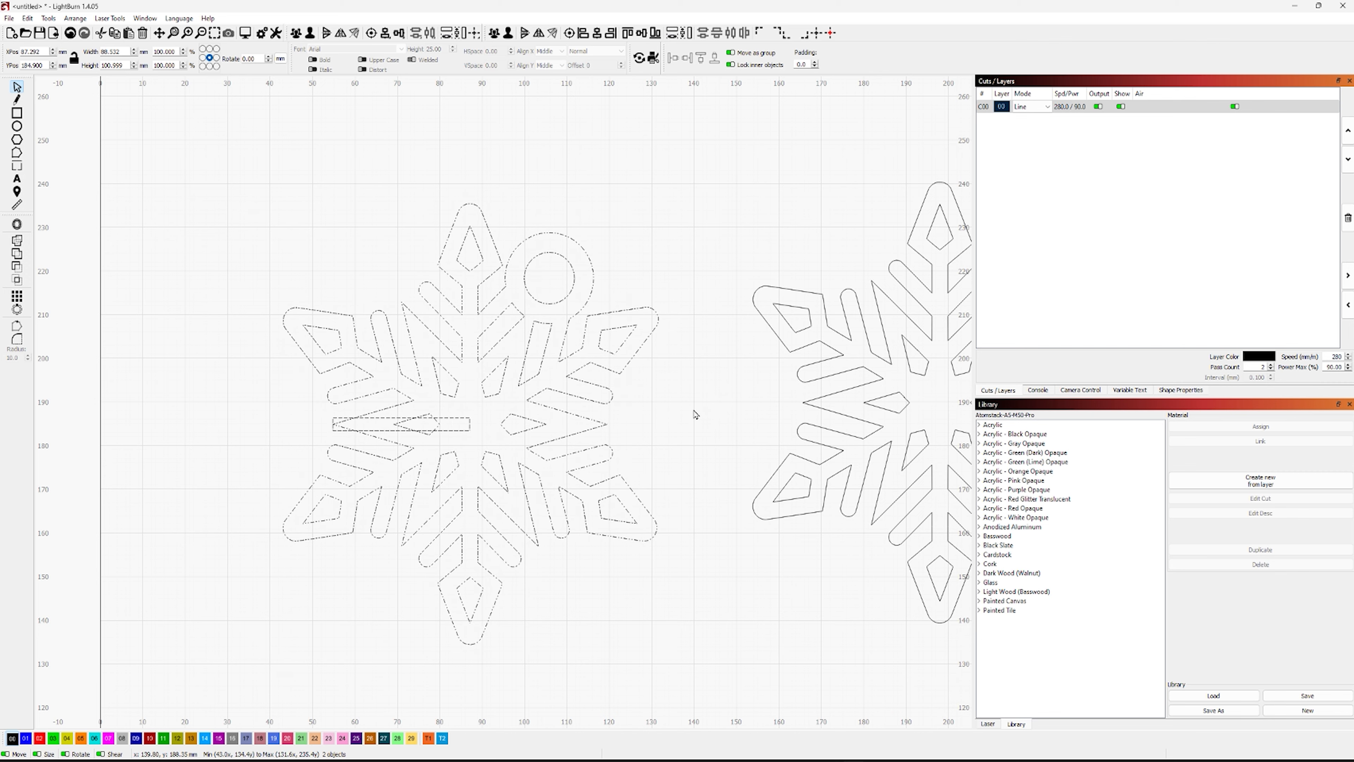
pyautogui.click(696, 415)
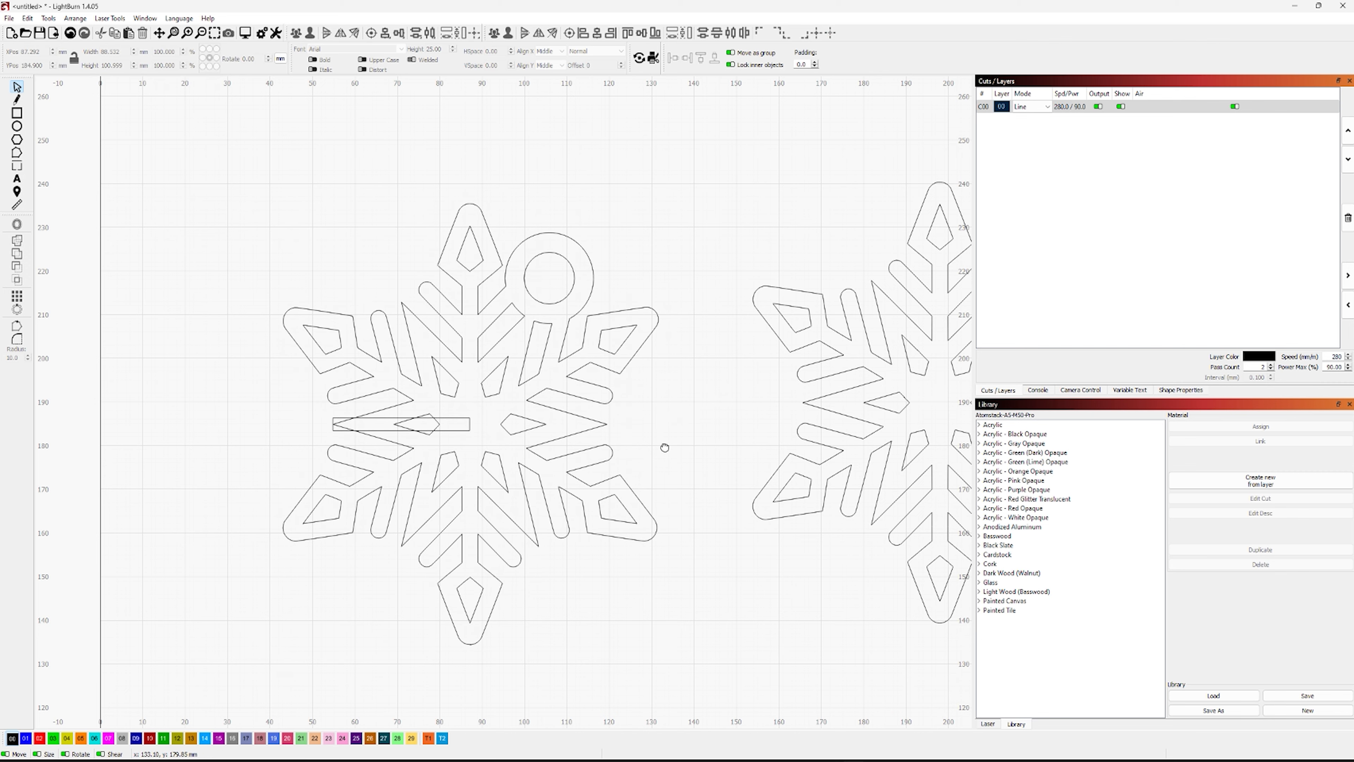
# Place a copy of the slot rectangle beside the top arm of the right snowflake, at about X 170.3, Y 233.2 mm
pyautogui.moveTo(665, 448); pyautogui.dragTo(517, 445)
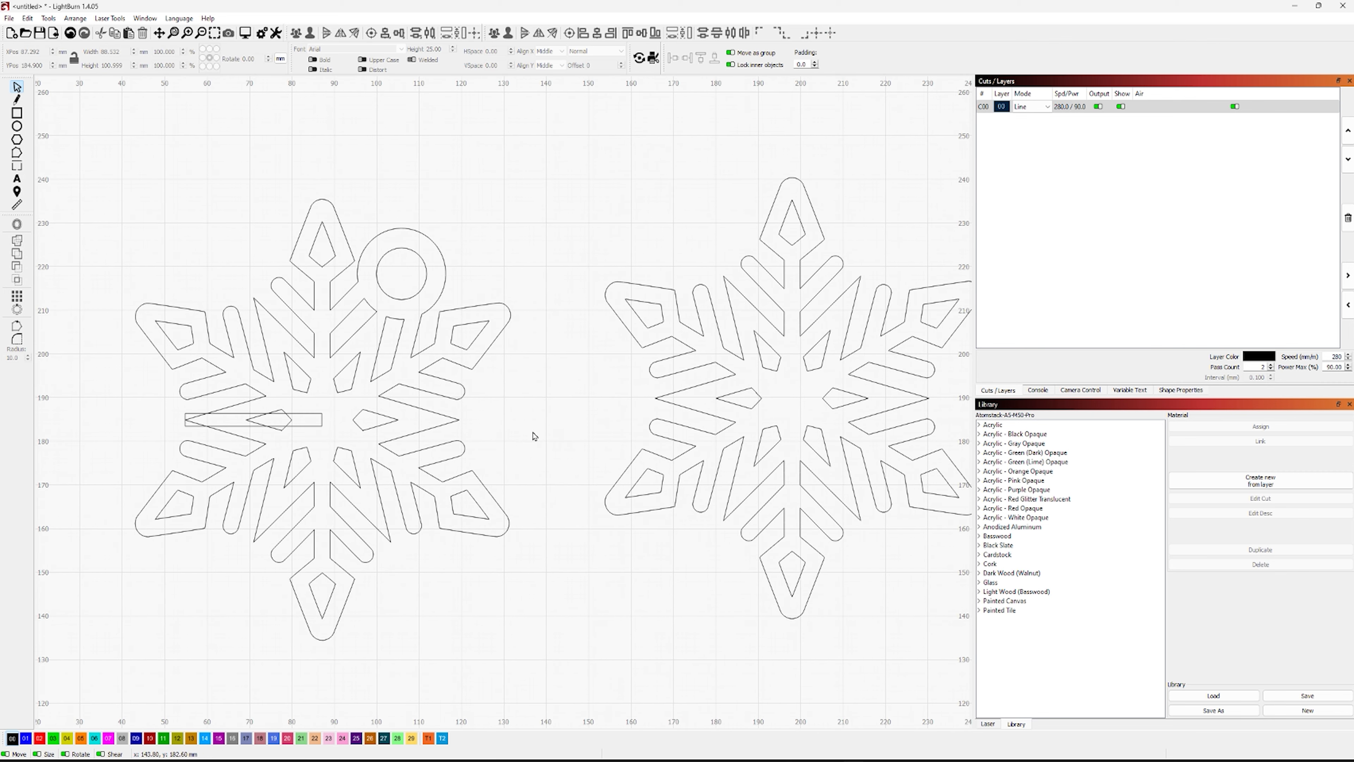
pyautogui.click(322, 418)
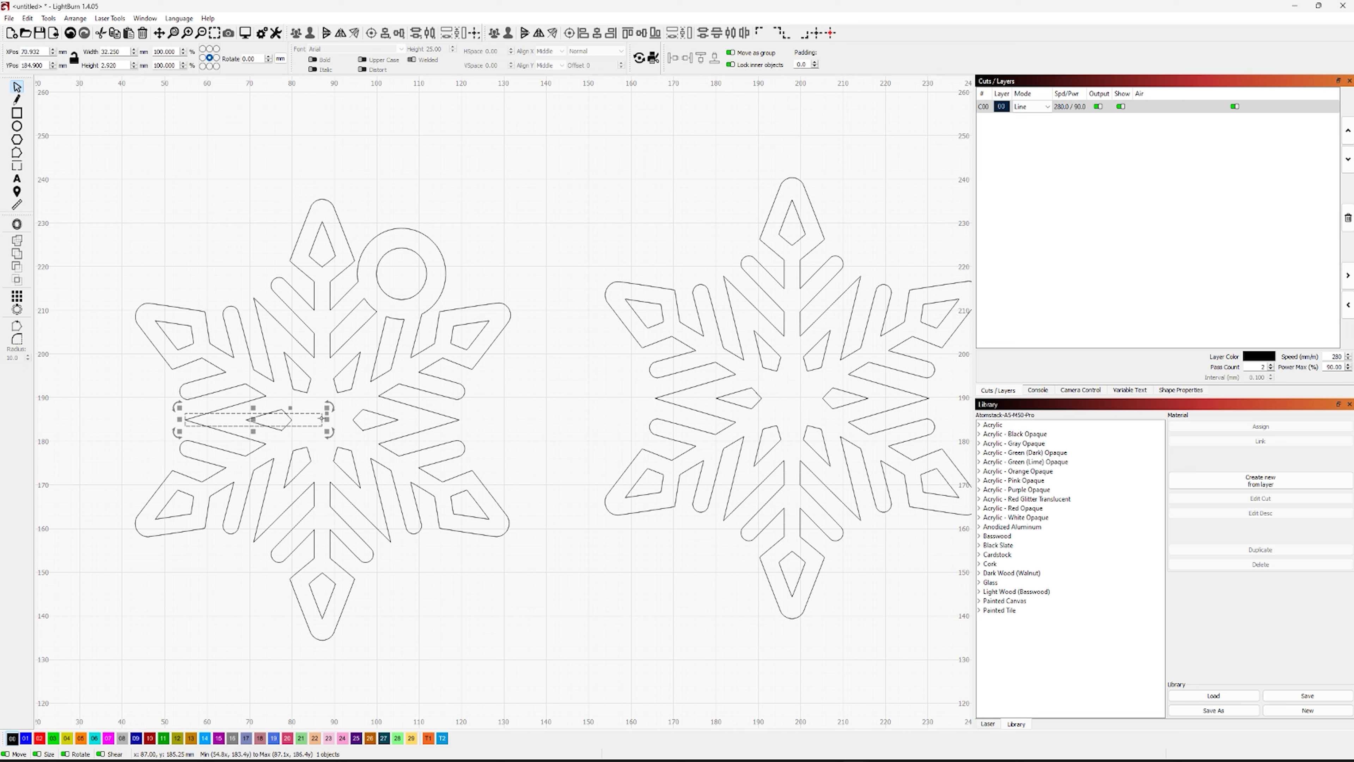
pyautogui.moveTo(322, 418); pyautogui.dragTo(675, 210)
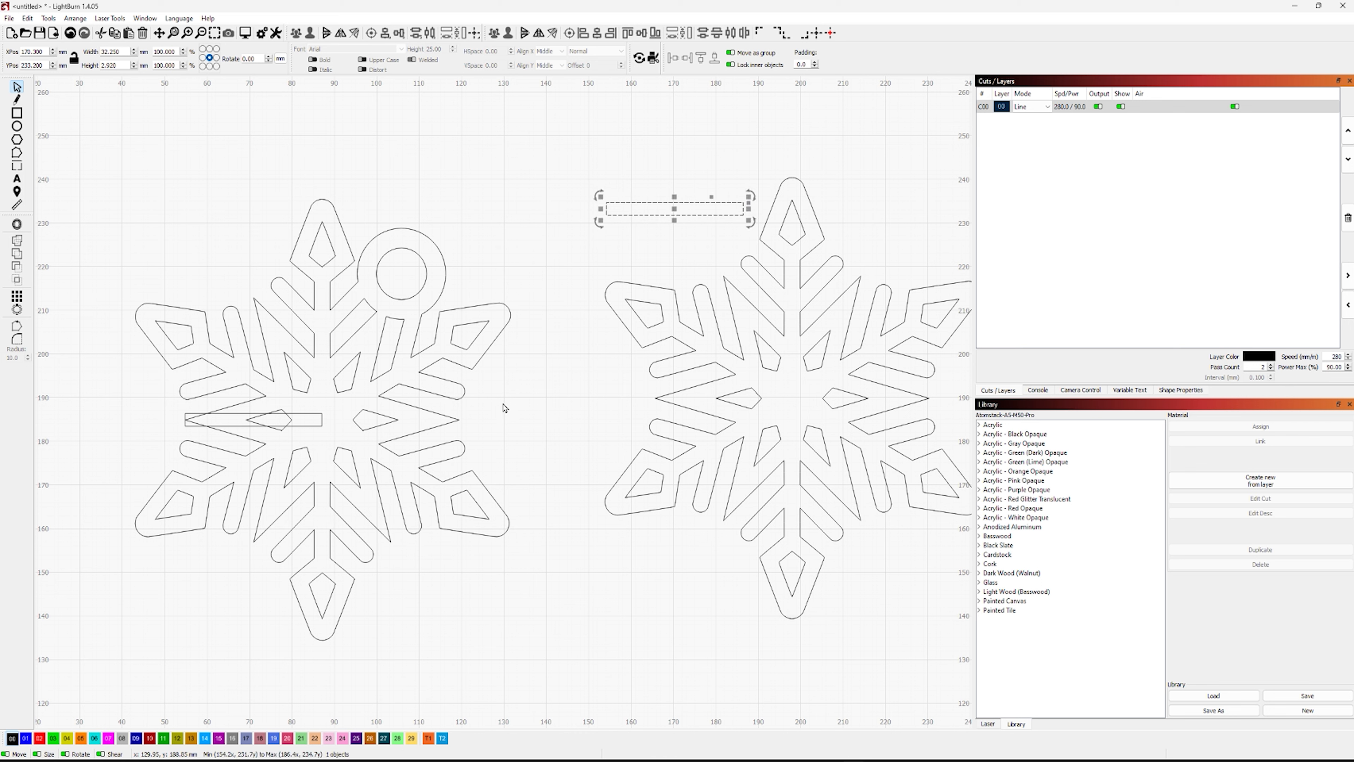
# Cut the slot into the left snowflake by Boolean-subtracting the overlapping rectangle from it
pyautogui.click(397, 230)
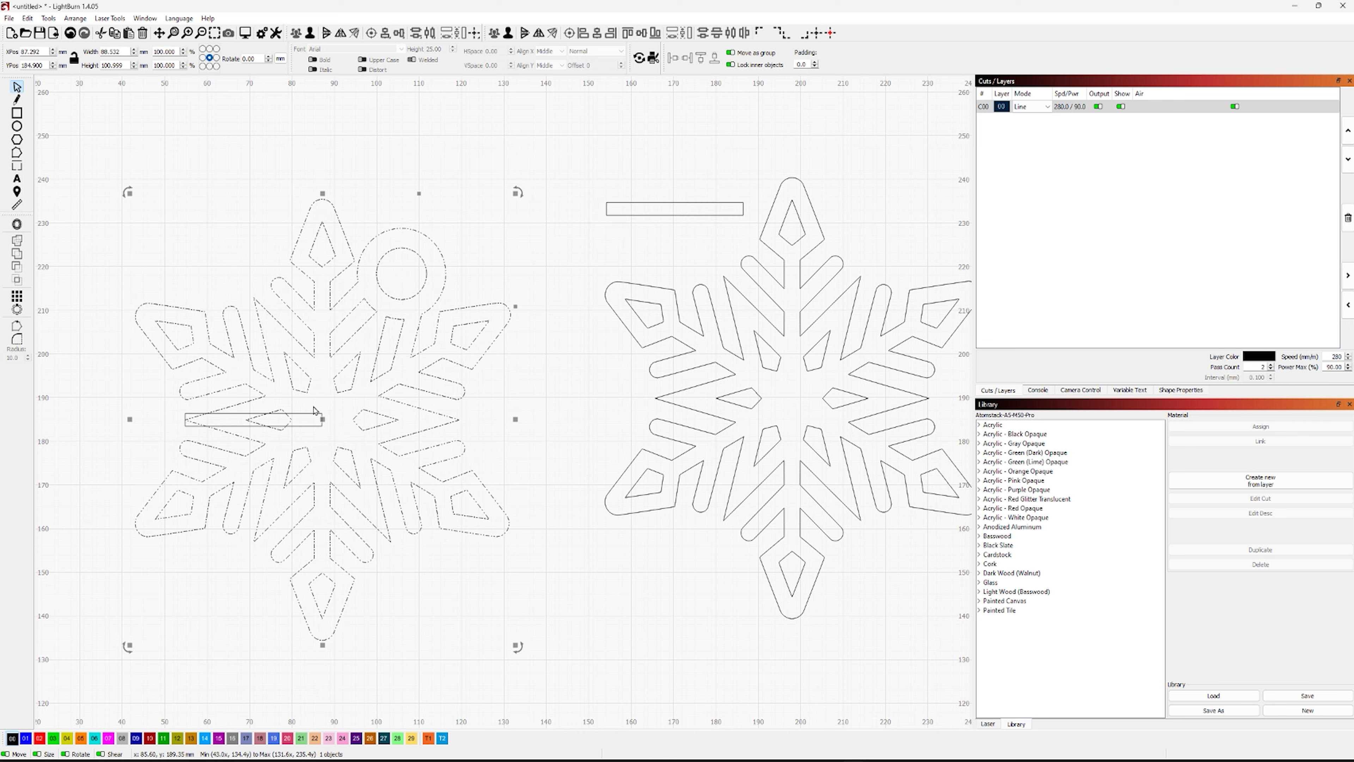
pyautogui.keyDown('shift'); pyautogui.click(292, 414); pyautogui.keyUp('shift')
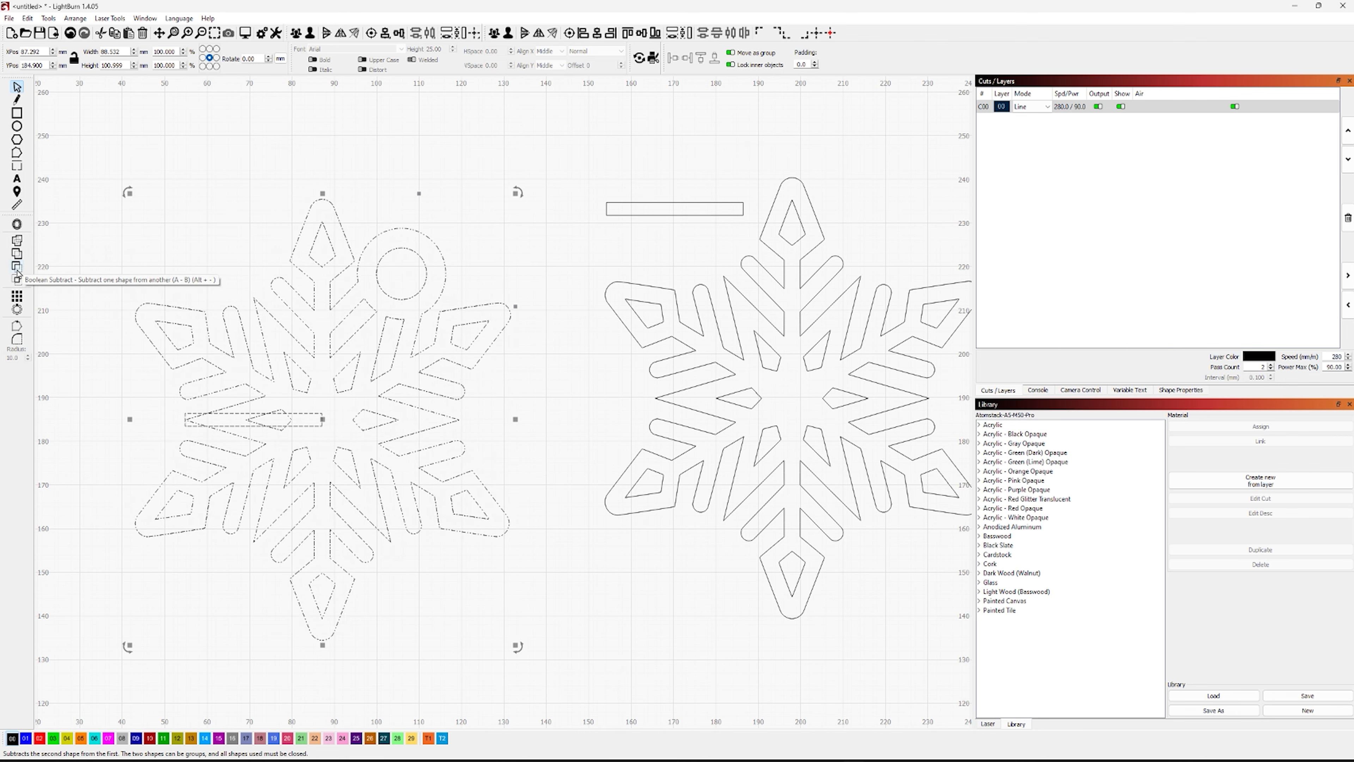
pyautogui.click(17, 273)
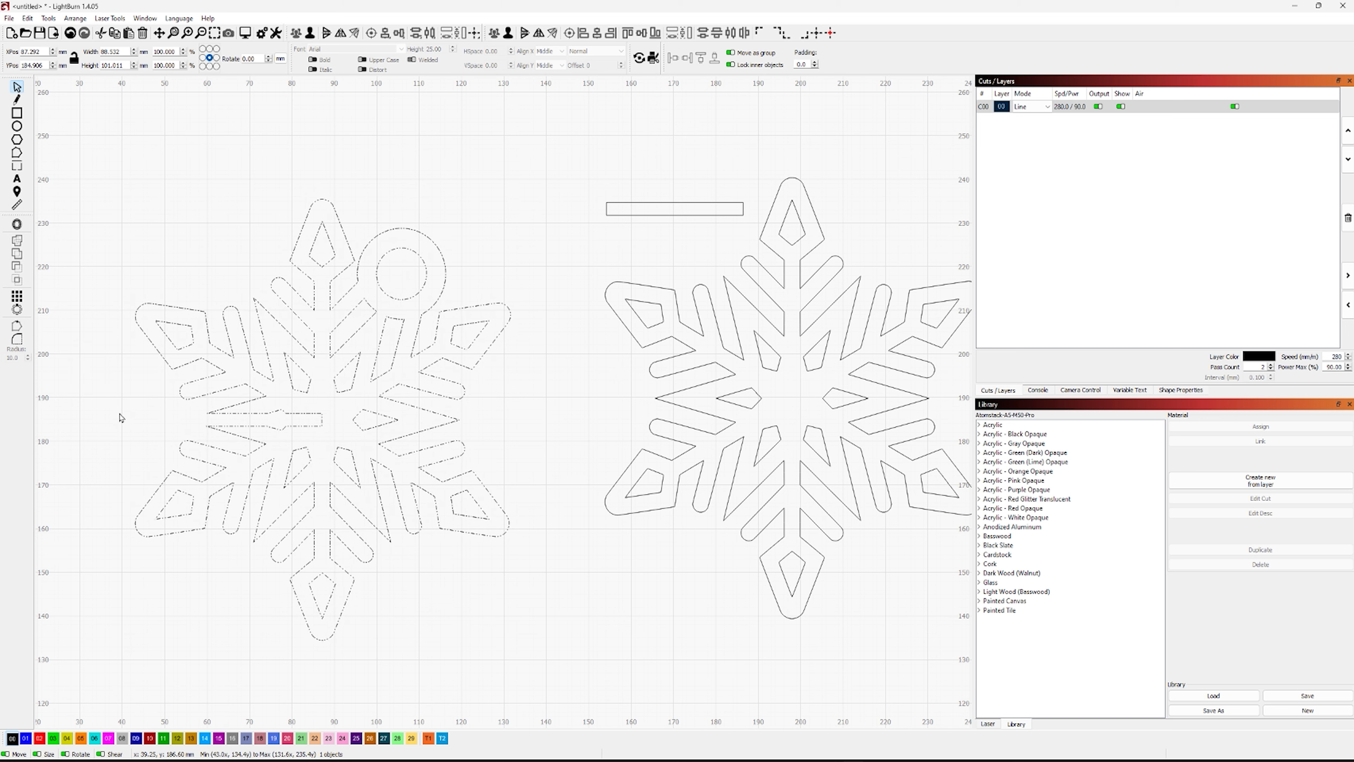
pyautogui.click(106, 405)
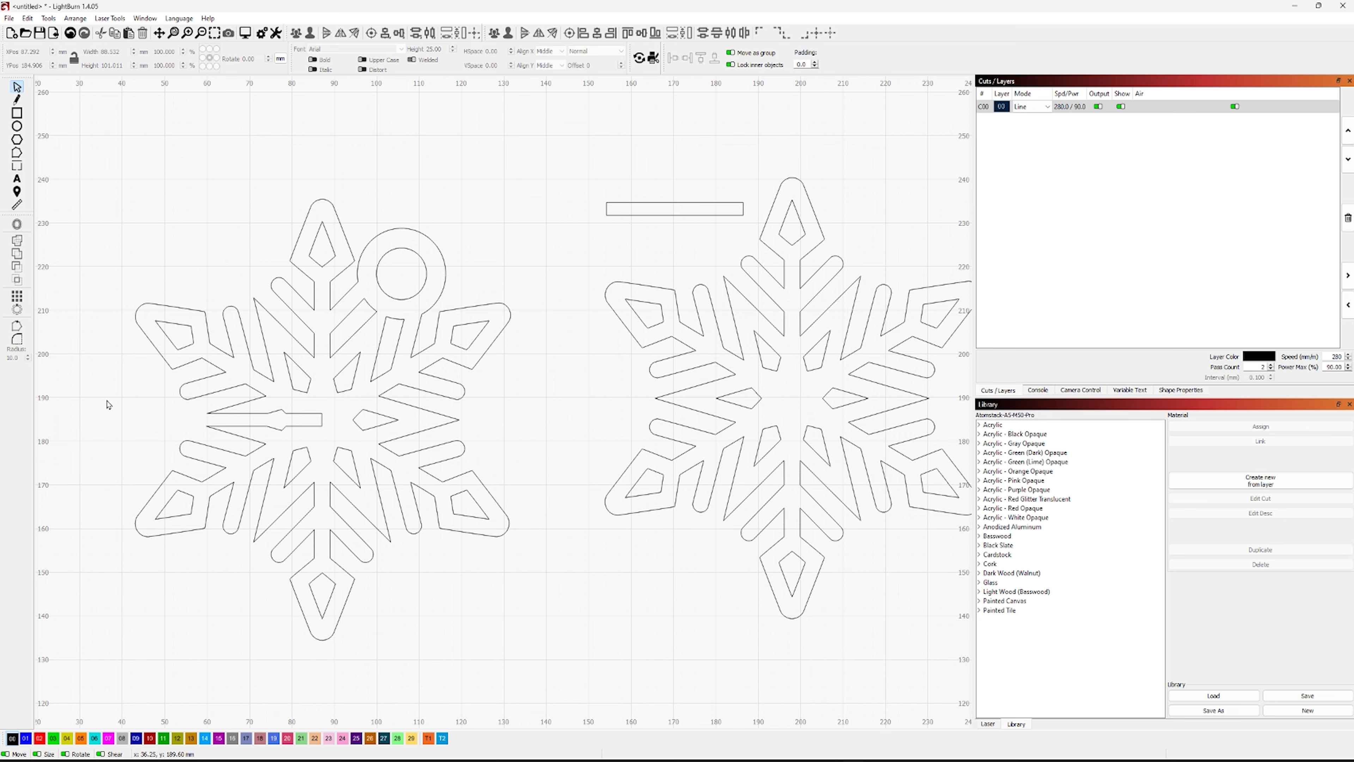
# Align the slot rectangle vertically with the center of the right snowflake
pyautogui.moveTo(704, 555); pyautogui.dragTo(464, 588)
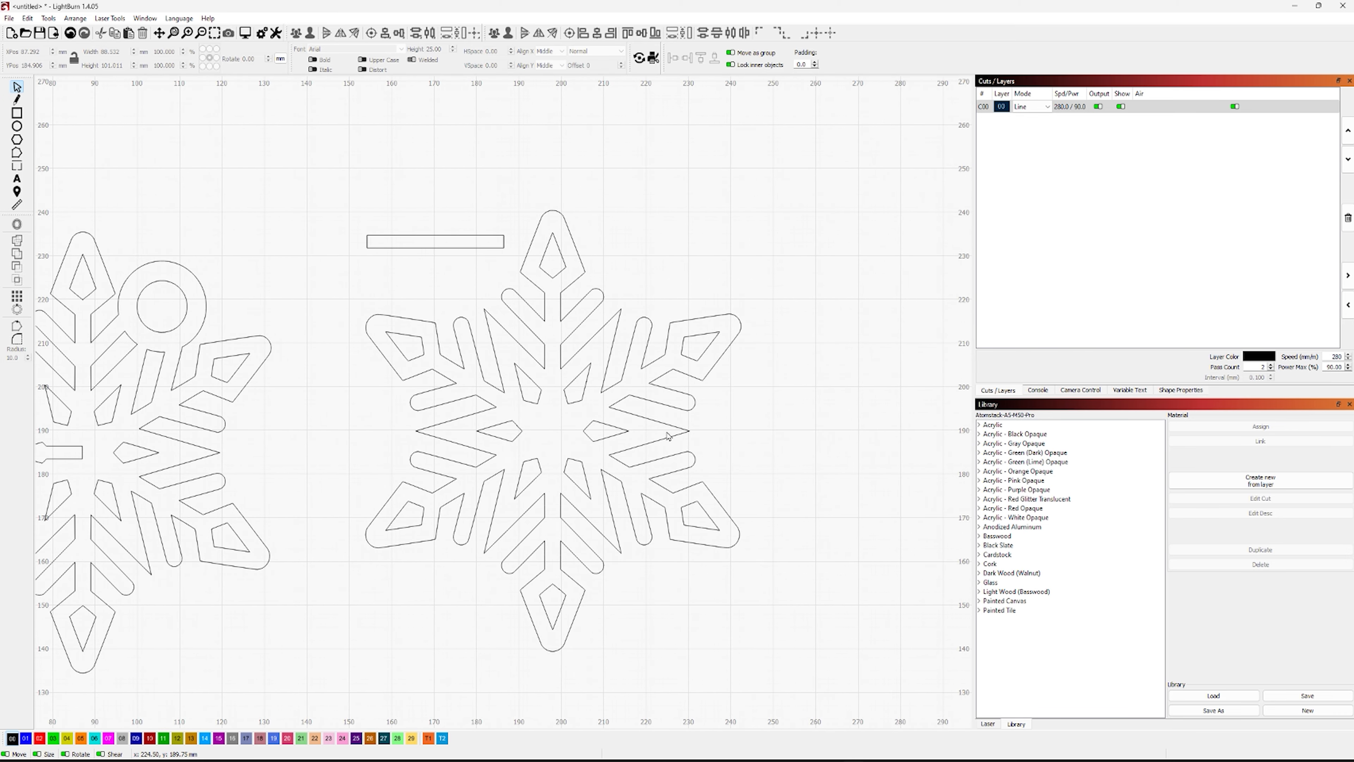
pyautogui.click(471, 249)
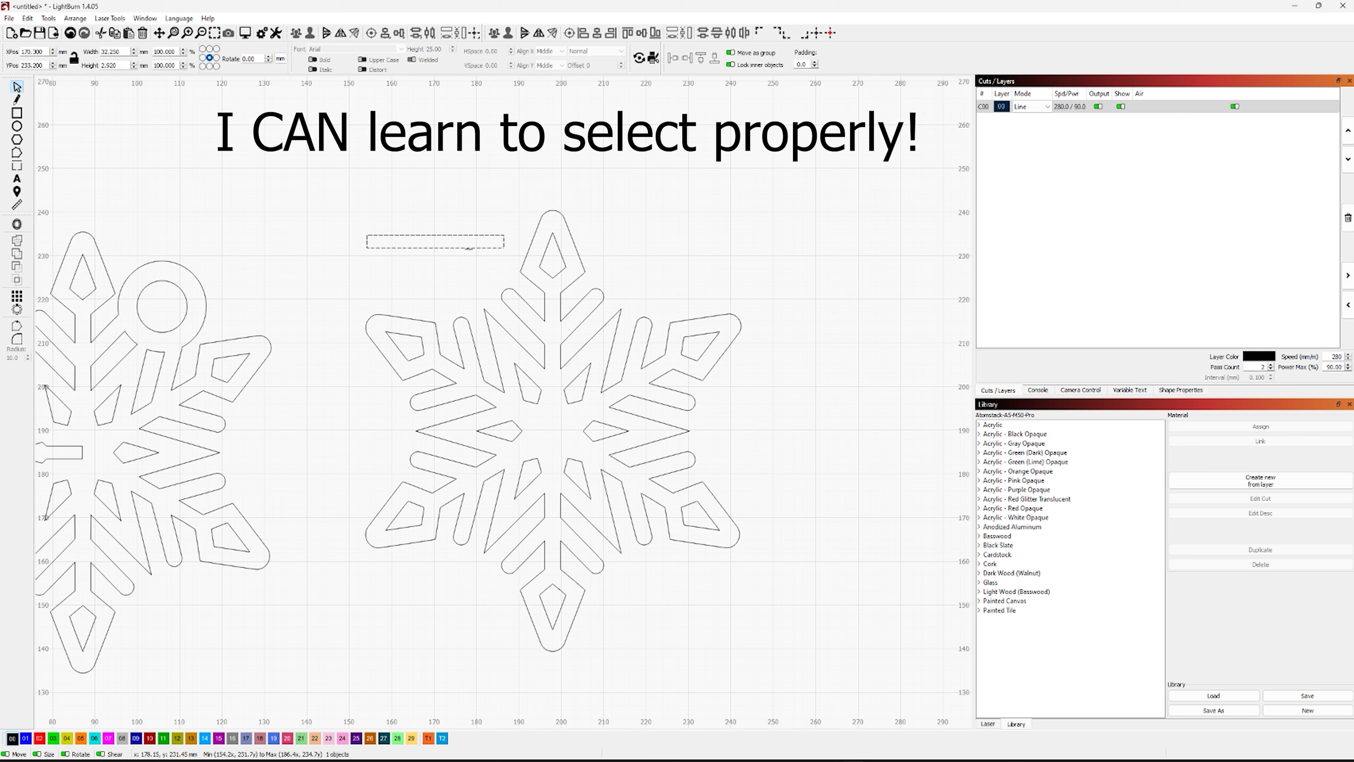
pyautogui.keyDown('shift'); pyautogui.click(630, 349); pyautogui.keyUp('shift')
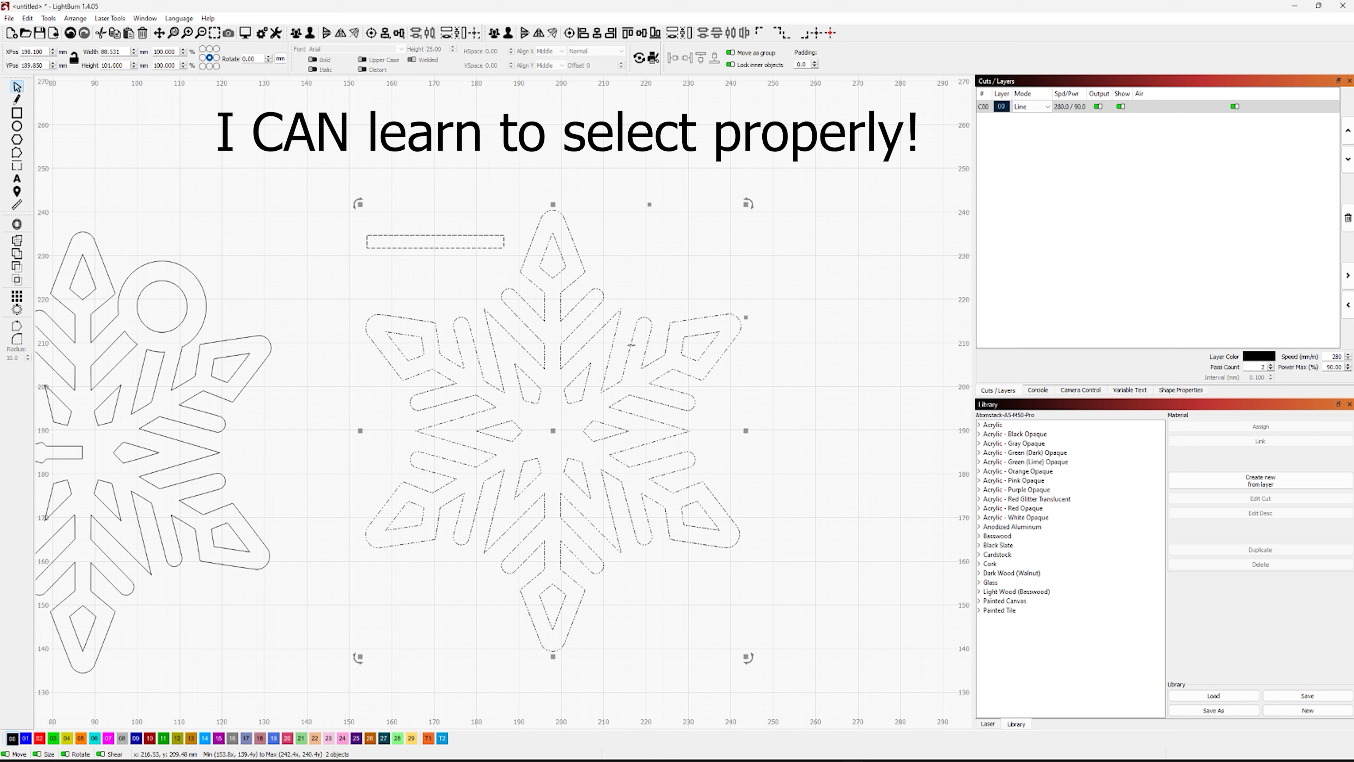
pyautogui.click(642, 34)
pyautogui.click(392, 431)
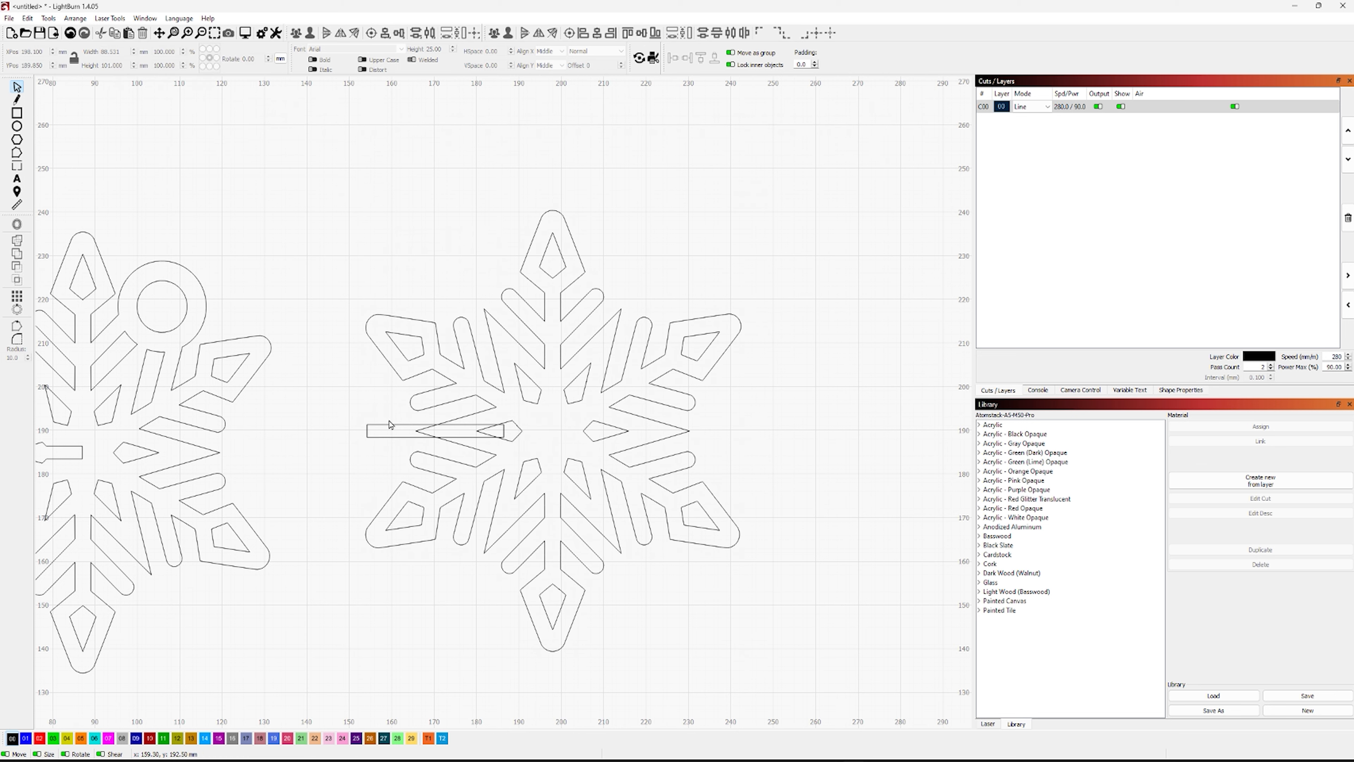
# Move the slot rectangle across the right snowflake to about X 214.45 mm, so it runs from the center to the right-hand notch
pyautogui.click(385, 425)
pyautogui.press('Right')
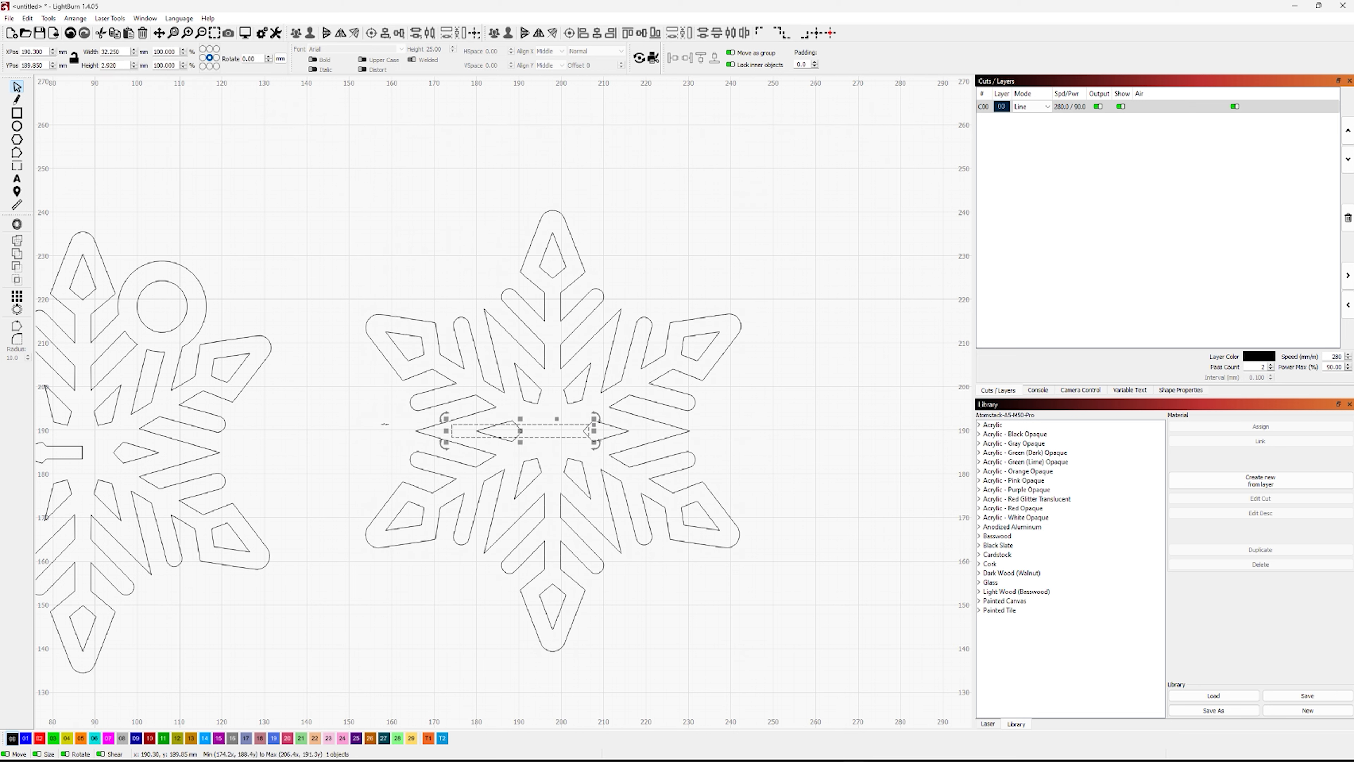
pyautogui.press('Left')
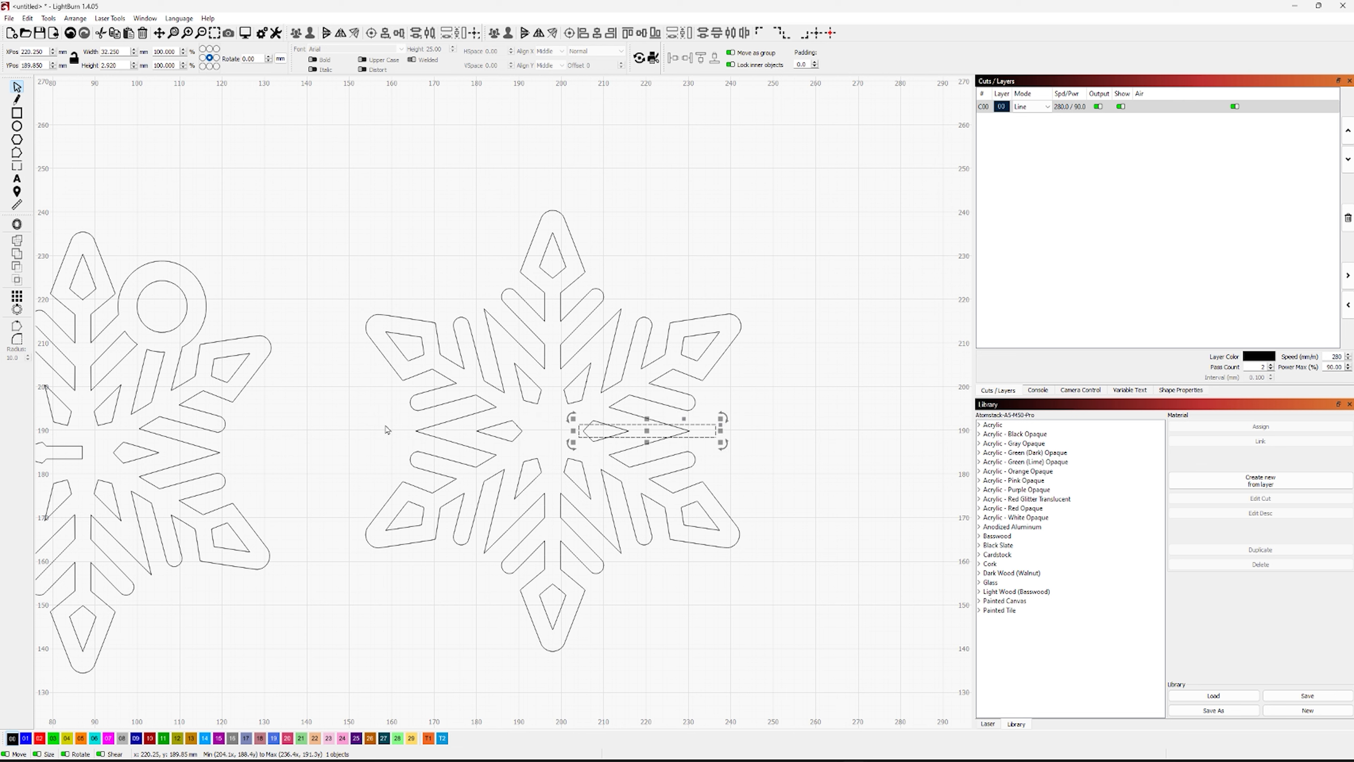
pyautogui.press('Left')
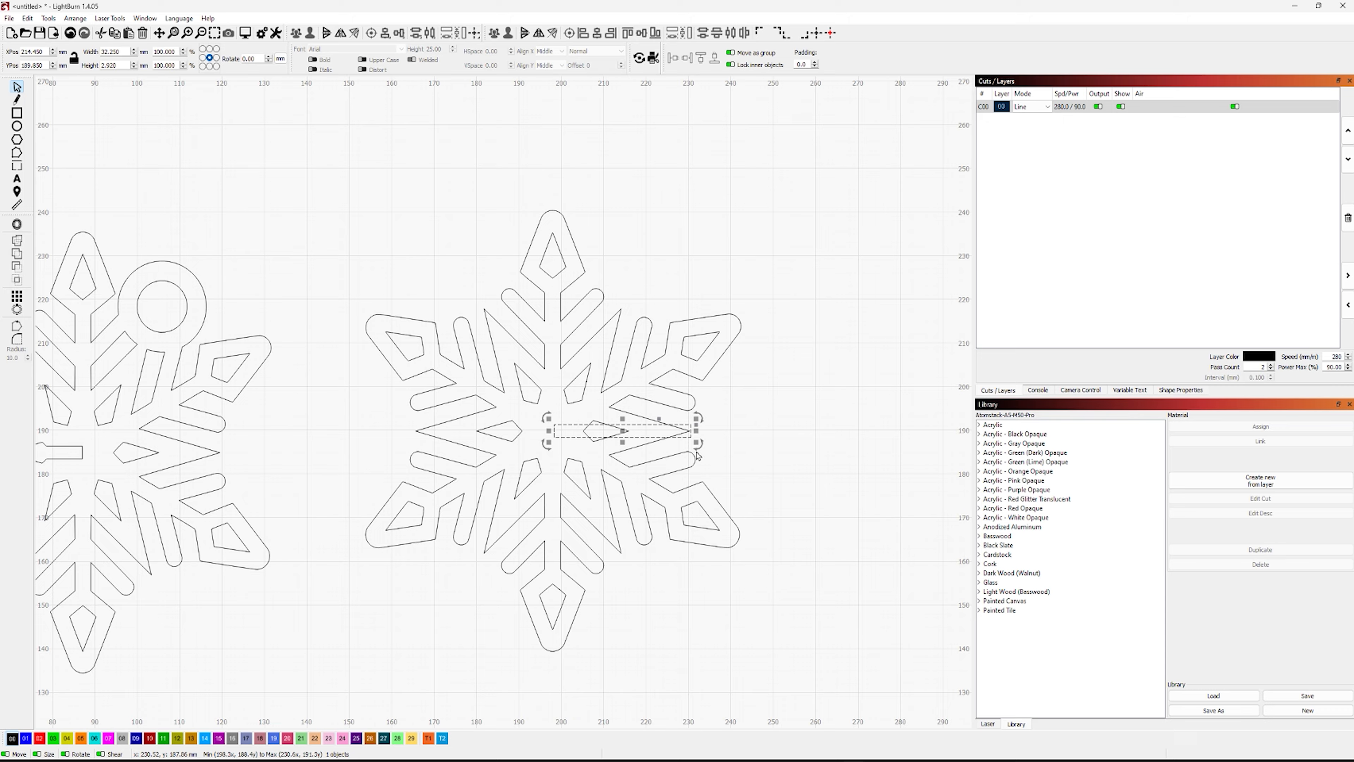
# Nudge the rectangle left to X 214.15 mm, bringing its right edge up to the snowflake's notch tip
pyautogui.scroll(5, 695, 448)
pyautogui.scroll(5, 696, 448)
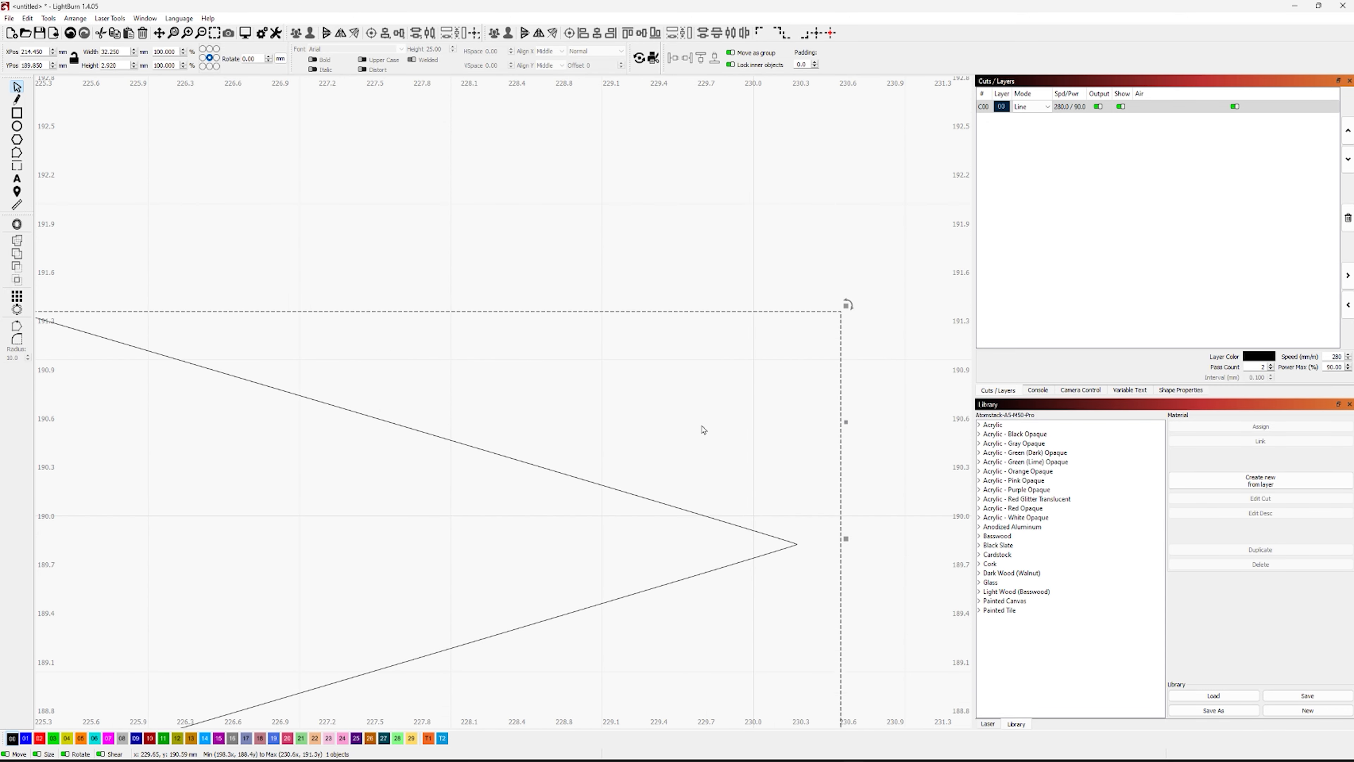
pyautogui.scroll(3, 714, 432)
pyautogui.moveTo(738, 444); pyautogui.dragTo(650, 139)
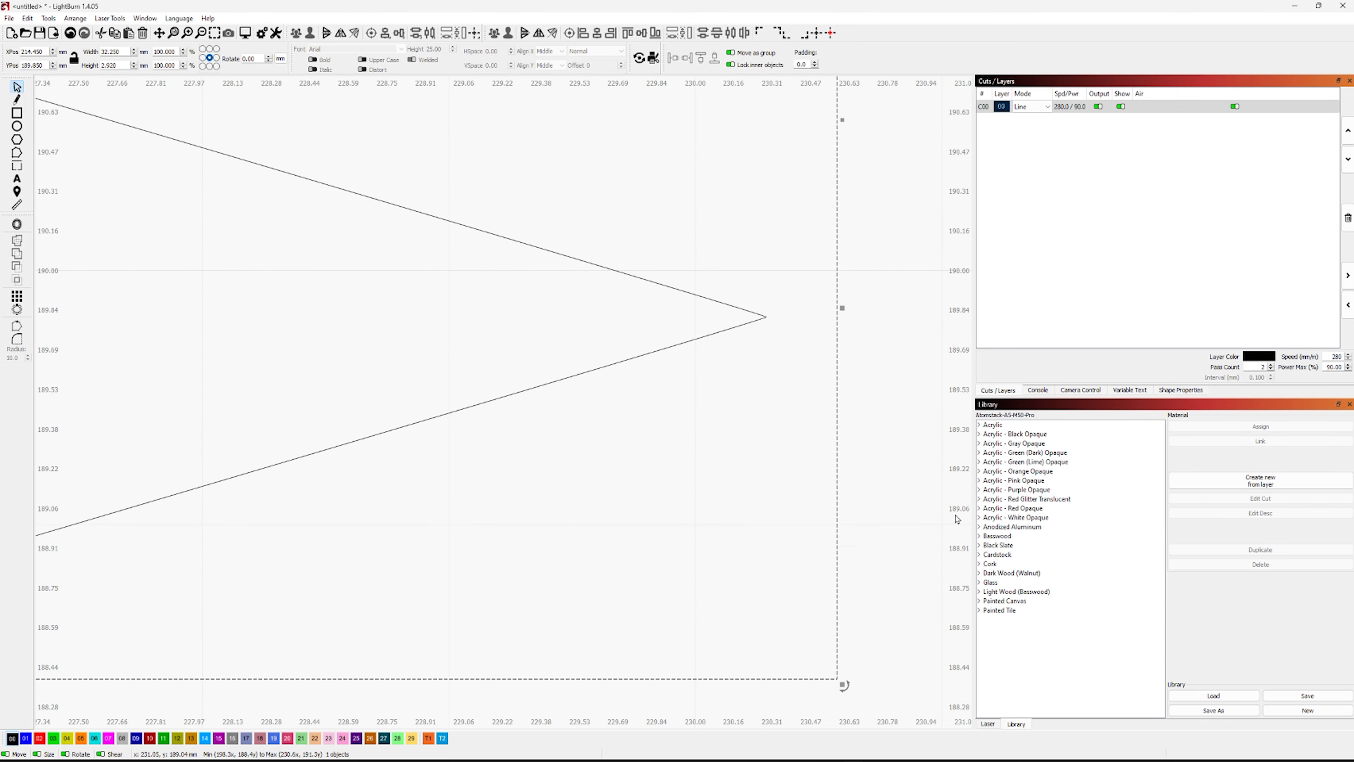
pyautogui.press('Left')
pyautogui.press('Left')
pyautogui.press('Left')
pyautogui.press('Left')
pyautogui.press('Left')
pyautogui.press('Left')
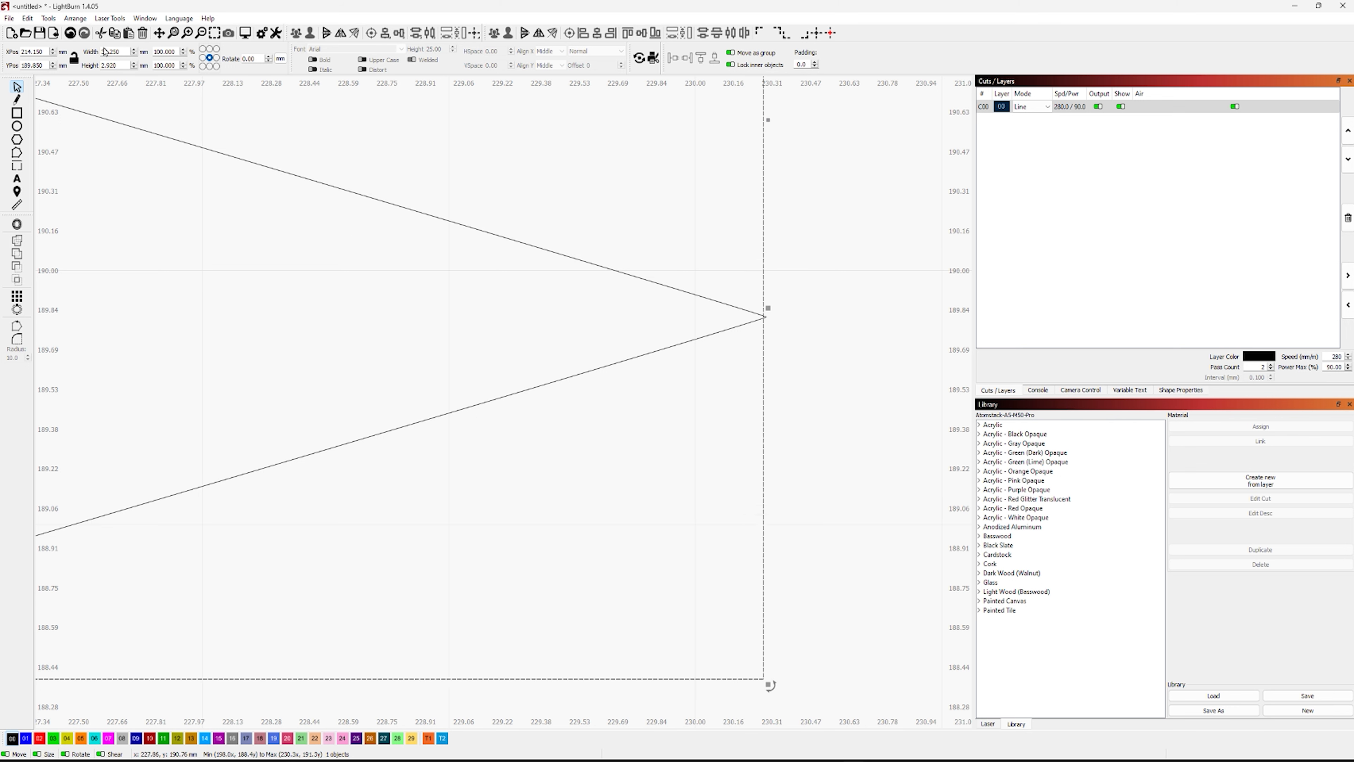
# Fine-tune the rectangle's X position to 214.165 mm so its right edge meets the notch tip
pyautogui.click(32, 51)
pyautogui.write('2')
pyautogui.press('Tab')
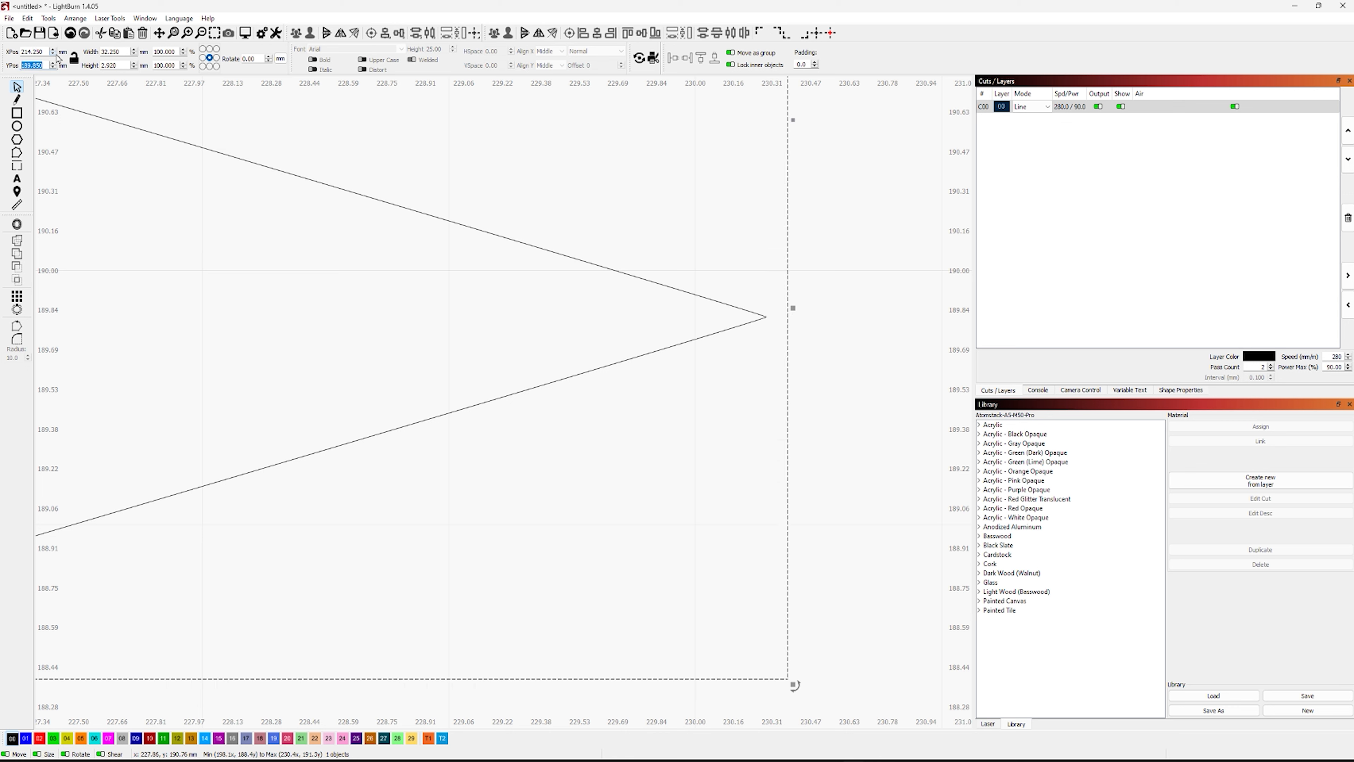
pyautogui.moveTo(32, 52); pyautogui.dragTo(39, 54)
pyautogui.write('17')
pyautogui.press('Tab')
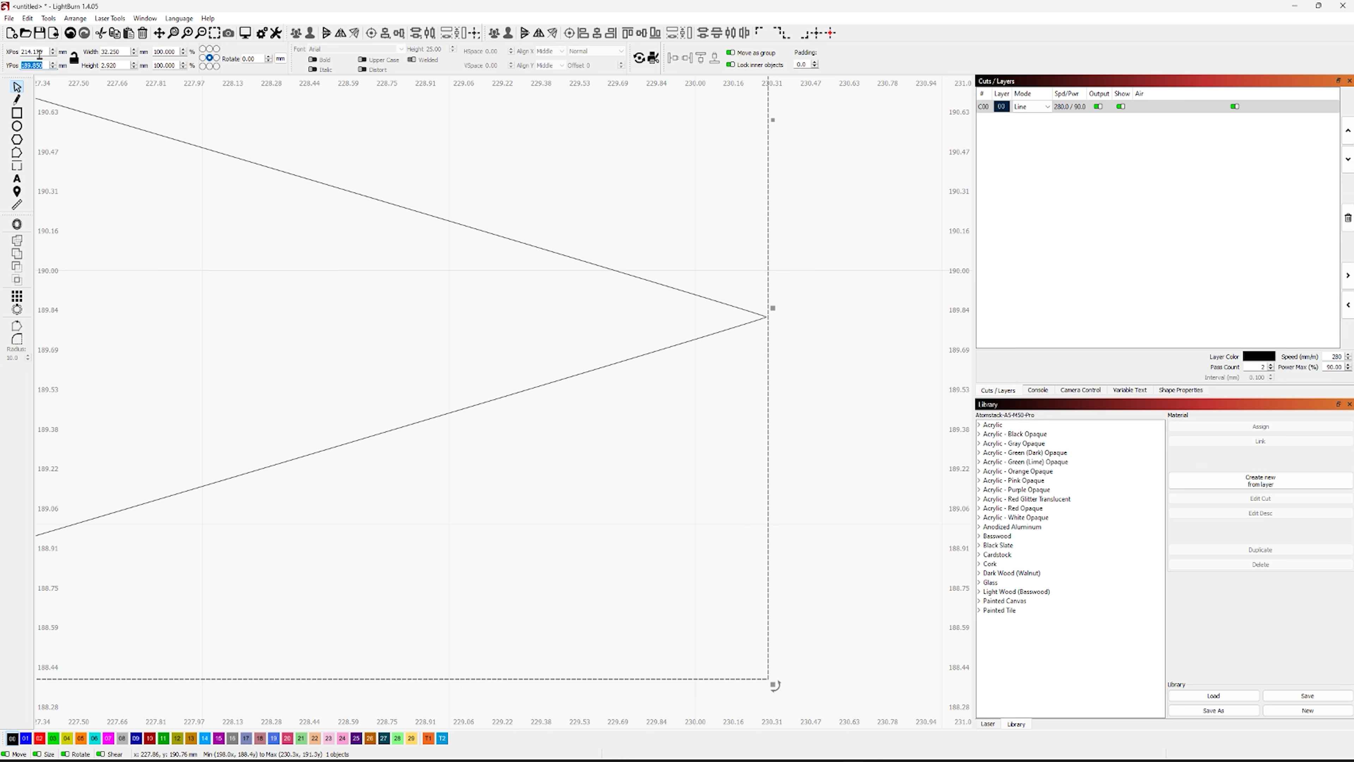
pyautogui.click(42, 53)
pyautogui.press('Tab')
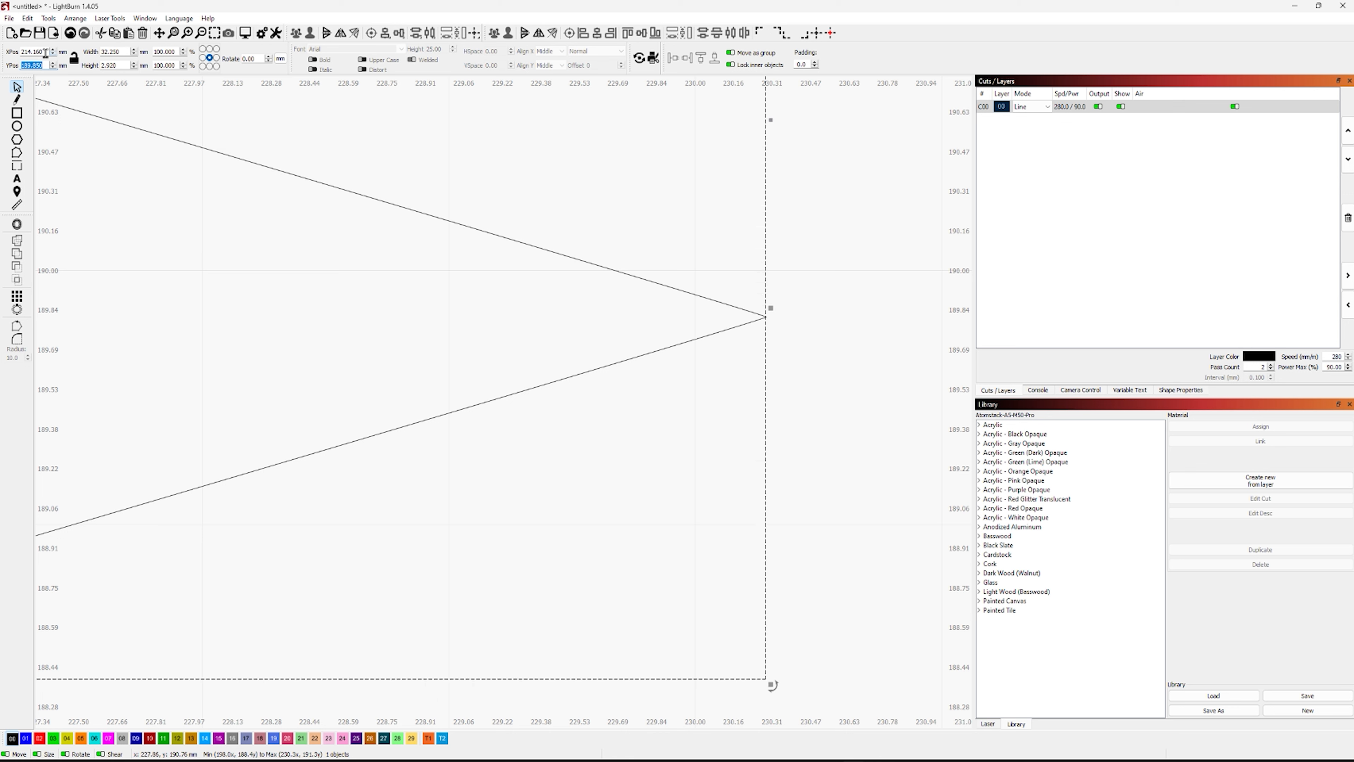
pyautogui.click(45, 53)
pyautogui.press('Tab')
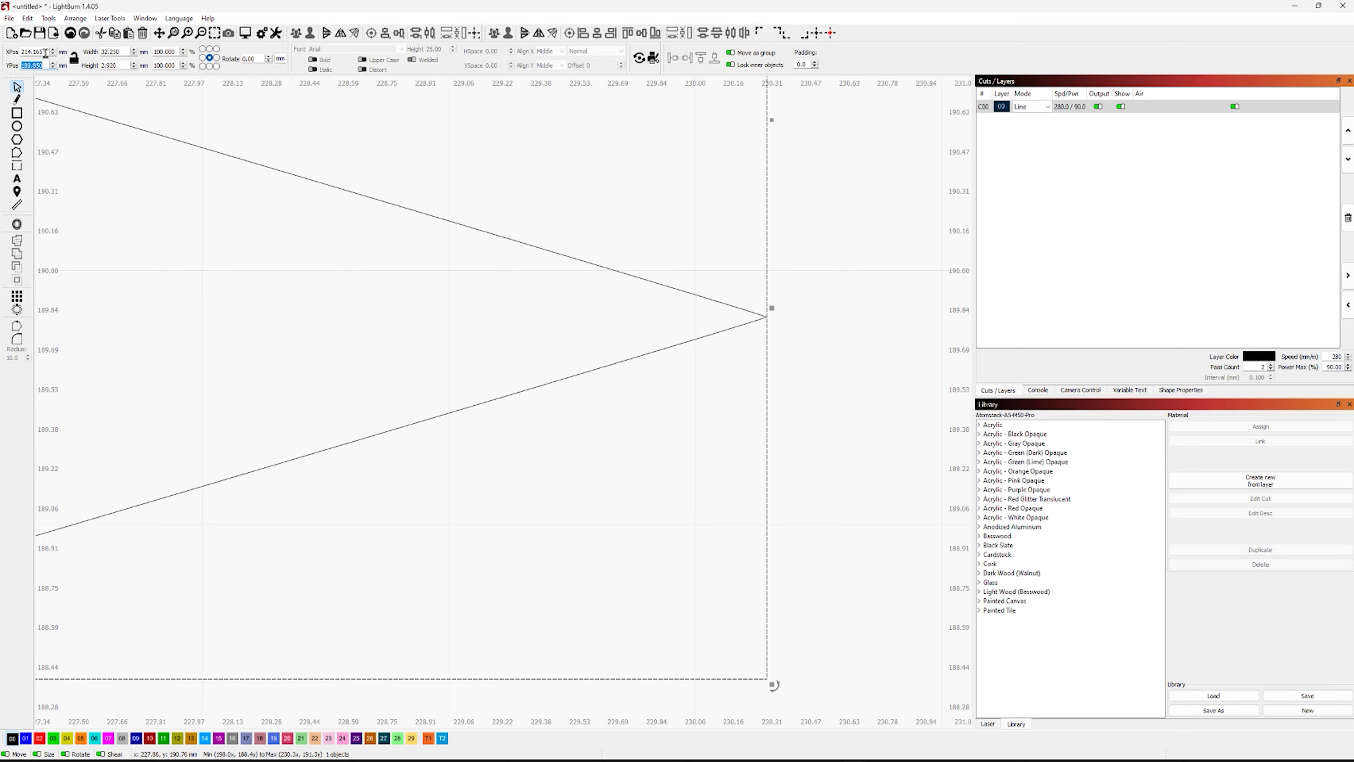
# Cut the slot into the right snowflake by Boolean-subtracting the overlapping rectangle from it
pyautogui.scroll(-5, 460, 490)
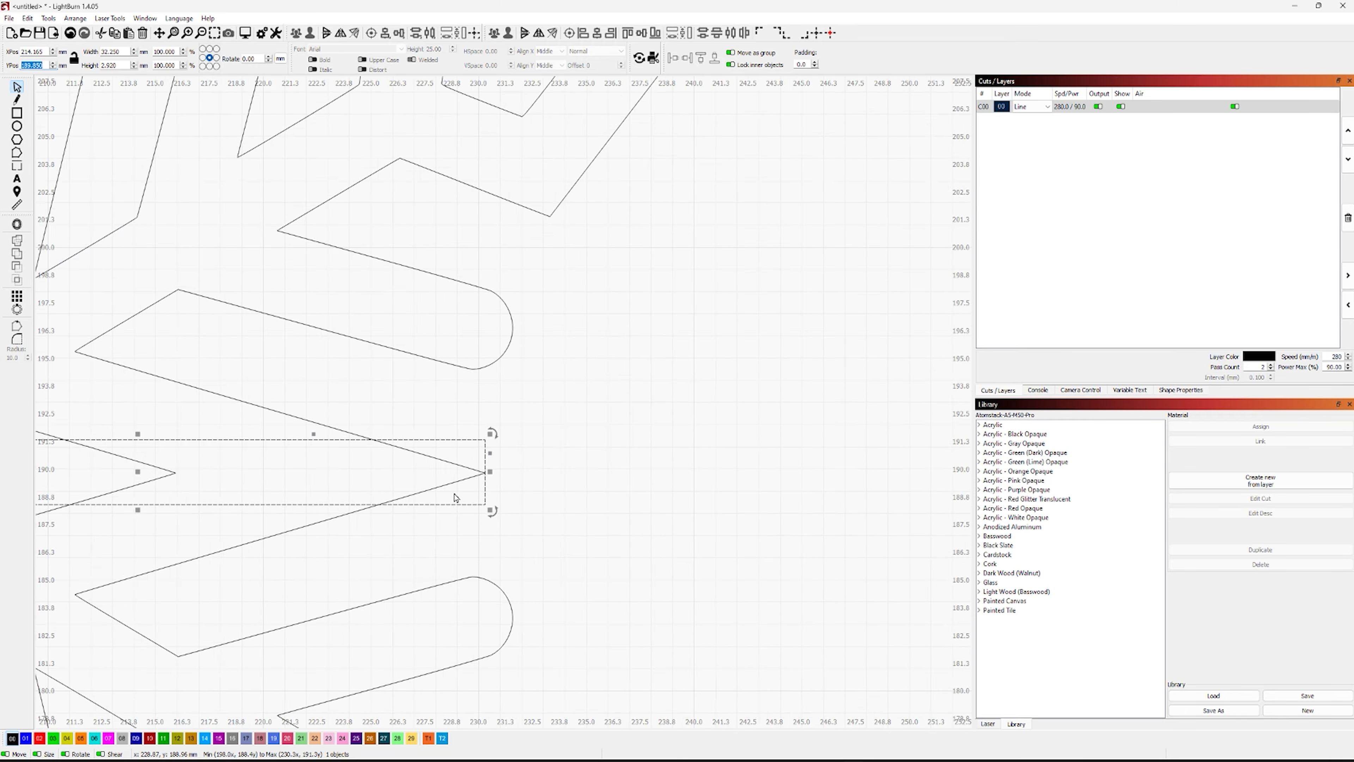
pyautogui.scroll(-5, 455, 497)
pyautogui.moveTo(614, 523); pyautogui.dragTo(861, 510)
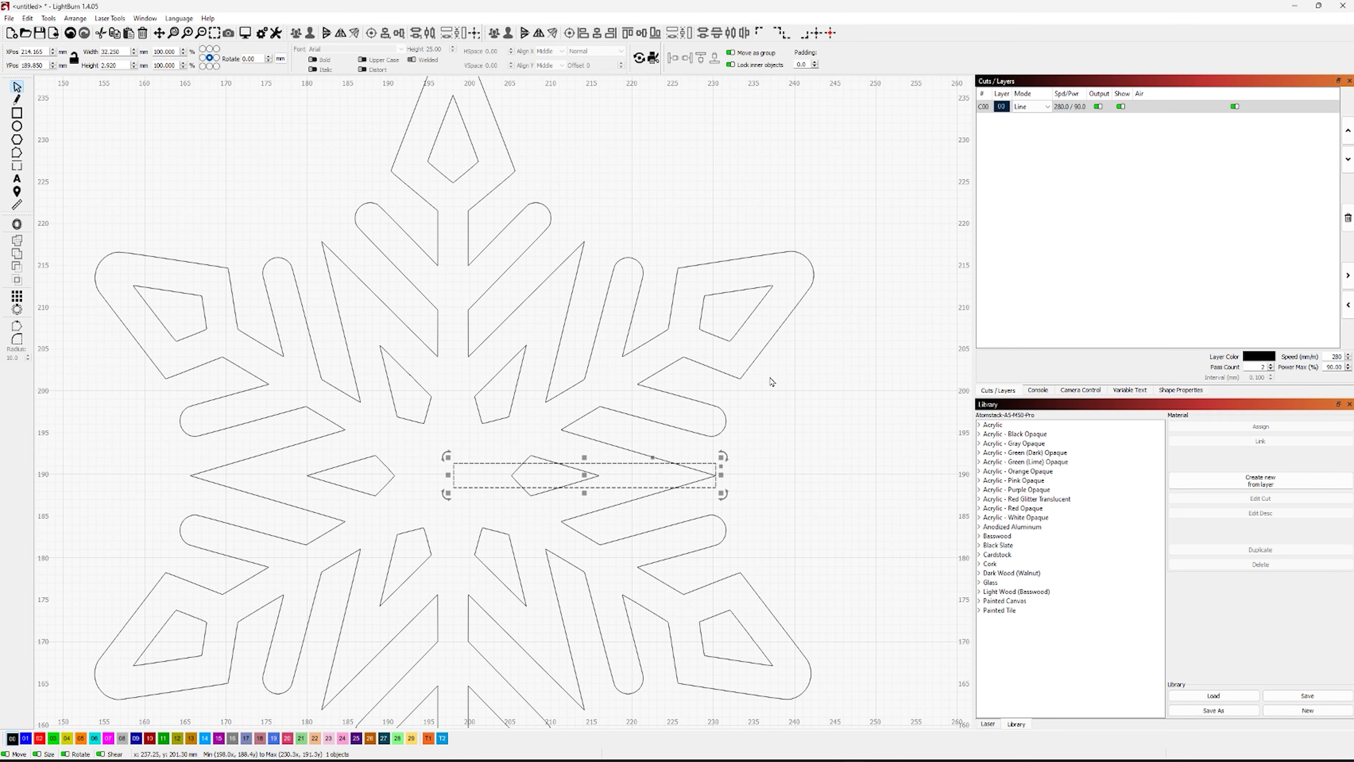
pyautogui.click(755, 358)
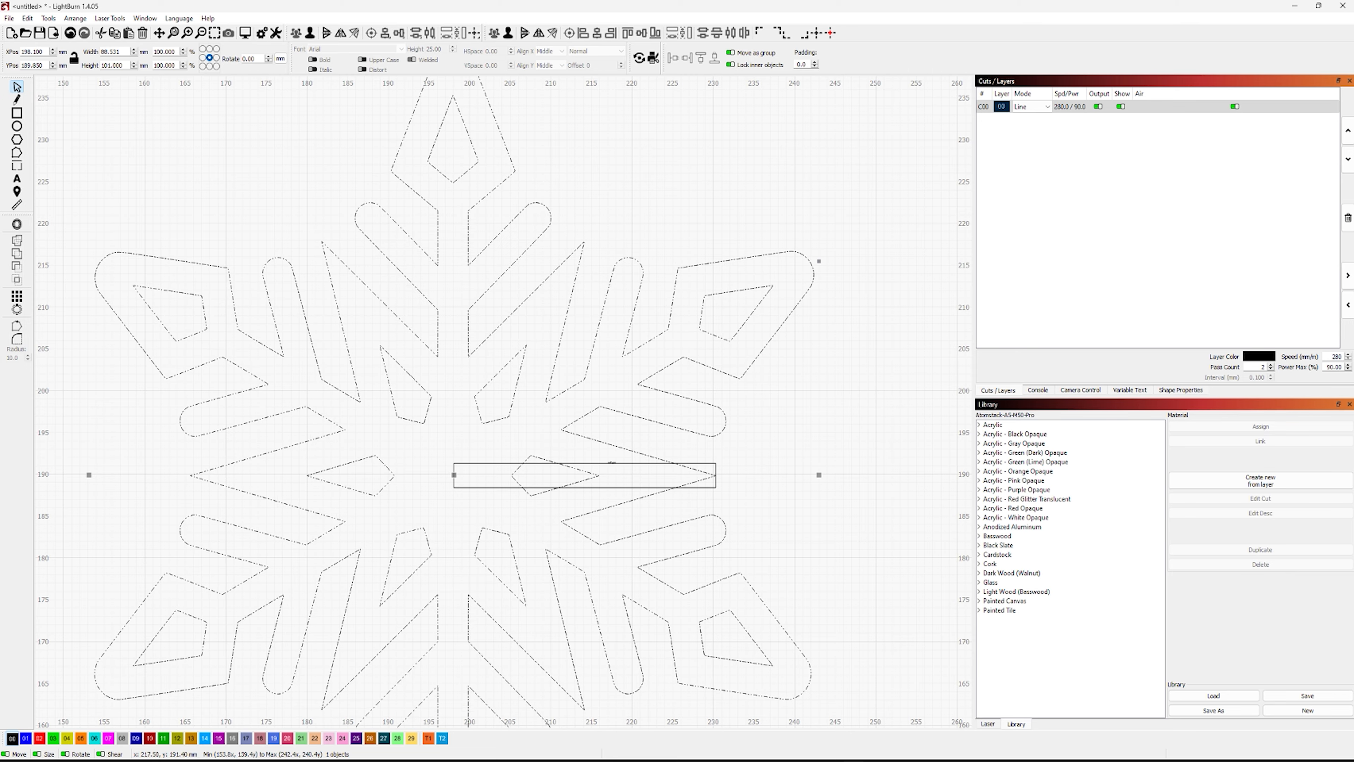
pyautogui.keyDown('shift'); pyautogui.click(612, 462); pyautogui.keyUp('shift')
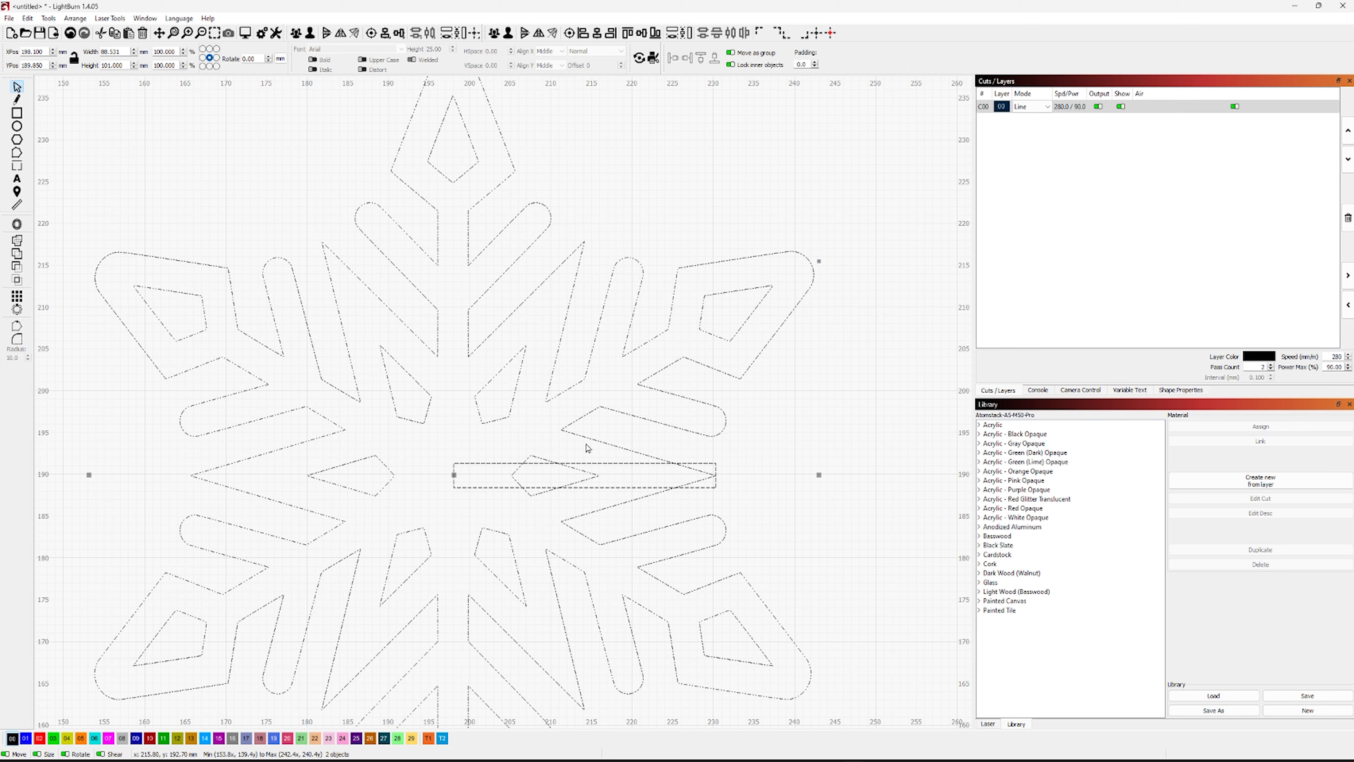
pyautogui.click(18, 269)
pyautogui.click(726, 575)
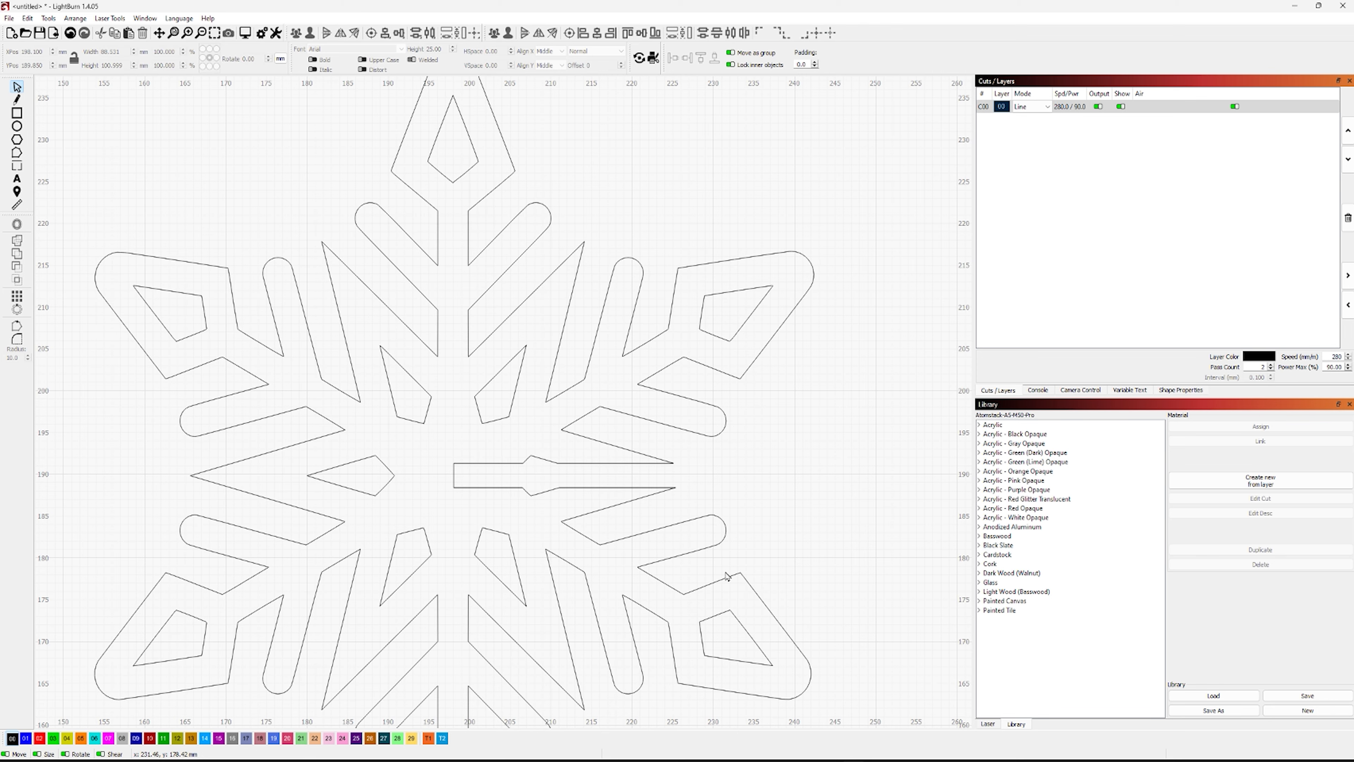
# Align the bottom edge of the right snowflake with that of the left snowflake
pyautogui.scroll(-5, 723, 578)
pyautogui.scroll(-1, 723, 578)
pyautogui.moveTo(499, 690); pyautogui.dragTo(502, 500)
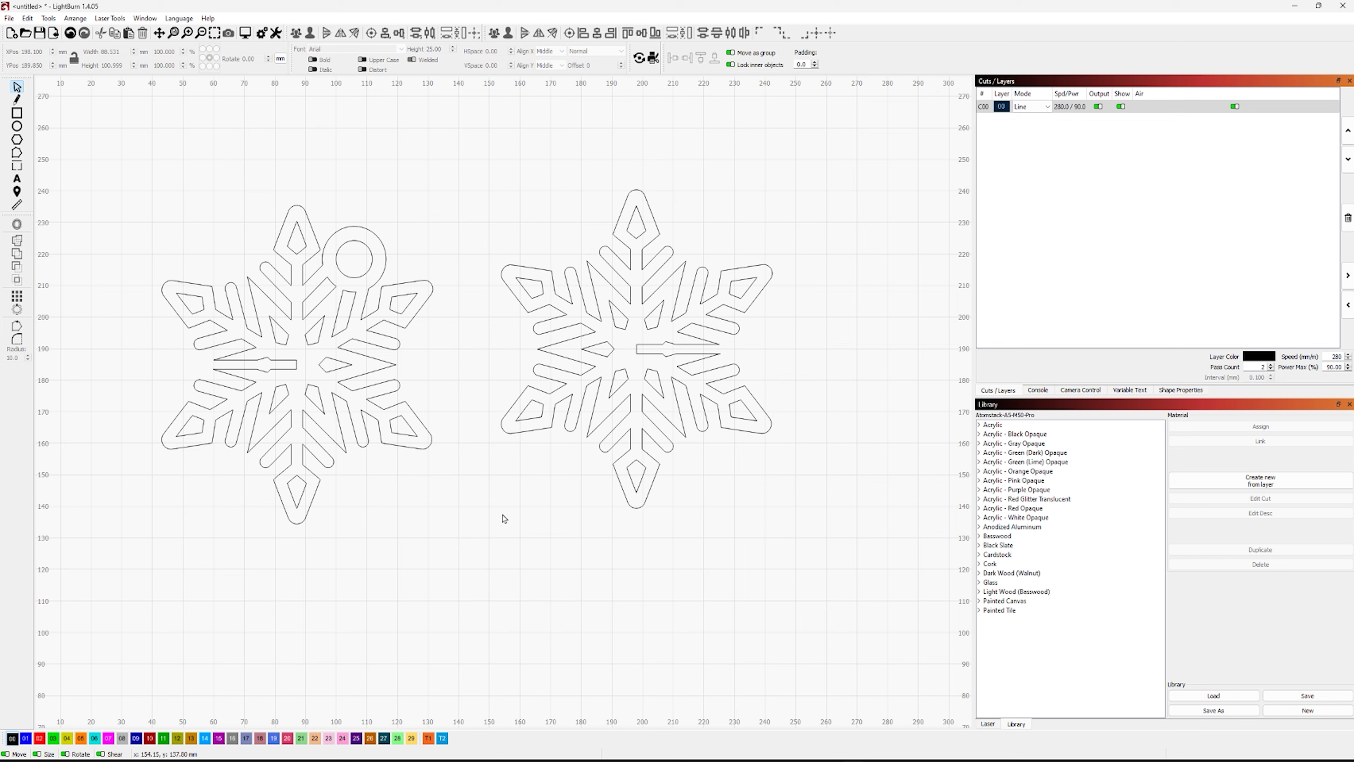
pyautogui.click(566, 424)
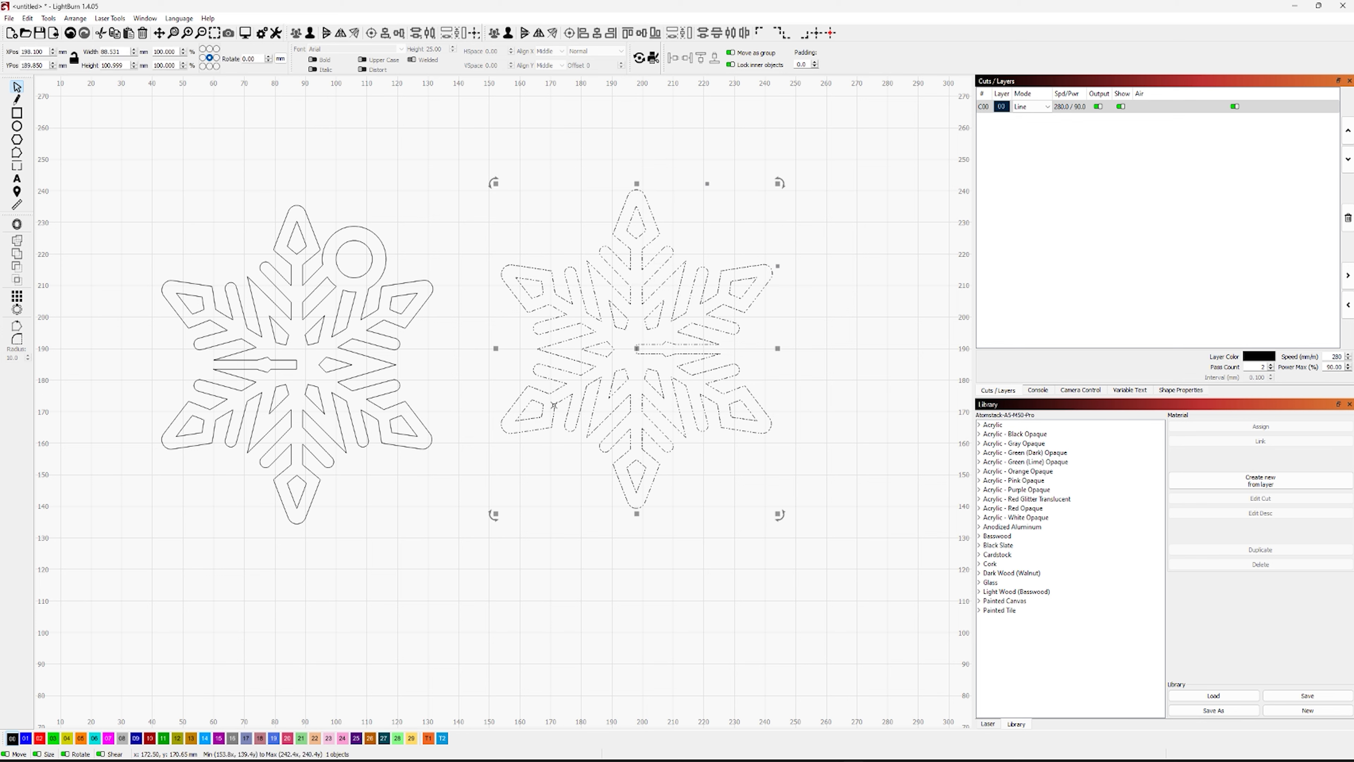
pyautogui.keyDown('shift'); pyautogui.click(421, 308); pyautogui.keyUp('shift')
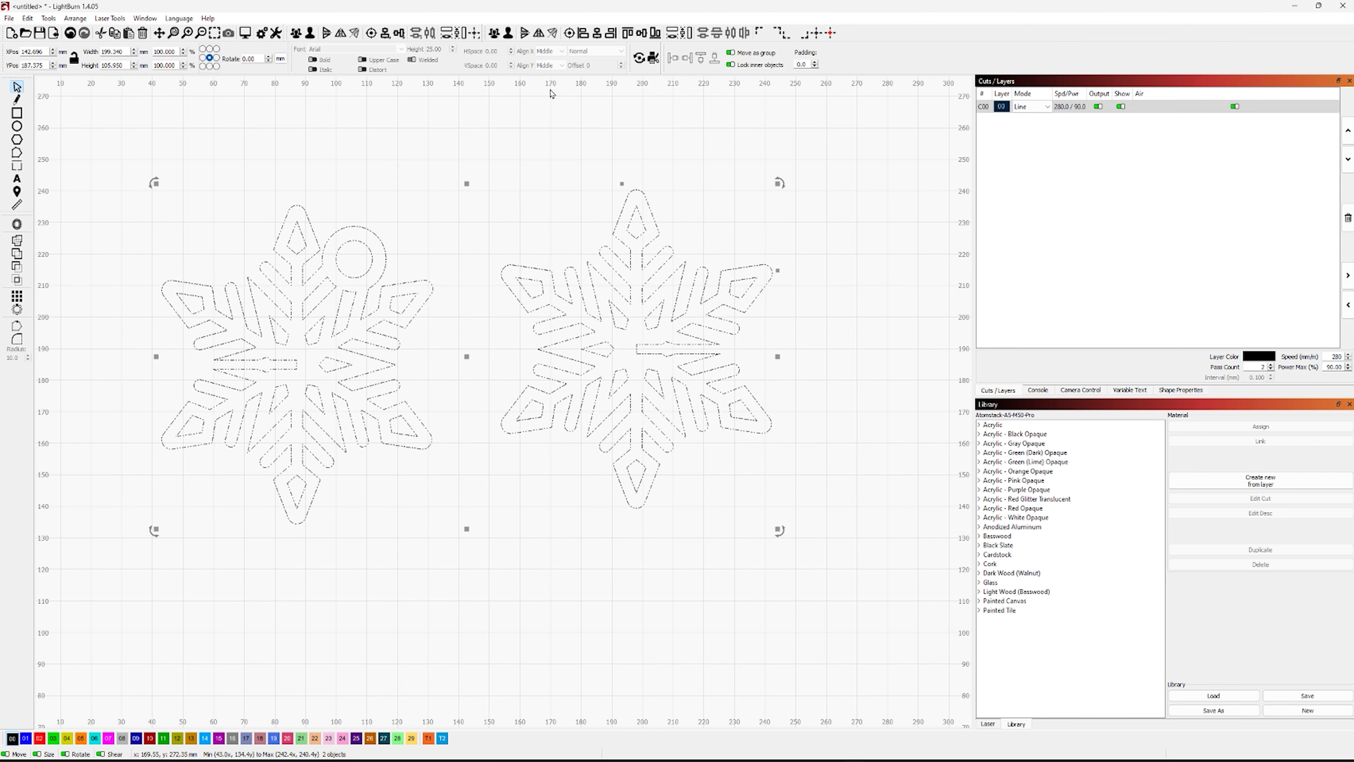
pyautogui.click(655, 33)
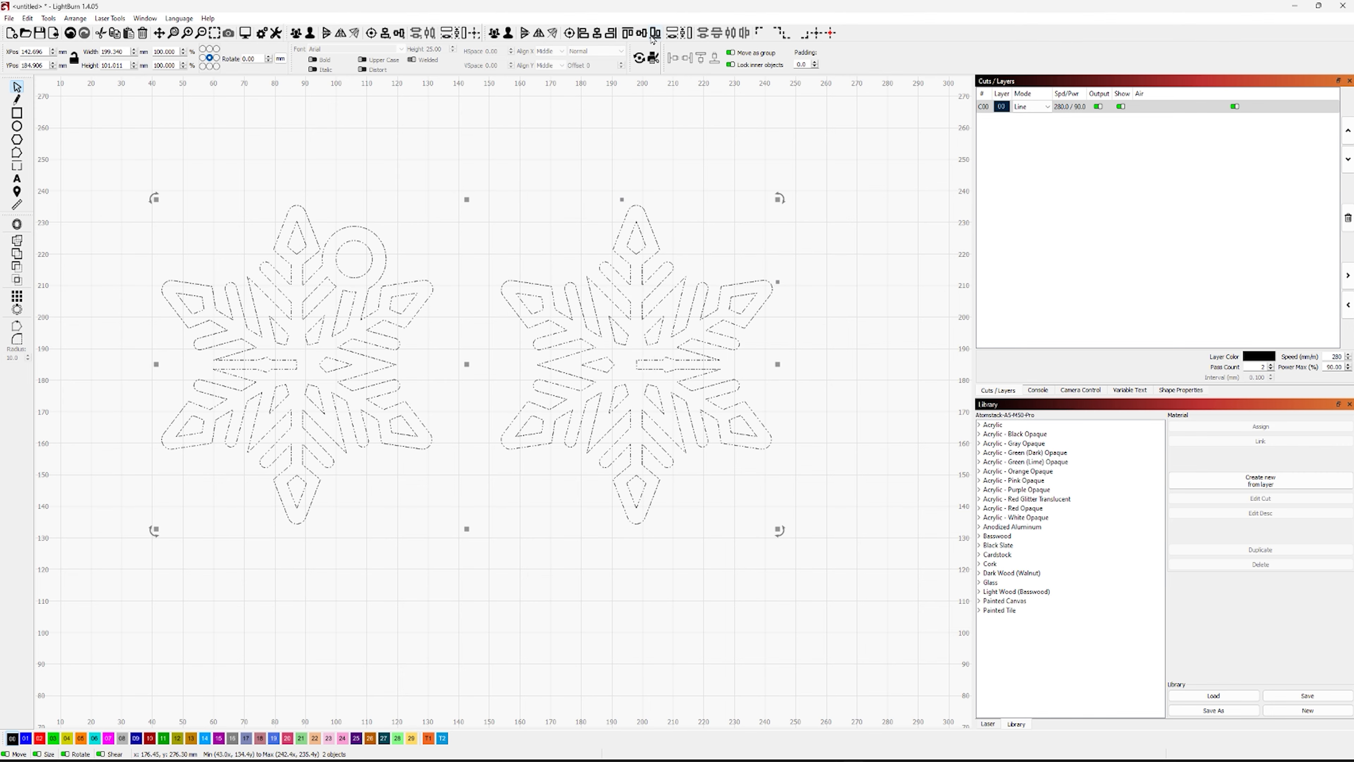
pyautogui.click(574, 208)
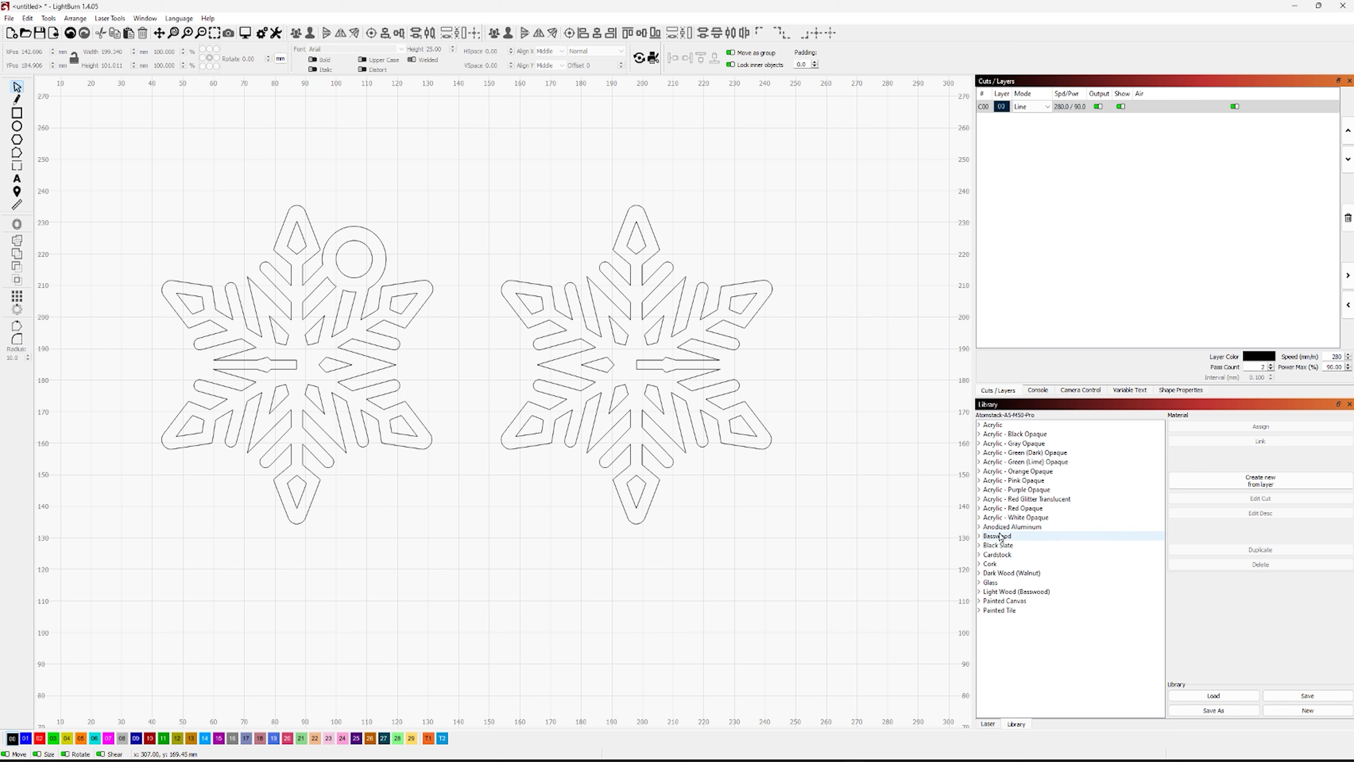
# Assign the 1/8" Basswood "Cut - 3 Pass" library preset to the cut layer, with 250 mm/min, 80% power, 3 passes and air assist
pyautogui.click(981, 536)
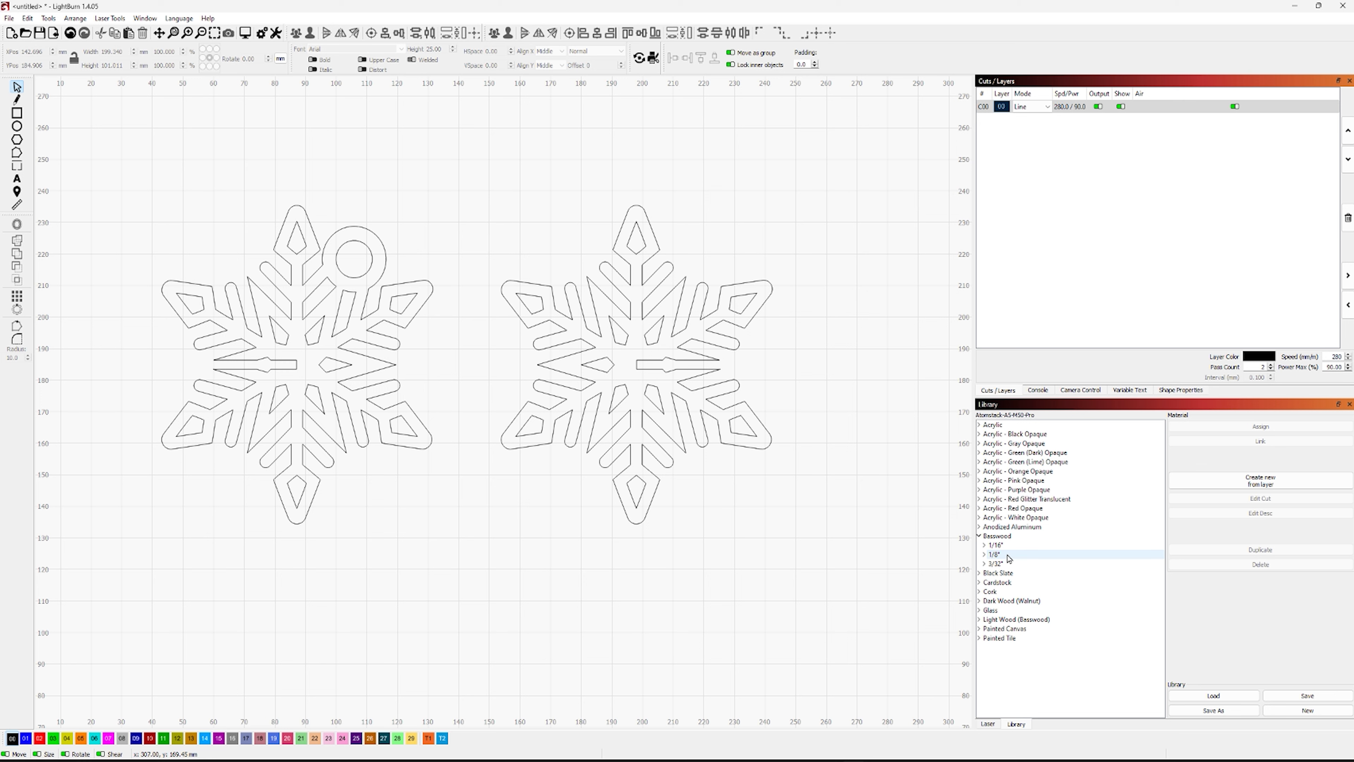
pyautogui.click(984, 556)
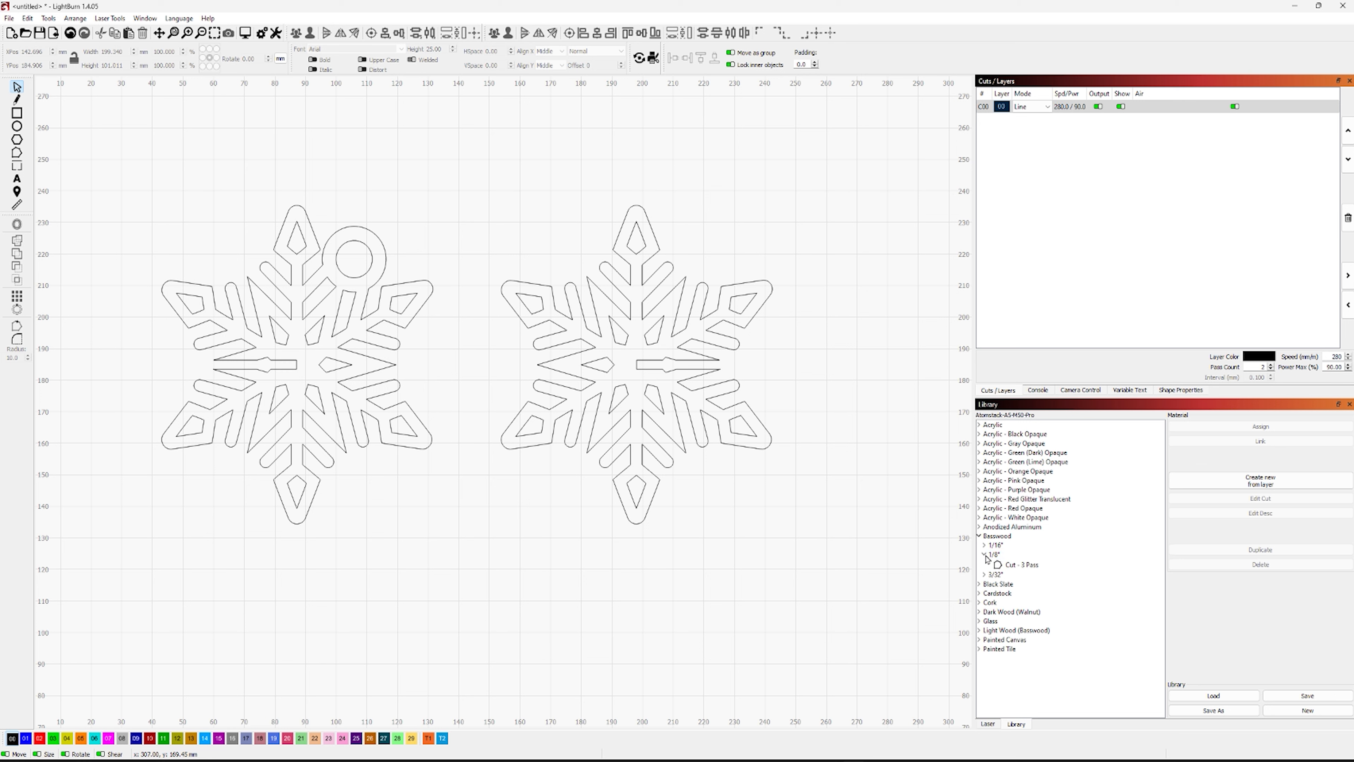
pyautogui.doubleClick(1010, 566)
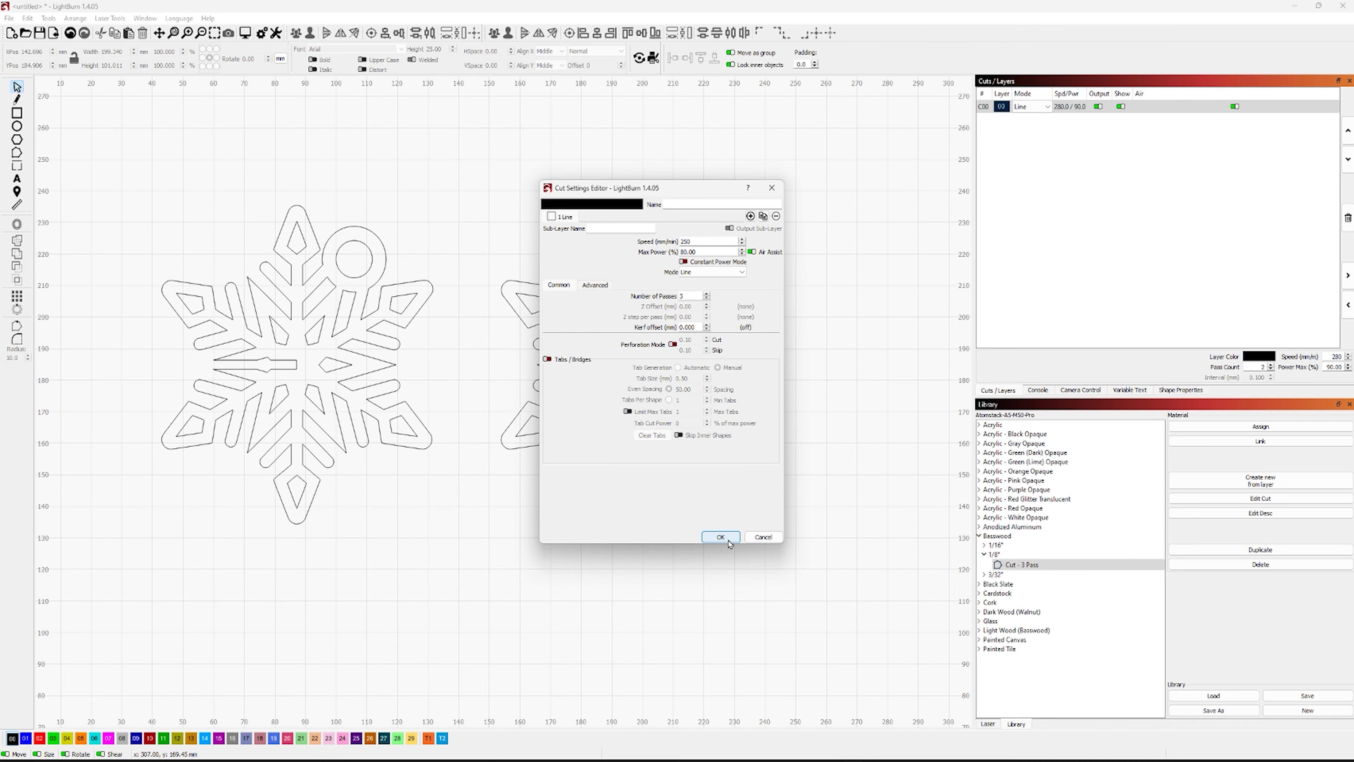
pyautogui.click(1034, 671)
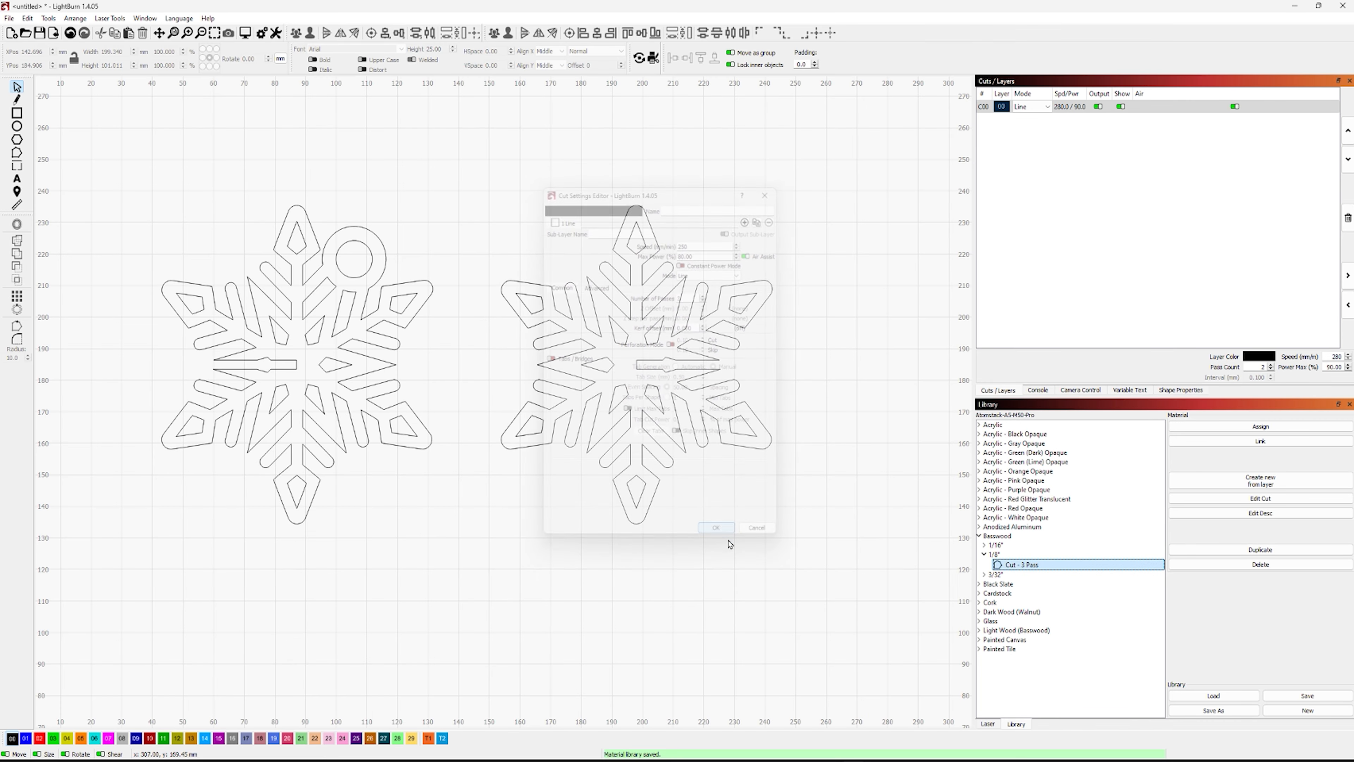
pyautogui.click(1229, 427)
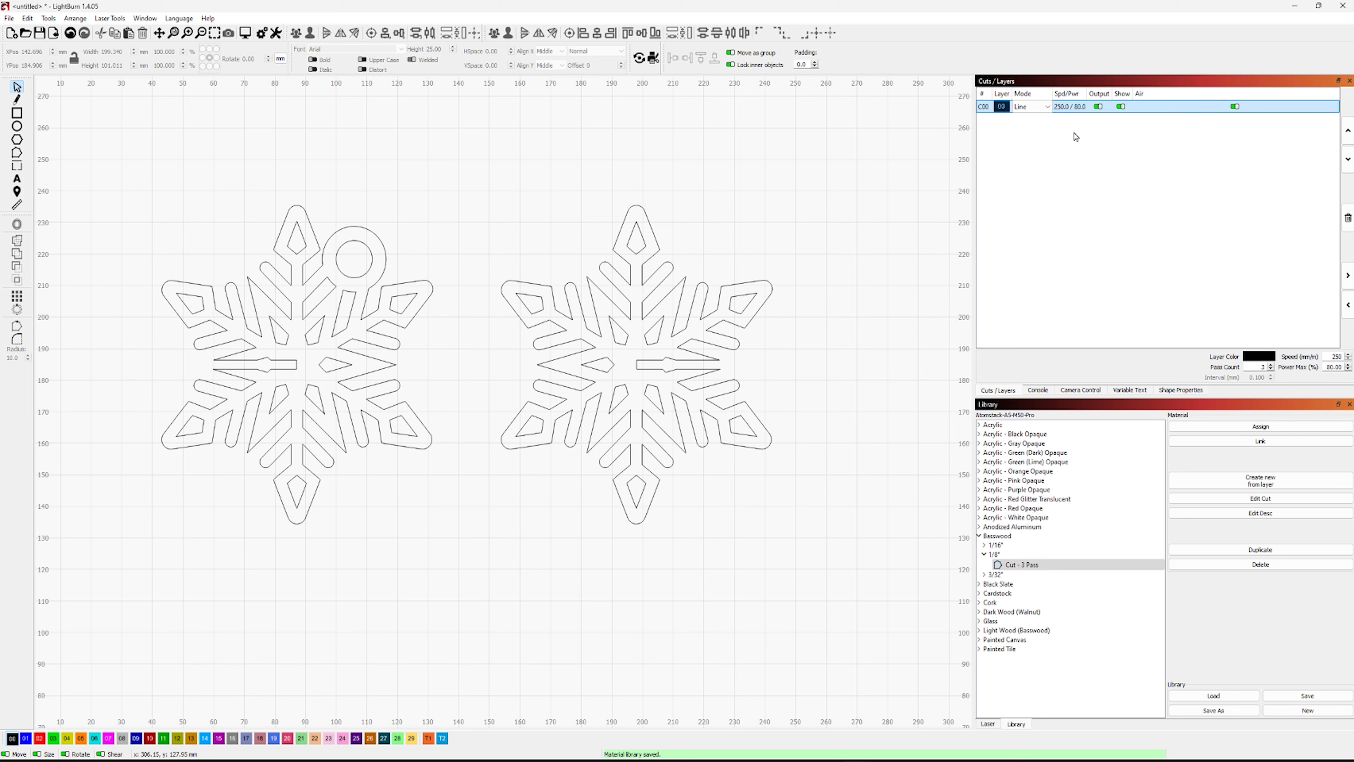
pyautogui.click(1064, 109)
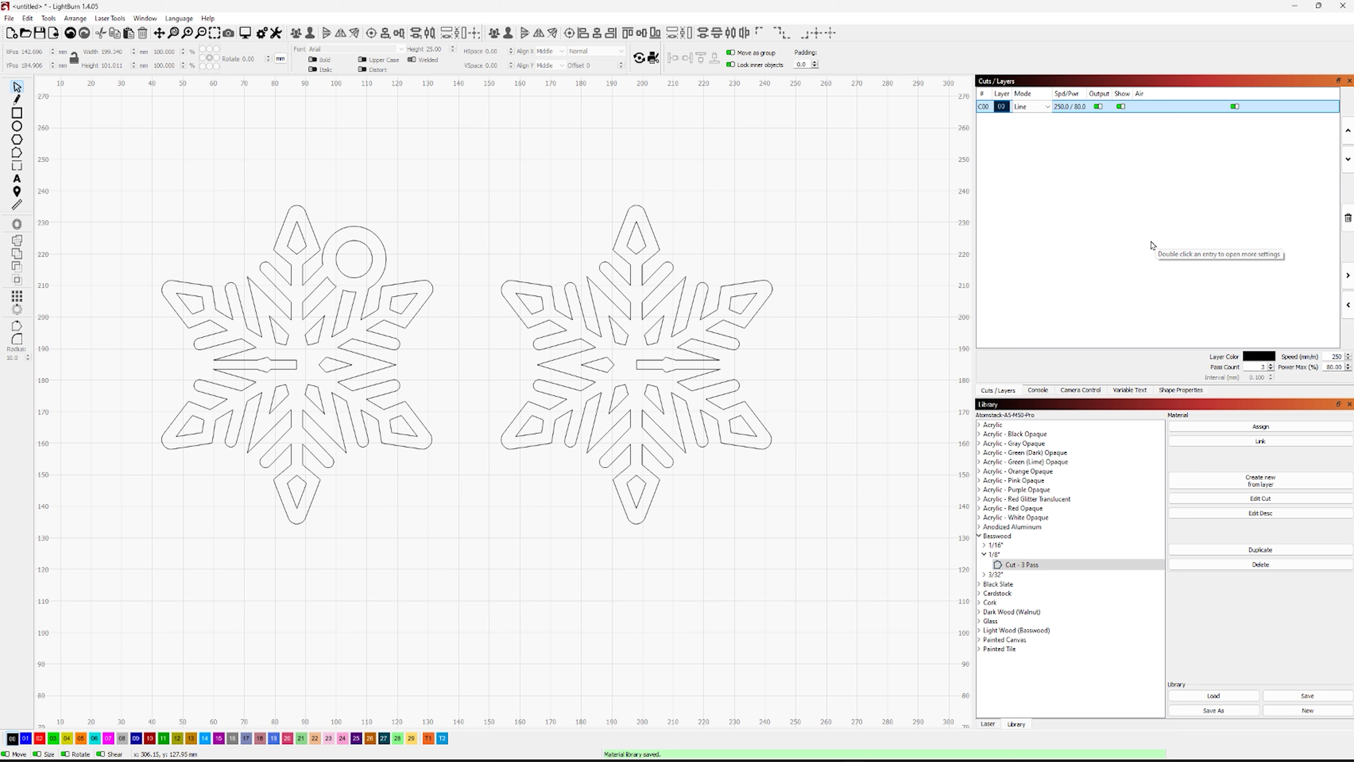
# Move the right snowflake left to X 178.1 mm so it sits close beside the left one
pyautogui.click(750, 322)
pyautogui.hotkey('ctrl', 'Left')
pyautogui.hotkey('ctrl', 'Left')
pyautogui.hotkey('ctrl', 'Left')
pyautogui.hotkey('ctrl', 'Left')
pyautogui.hotkey('ctrl', 'Left')
pyautogui.hotkey('ctrl', 'Left')
pyautogui.hotkey('ctrl', 'Left')
pyautogui.hotkey('ctrl', 'Left')
pyautogui.hotkey('ctrl', 'Left')
pyautogui.hotkey('ctrl', 'Left')
pyautogui.hotkey('ctrl', 'Left')
pyautogui.hotkey('ctrl', 'Left')
pyautogui.hotkey('ctrl', 'Left')
pyautogui.hotkey('ctrl', 'Left')
pyautogui.hotkey('ctrl', 'Left')
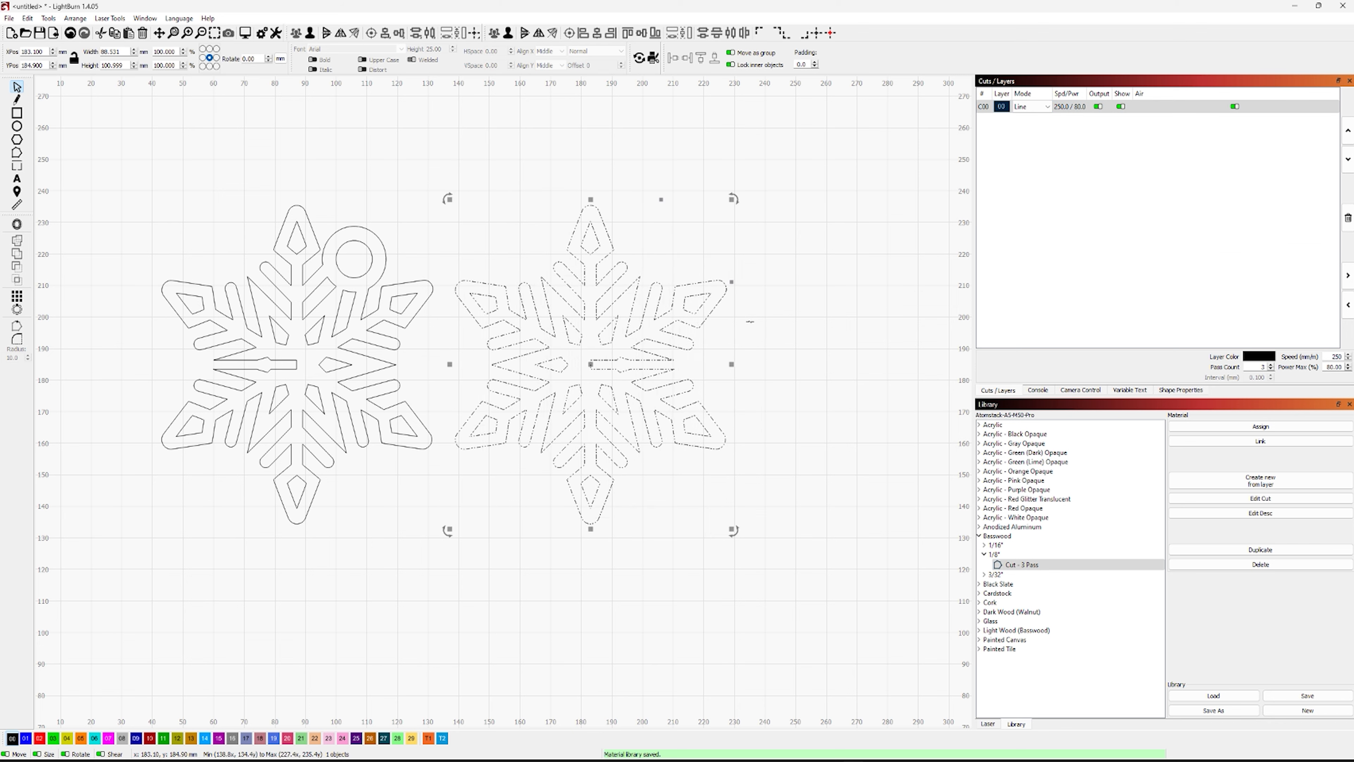
pyautogui.hotkey('ctrl', 'Left')
pyautogui.hotkey('ctrl', 'Left')
pyautogui.hotkey('ctrl', 'Left')
pyautogui.hotkey('ctrl', 'Left')
pyautogui.hotkey('ctrl', 'Left')
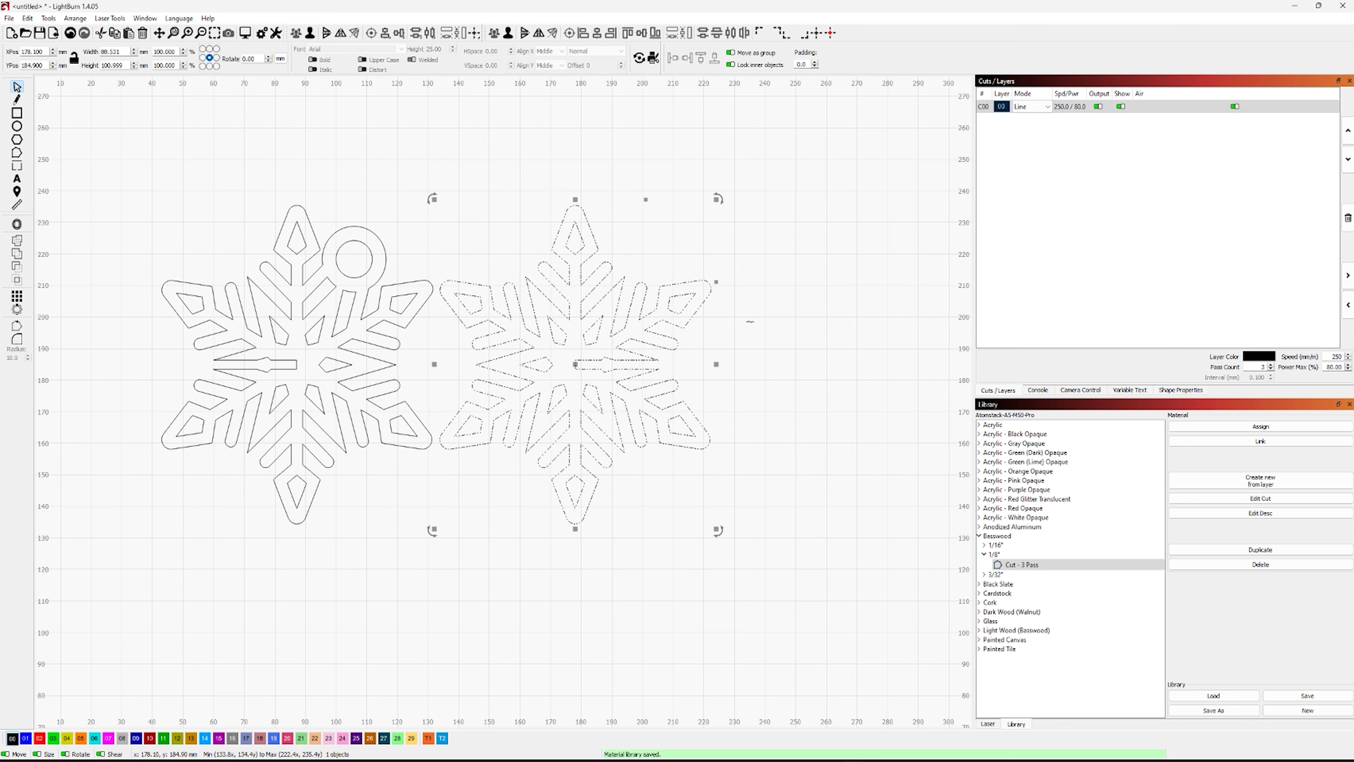
pyautogui.click(354, 122)
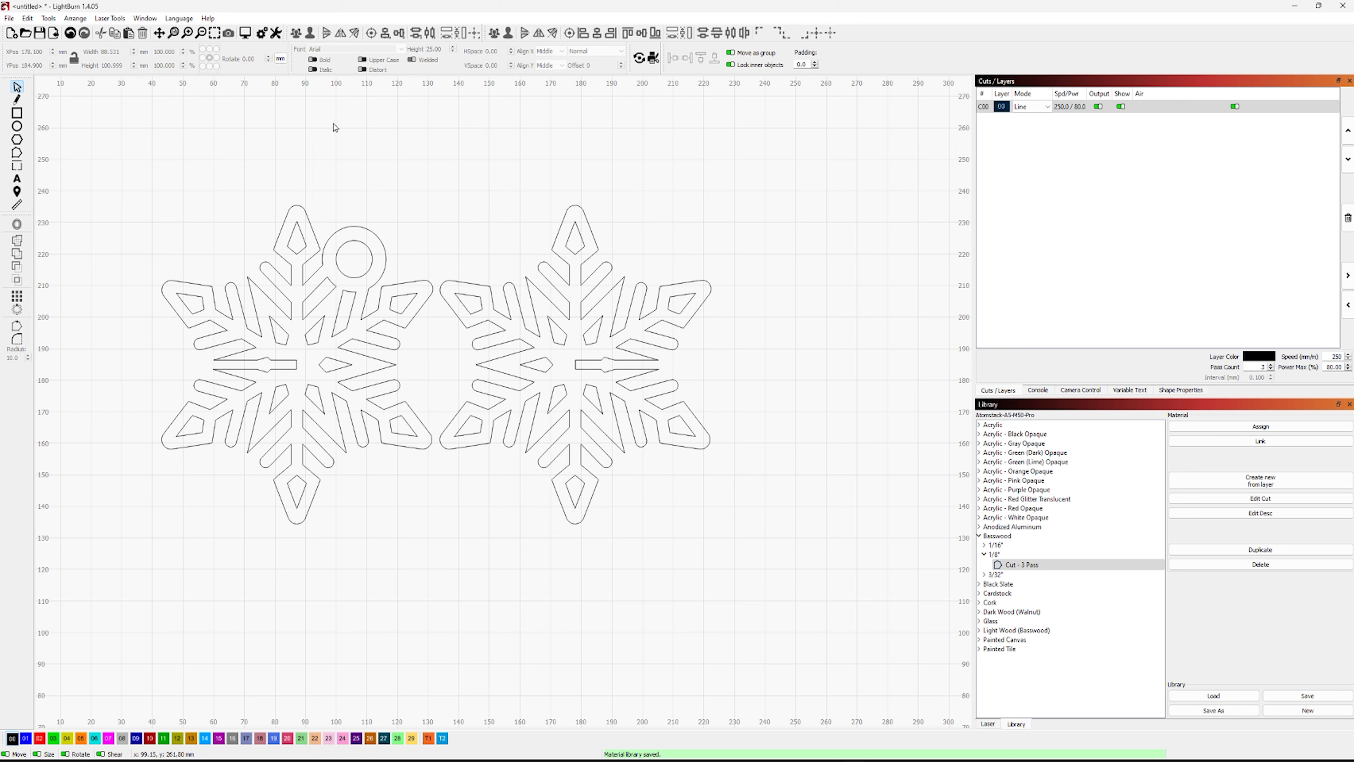
# Preview the laser cut of both snowflakes to check the paths and estimated time, and close the preview
pyautogui.click(245, 33)
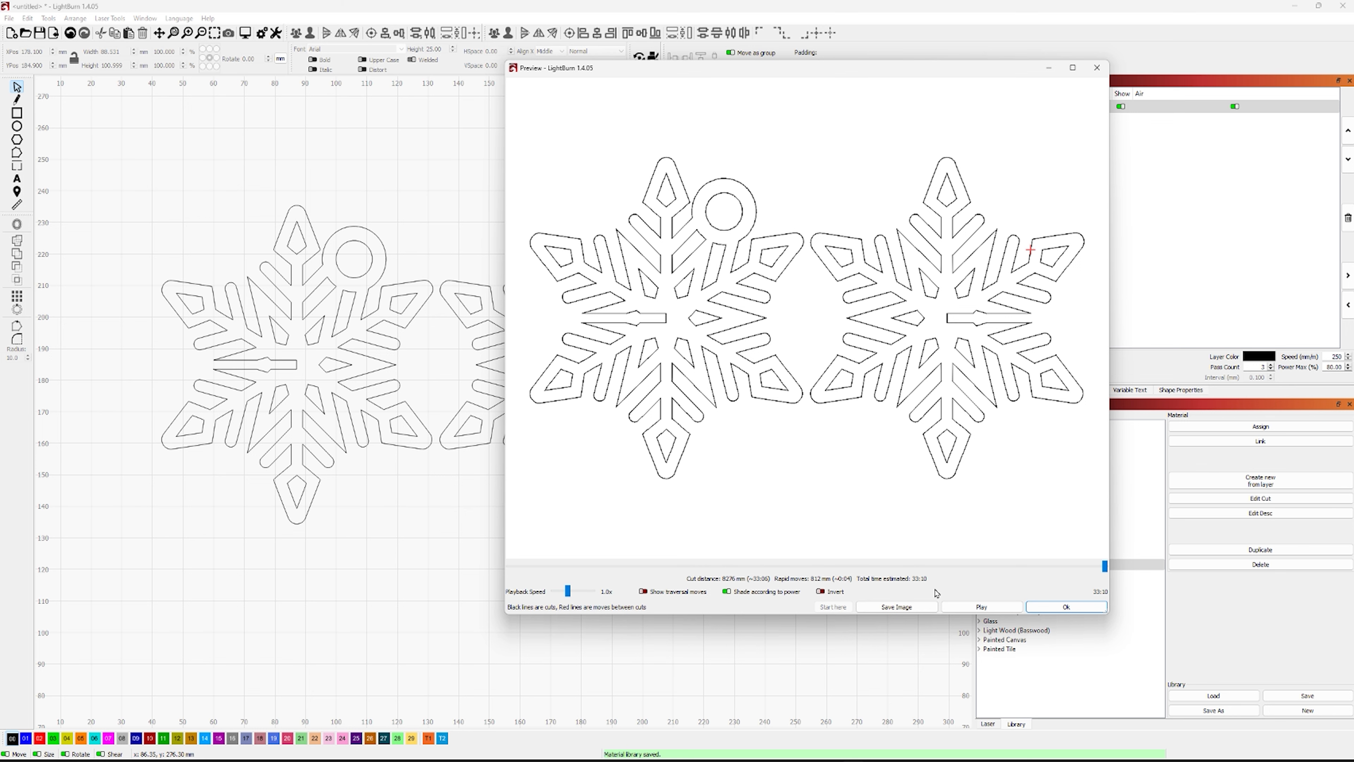
pyautogui.click(1046, 613)
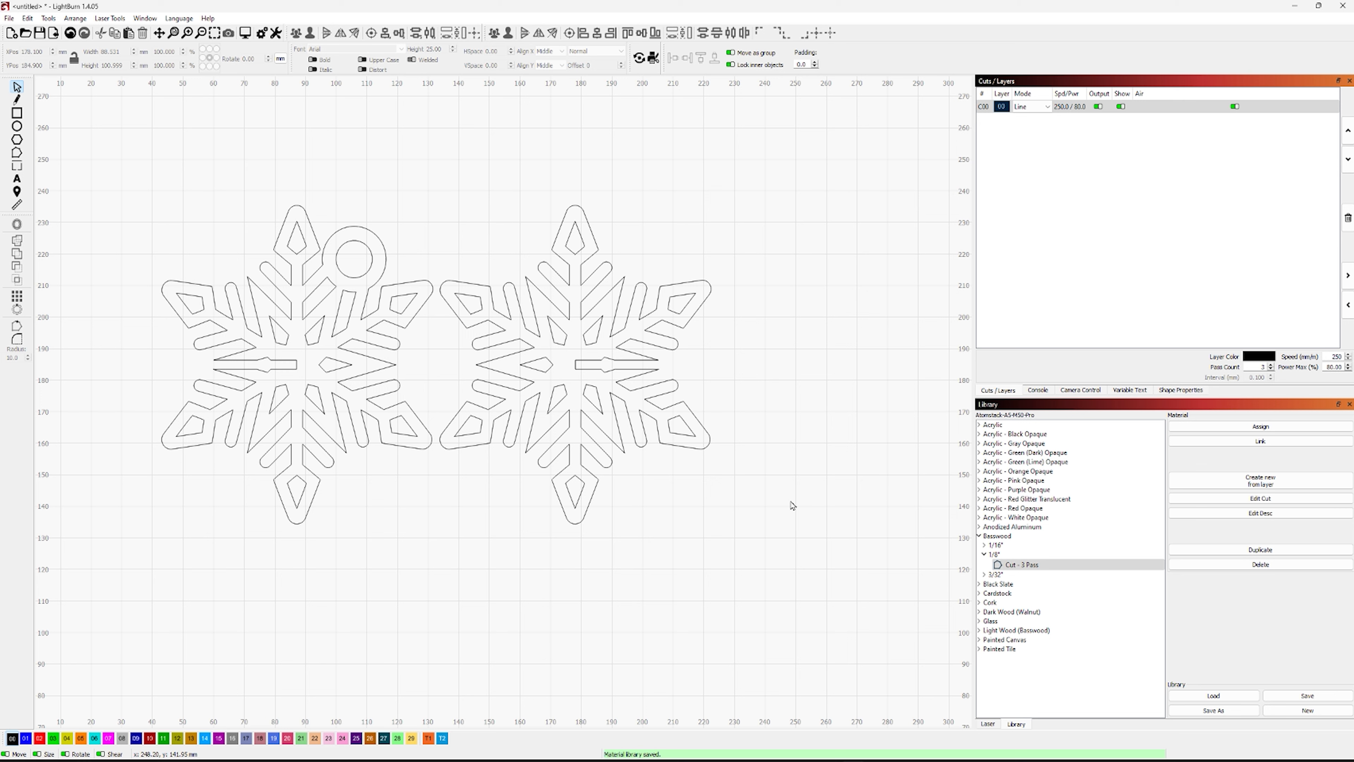